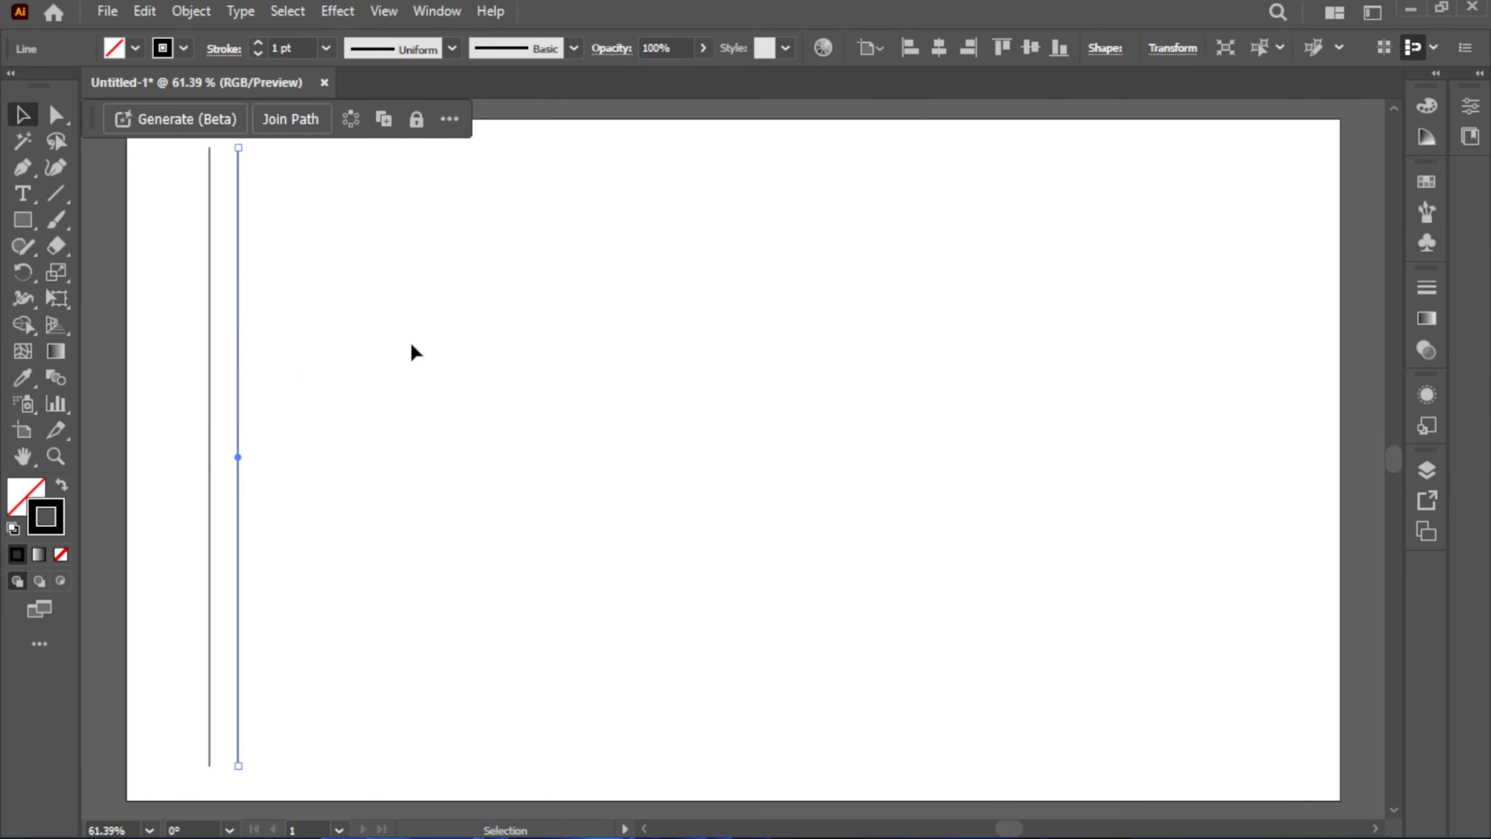
- Repeat the copy of the vertical line until five evenly spaced lines stand side by side
key(ctrl+d)
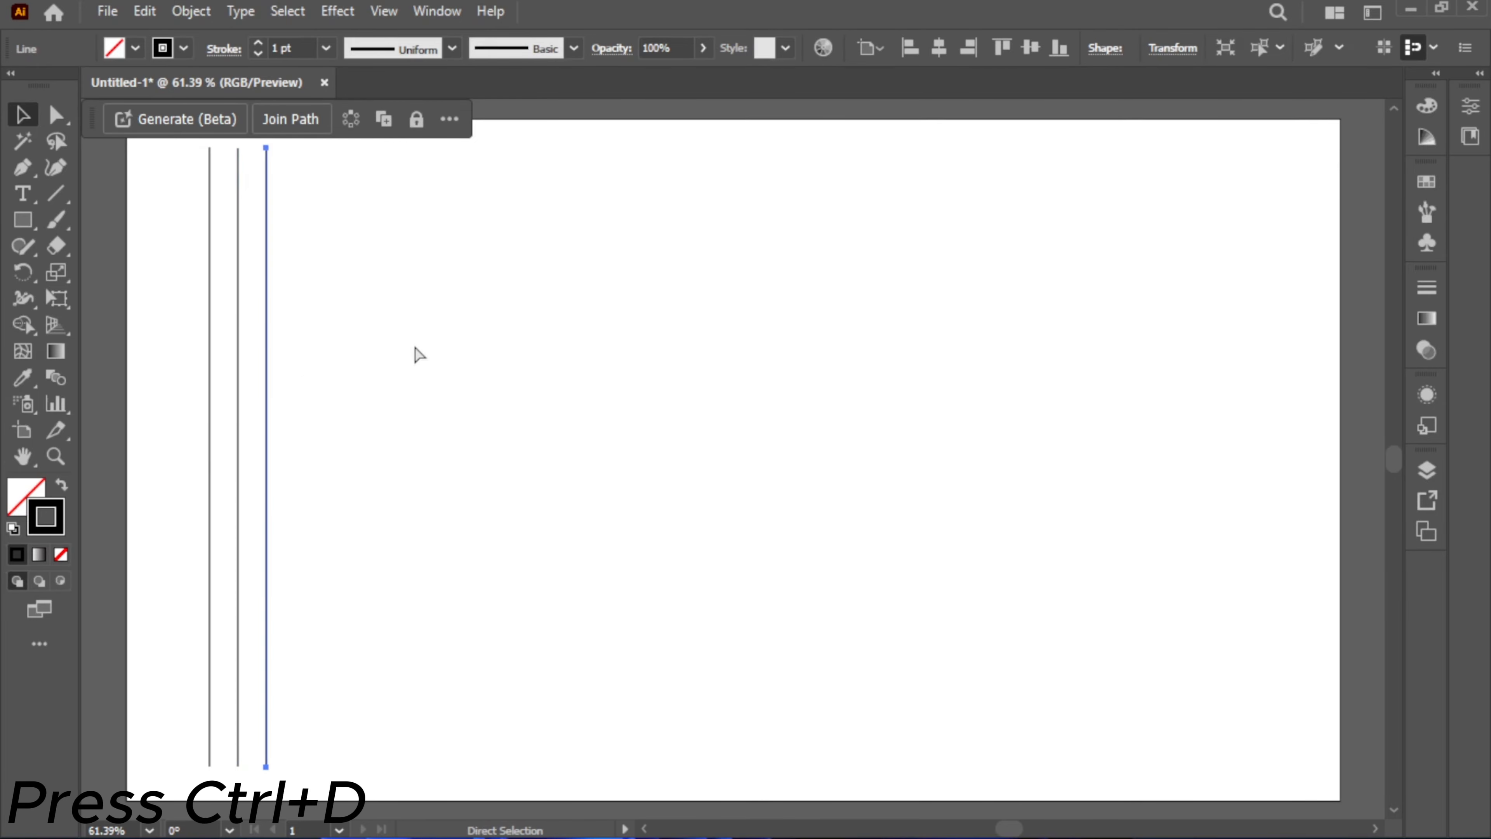
key(ctrl+d)
key(ctrl+d)
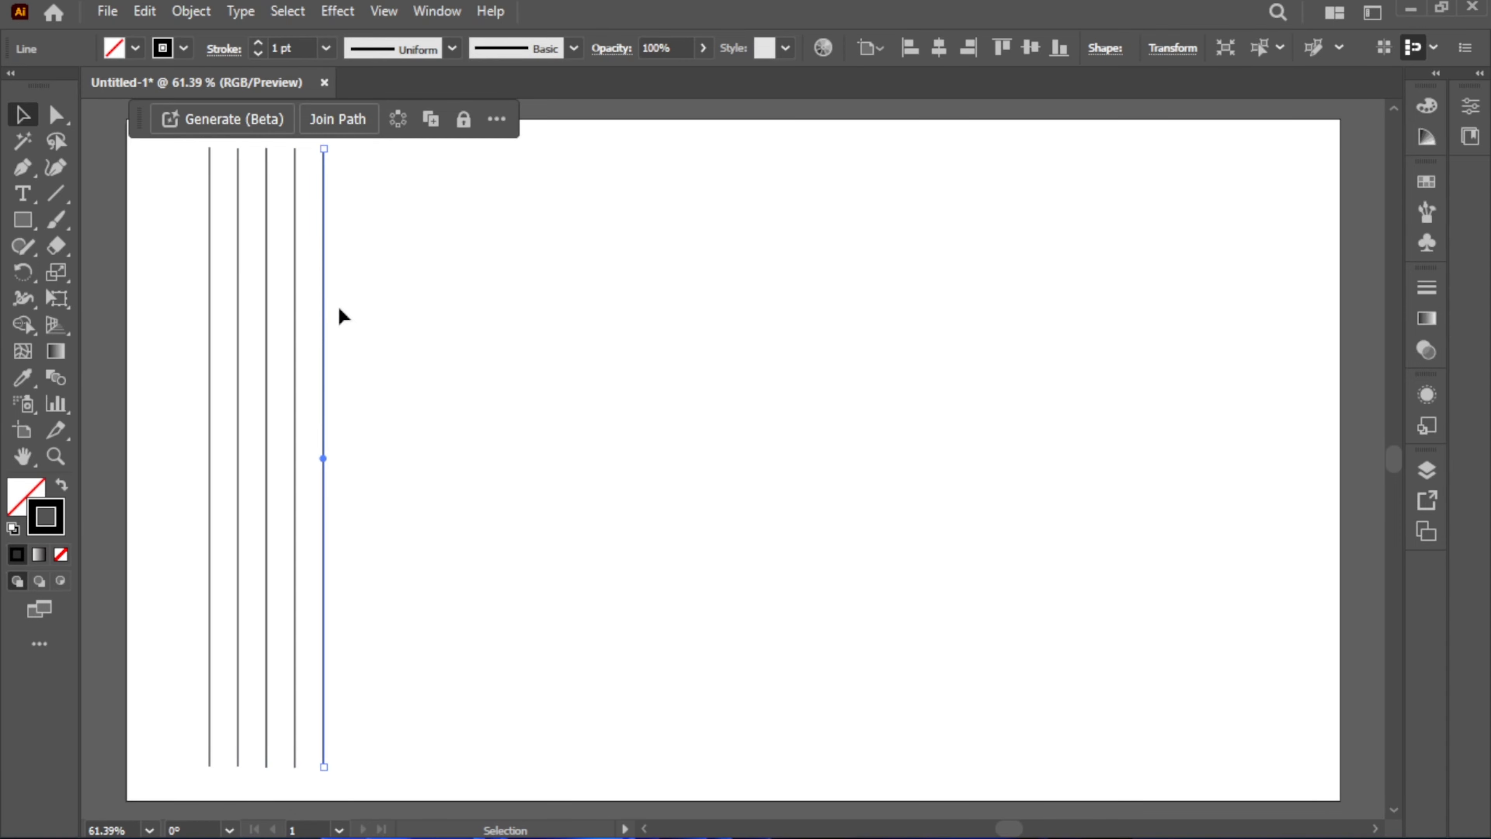
- Group the five vertical lines and centre the group horizontally and vertically on the artboard
drag(387, 355, 386, 354)
right_click(266, 231)
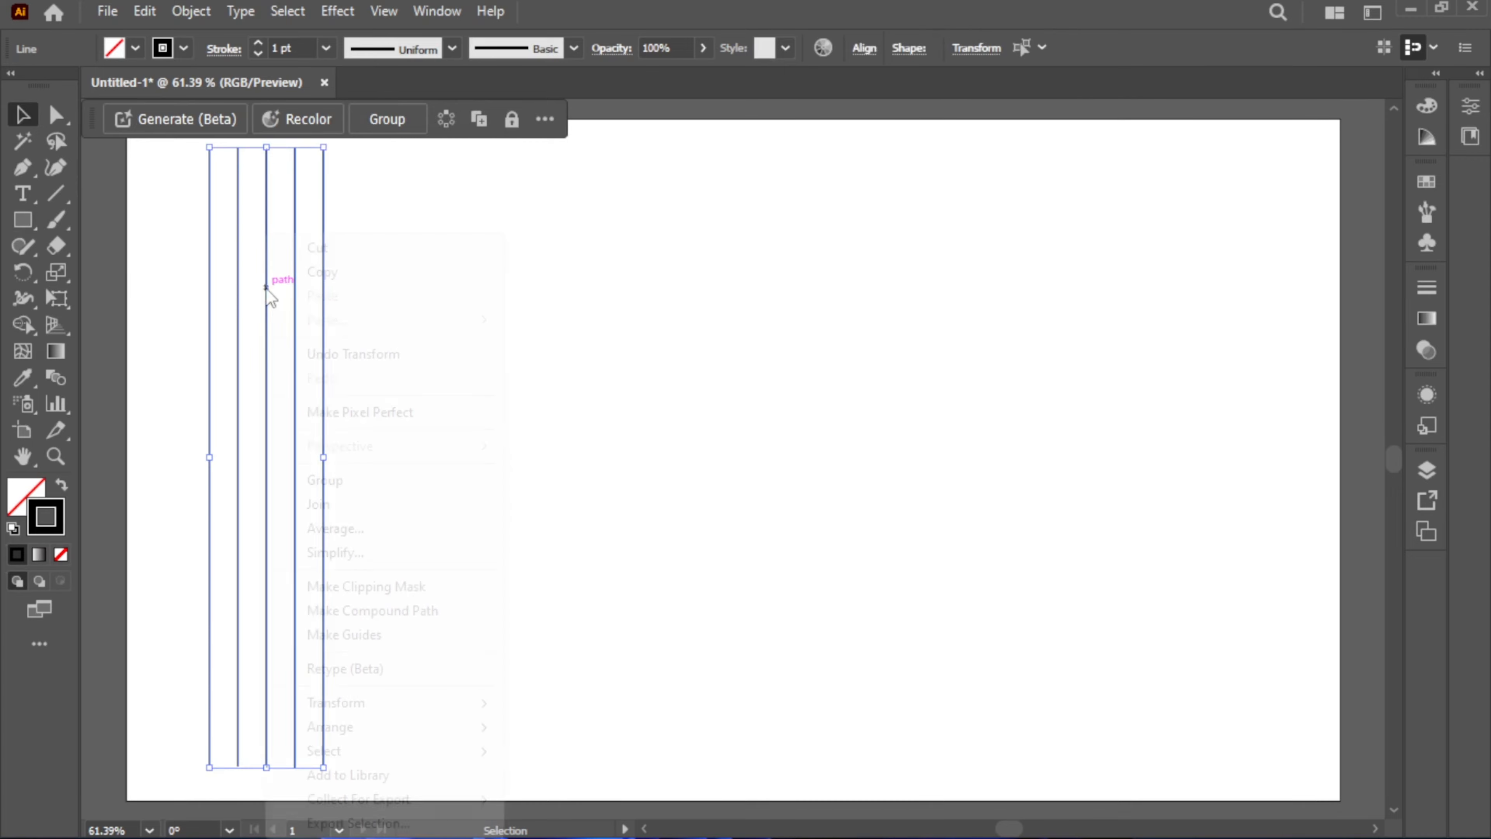
click(365, 481)
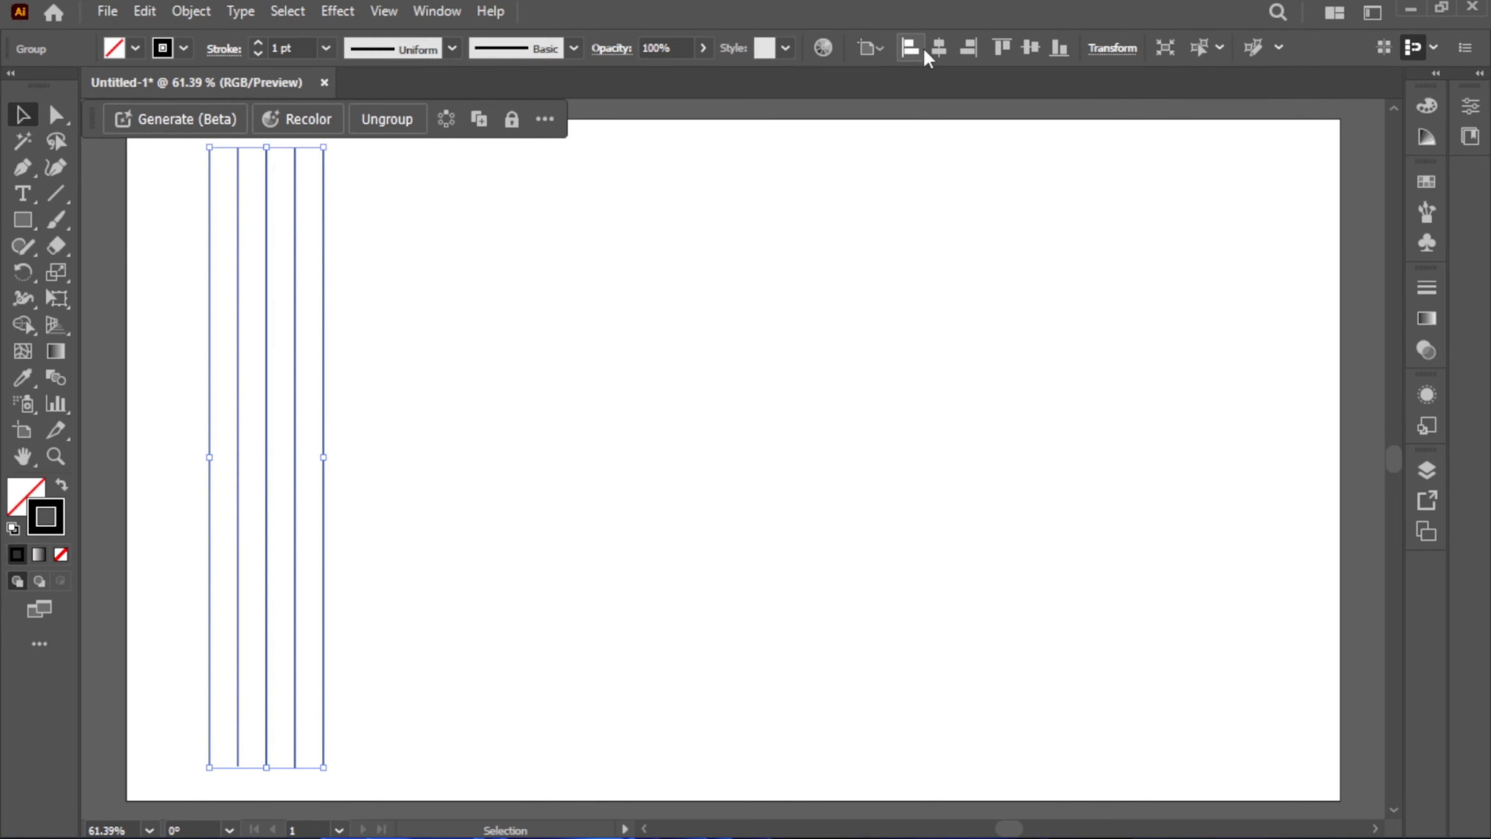
click(939, 48)
click(1030, 48)
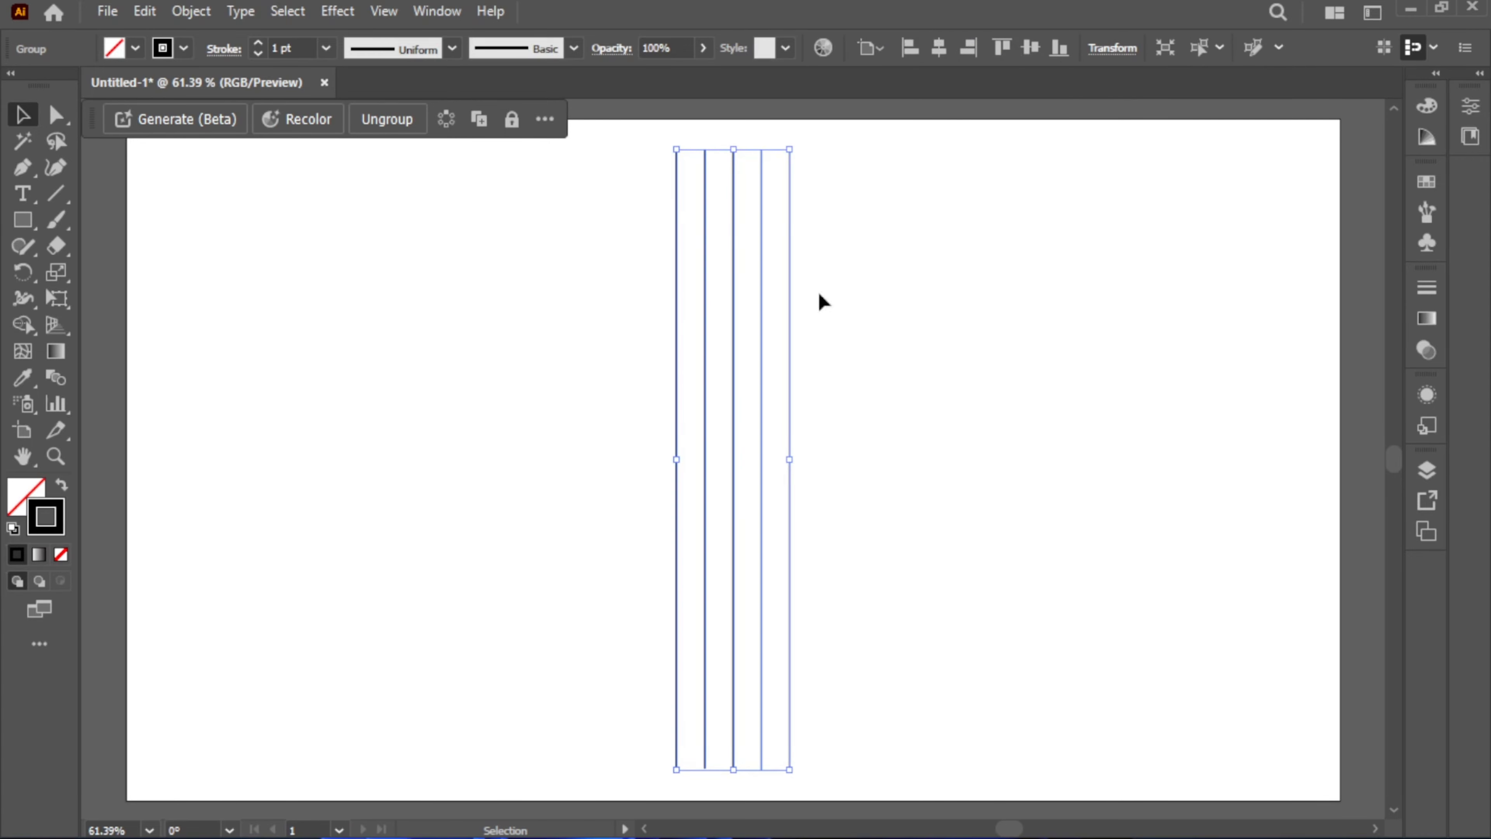
- Duplicate the line group in place and rotate the copy 90° to form a cross of horizontal and vertical lines
key(ctrl+c)
key(ctrl+f)
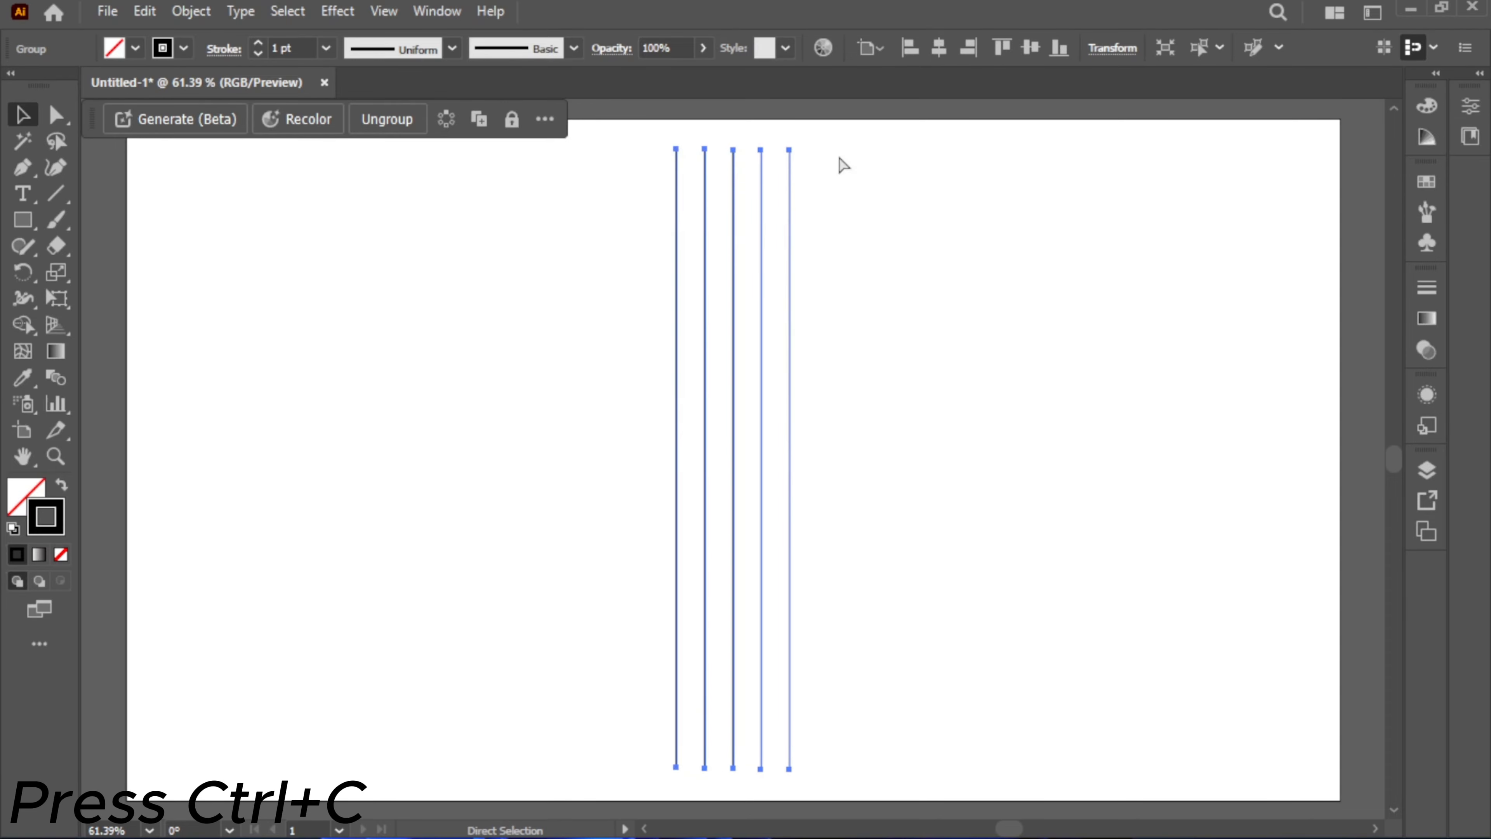
key(a)
key(v)
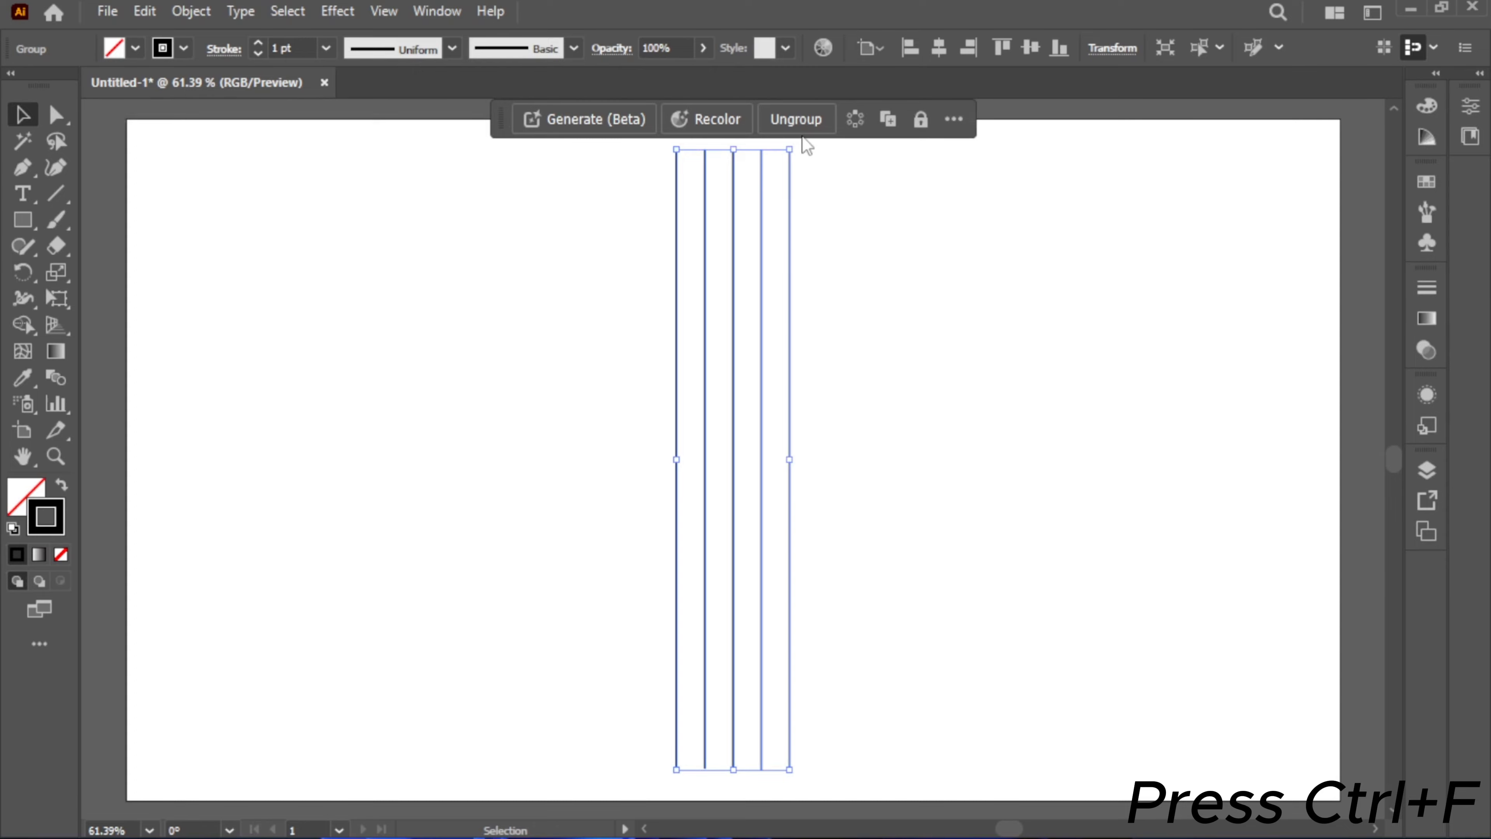
key(ctrl+f)
drag(799, 145, 1039, 517)
- Rotate both line groups together by 45° so they form an X-shaped diagonal grid
drag(483, 210, 1081, 778)
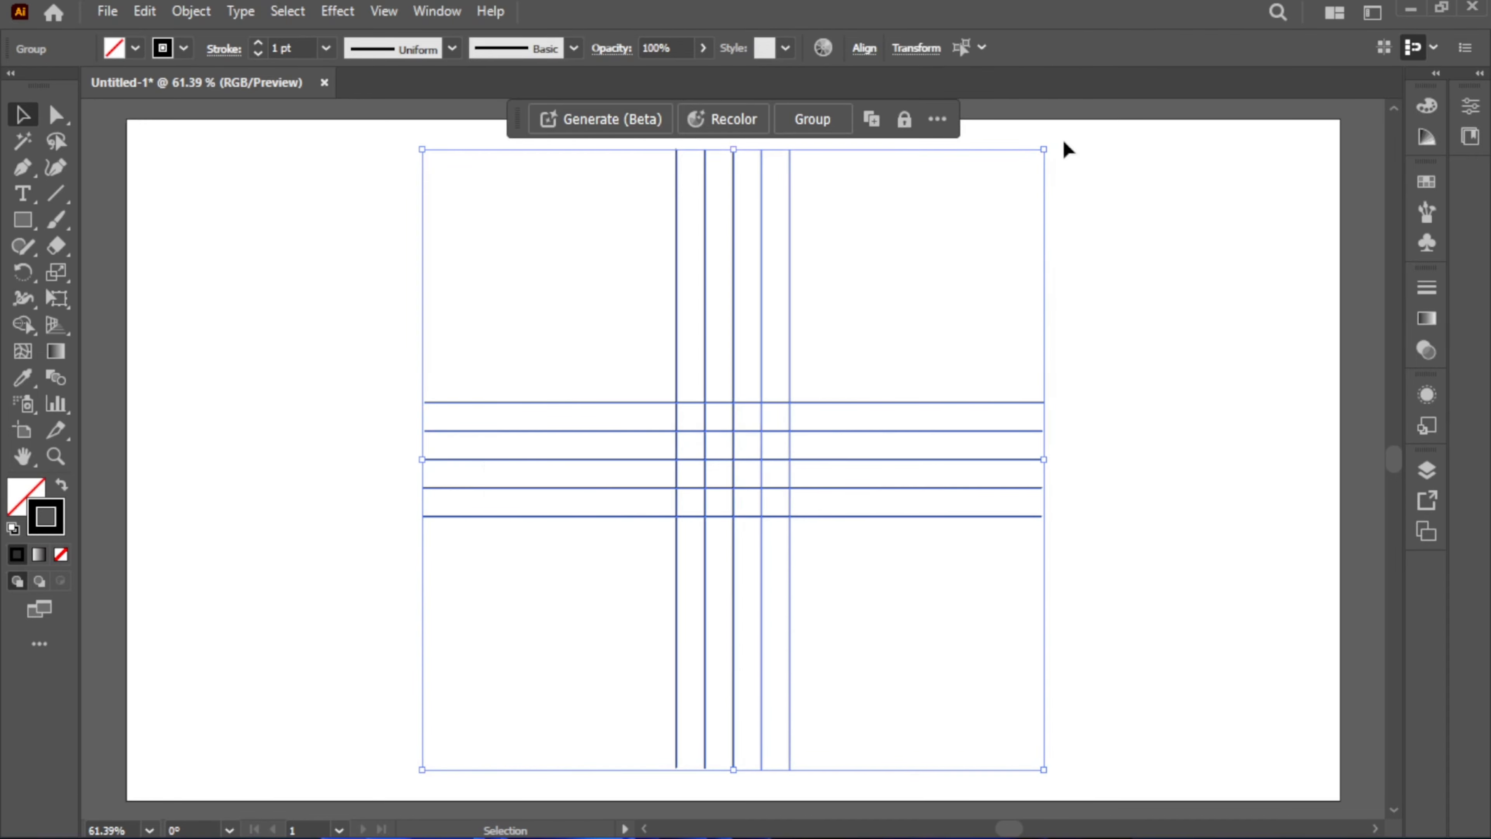
drag(1045, 140, 1194, 586)
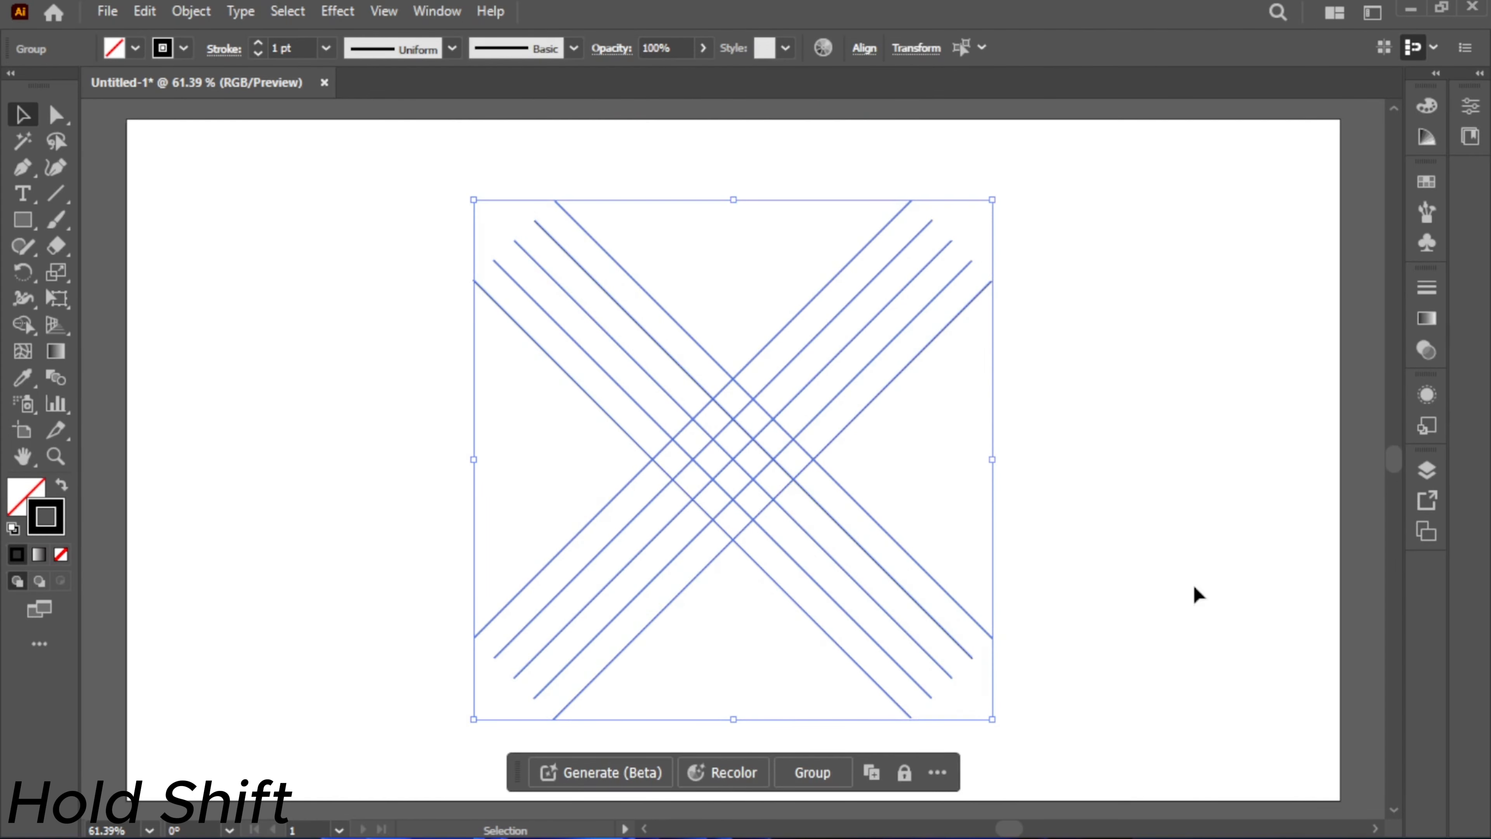
click(1102, 447)
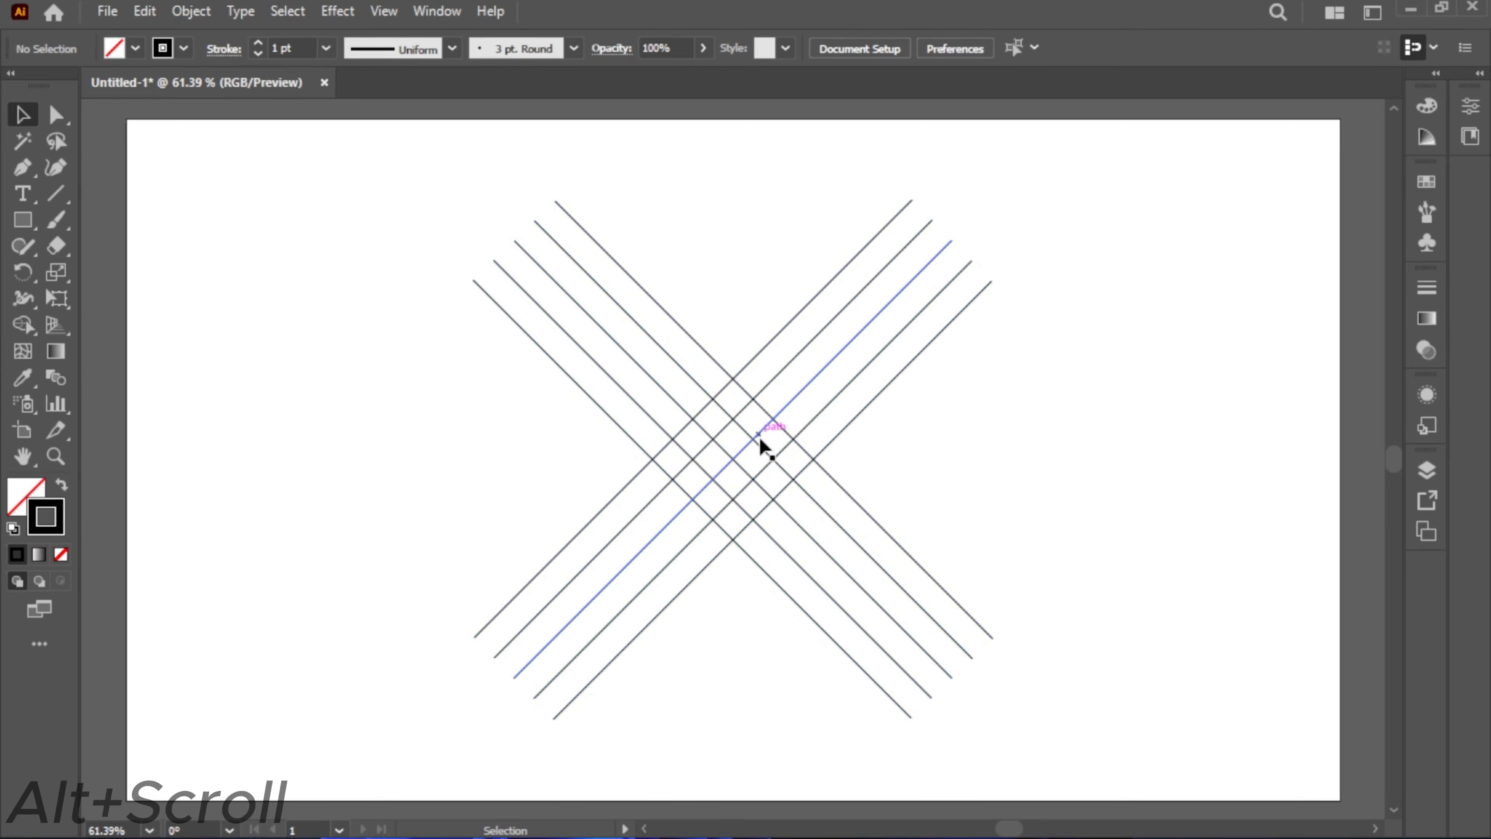
- Draw a hexagon with the Polygon tool beside the grid's centre and rotate it so a corner points straight up
scroll(770, 432, up, 6)
scroll(811, 472, down, 2)
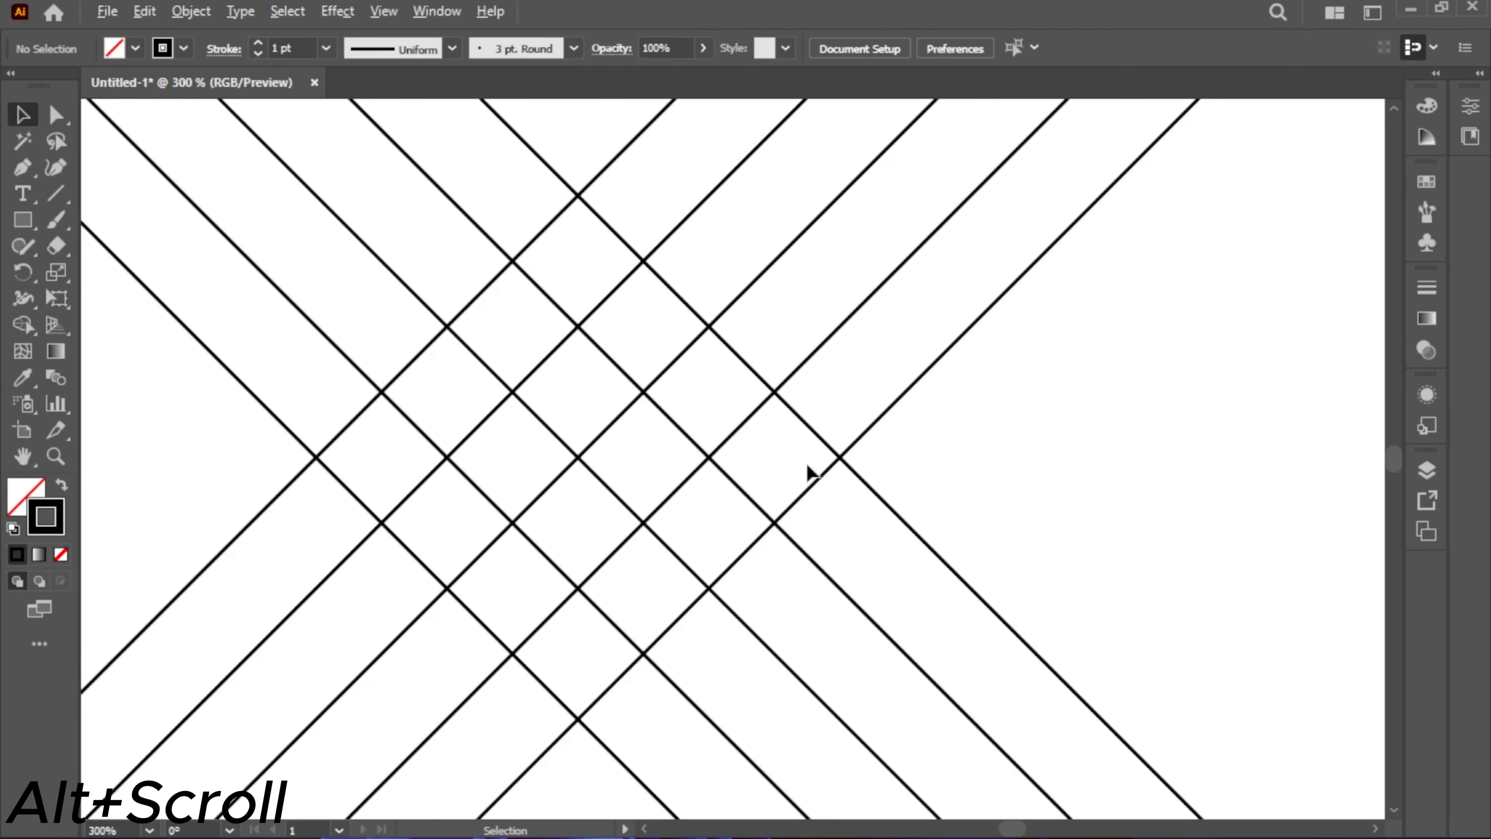
scroll(799, 446, left, 3)
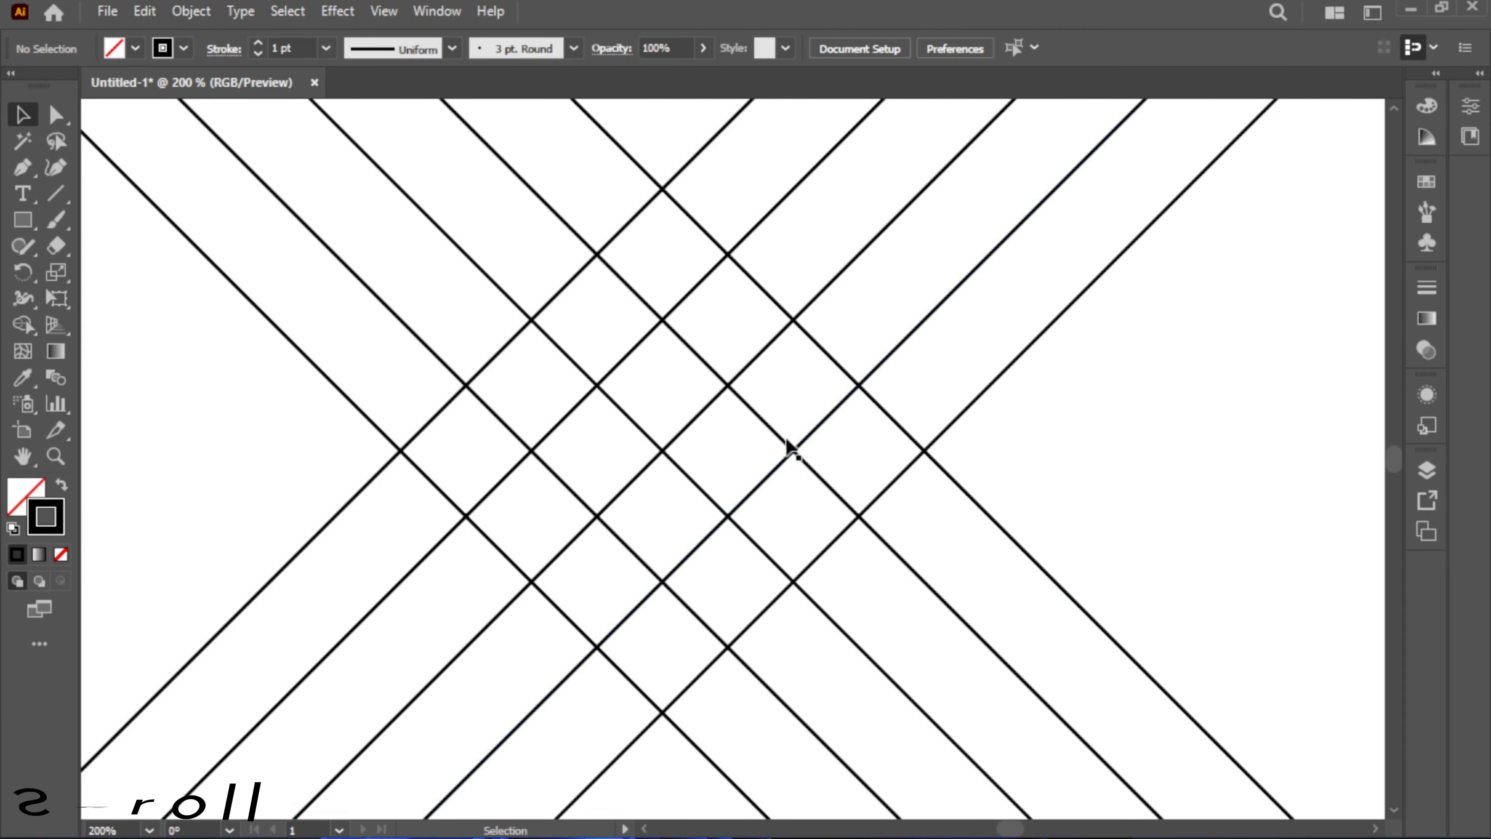
drag(18, 219, 133, 296)
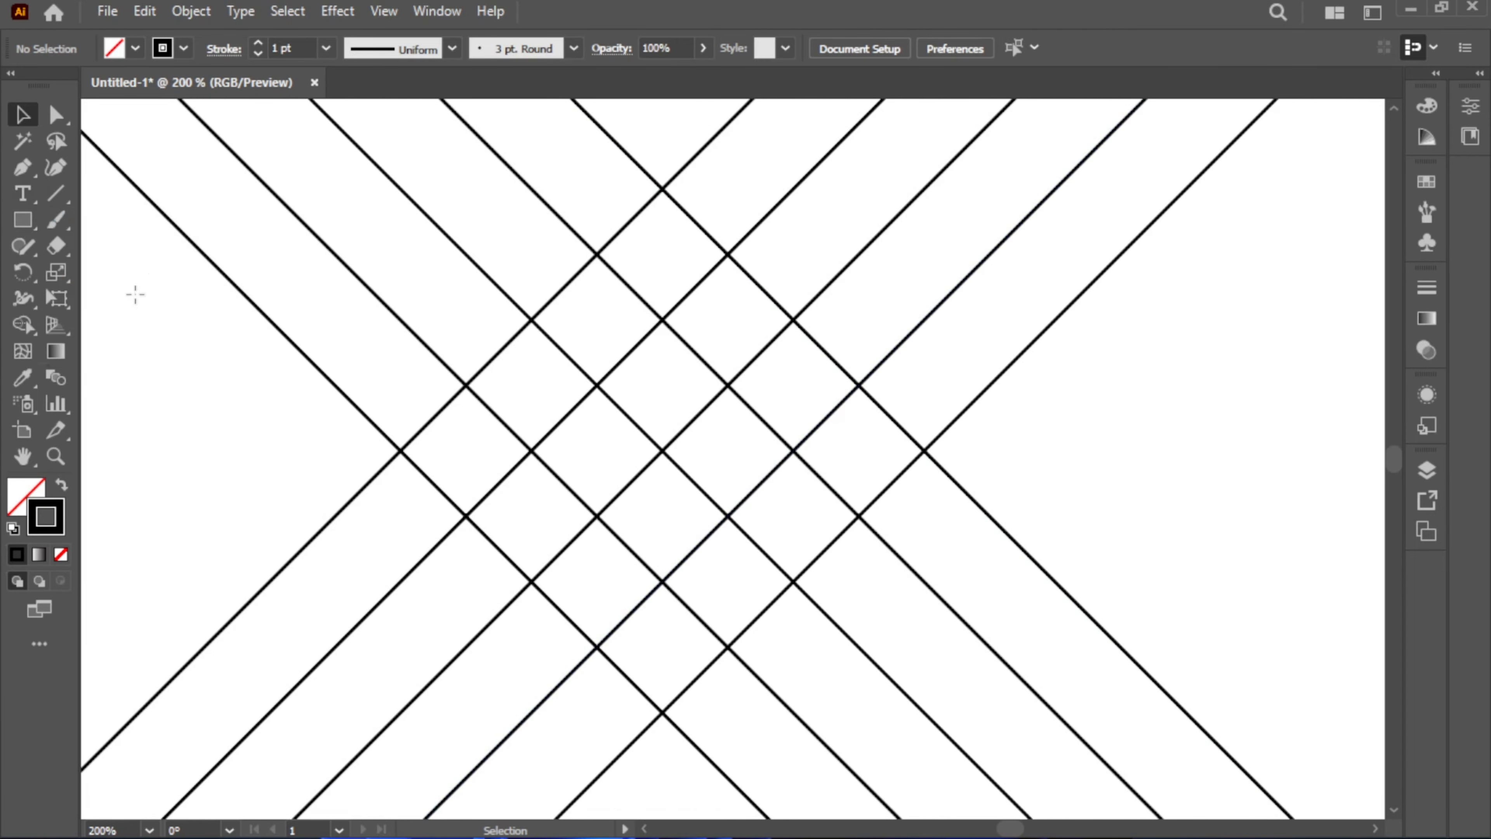
drag(201, 365, 343, 460)
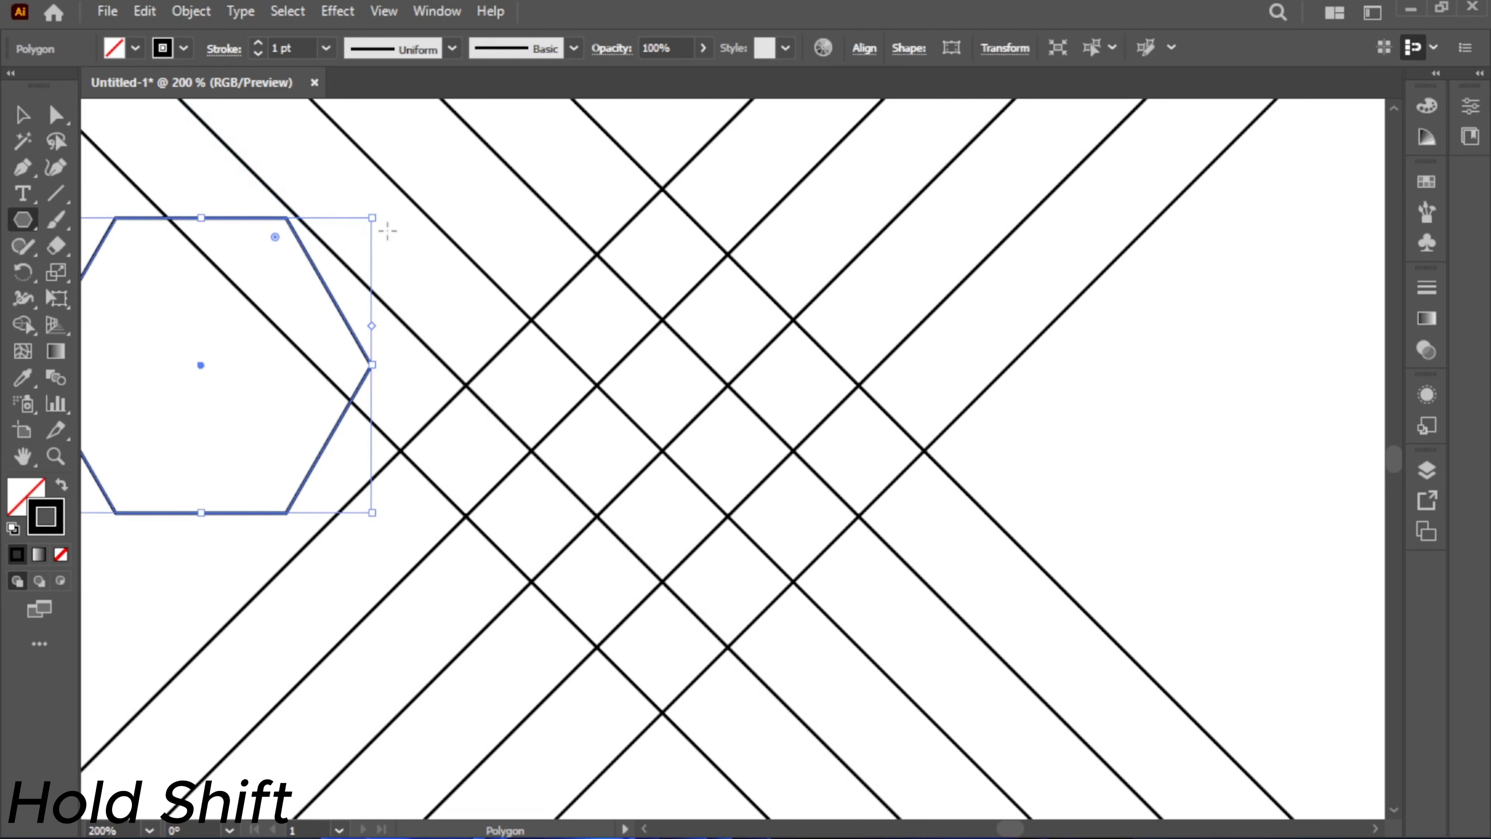
key(v)
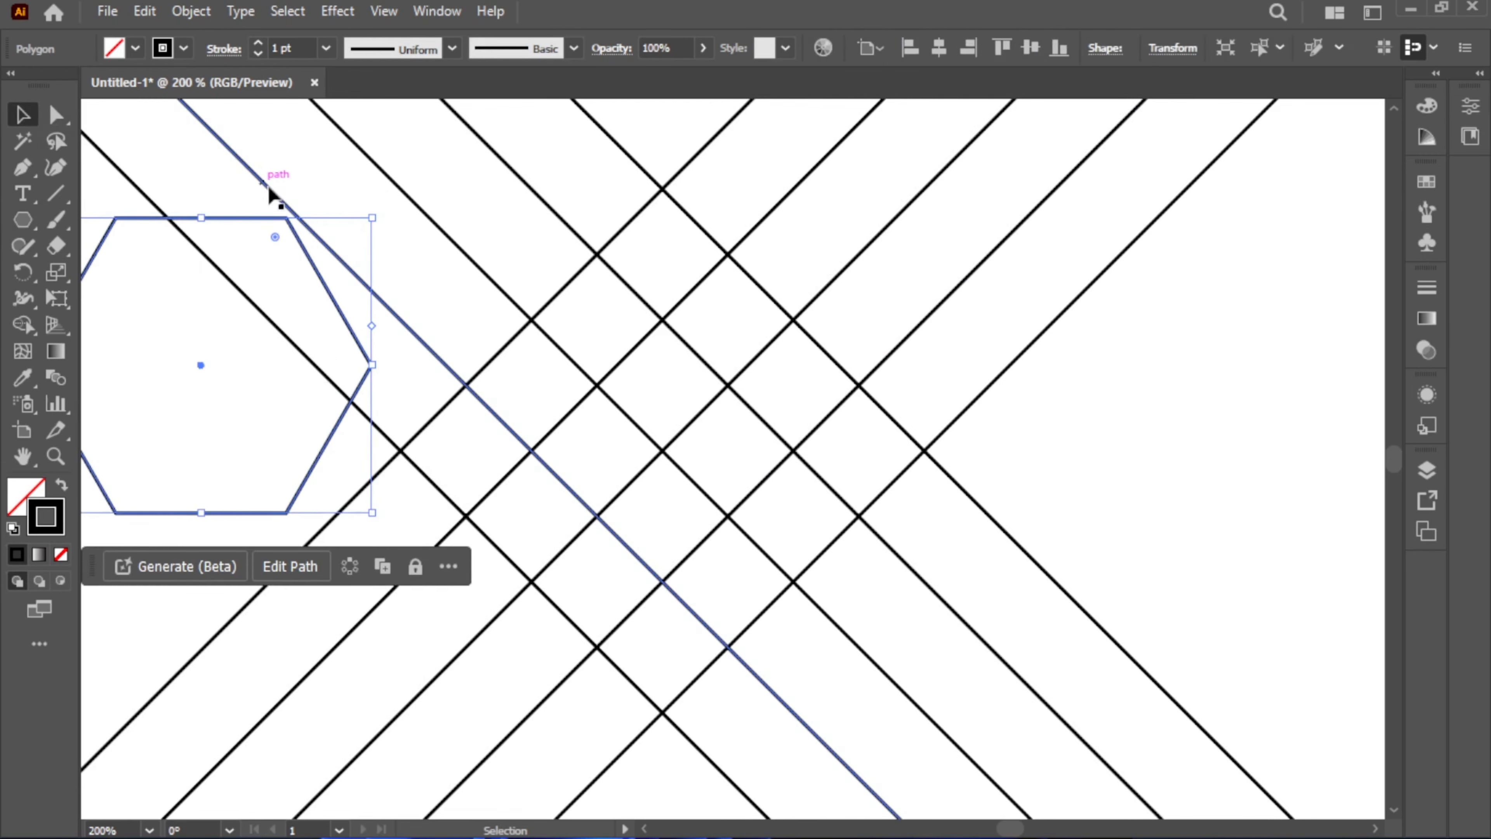
drag(380, 210, 409, 522)
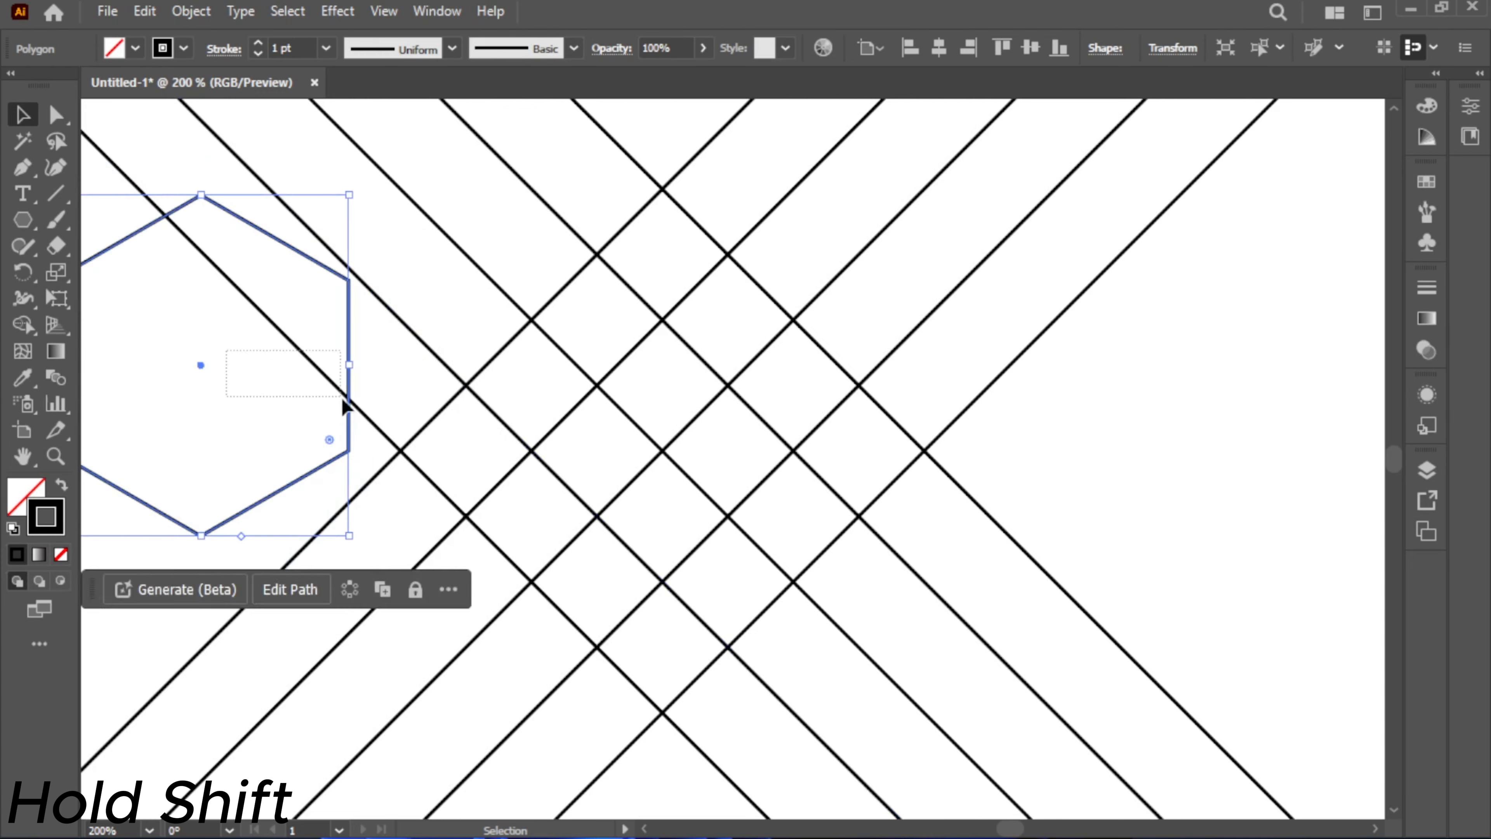
- Snap the hexagon's upper corner to the grid's uppermost intersection and scale it proportionally down to the lowest intersection
click(263, 356)
drag(230, 204, 690, 213)
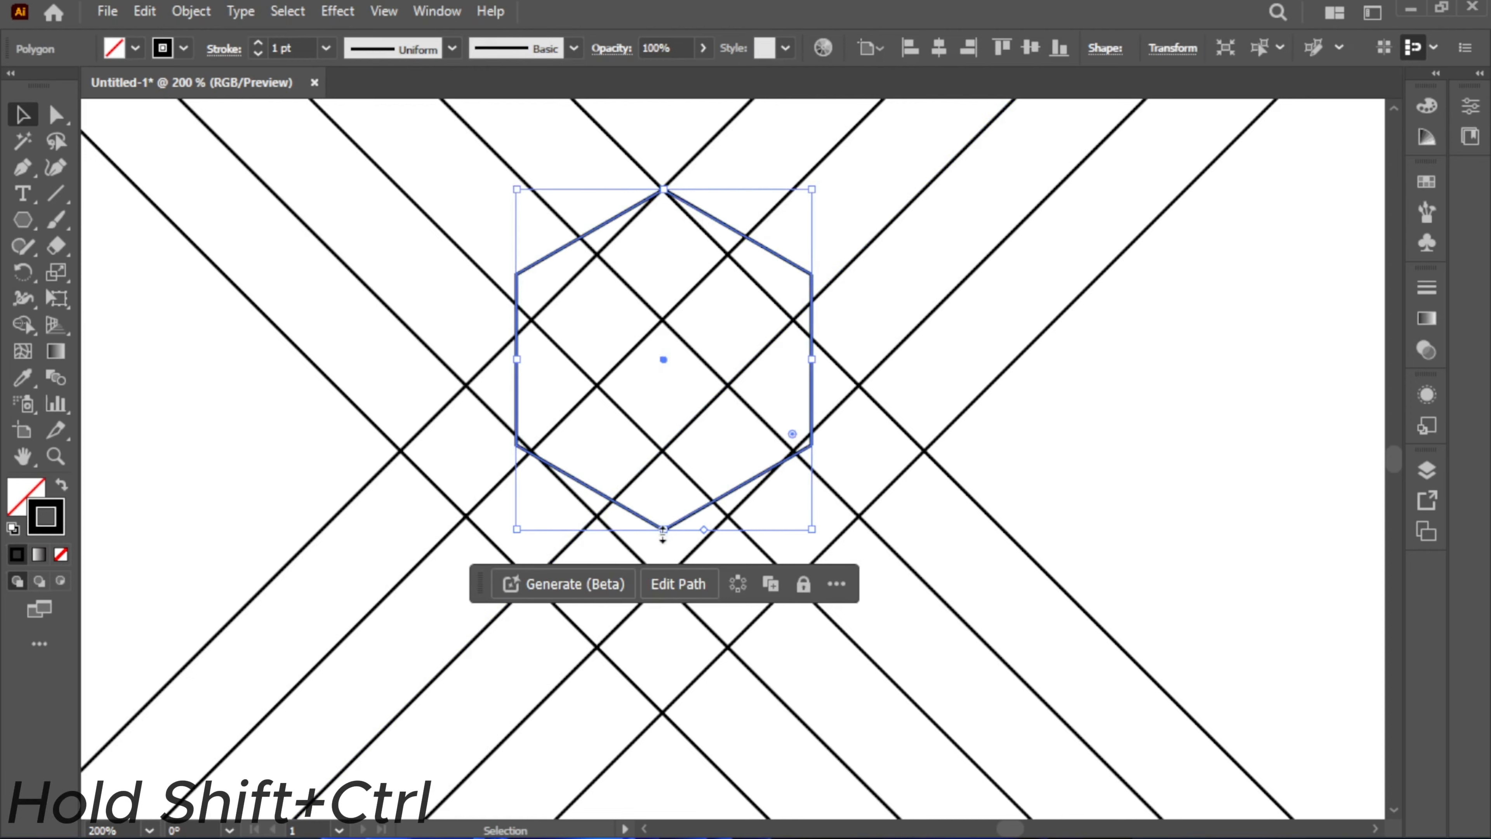
drag(661, 525, 663, 710)
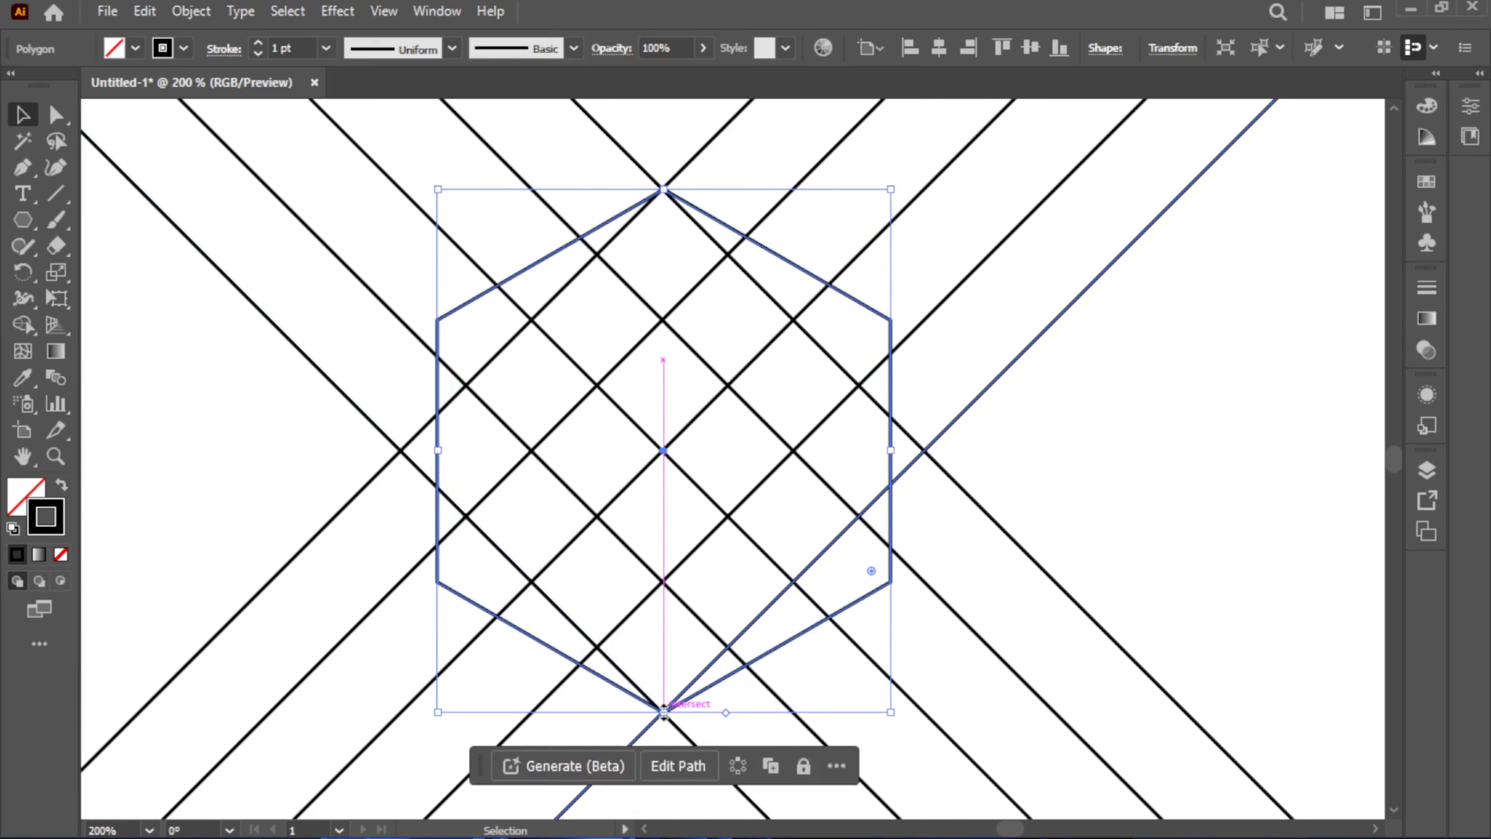
click(218, 388)
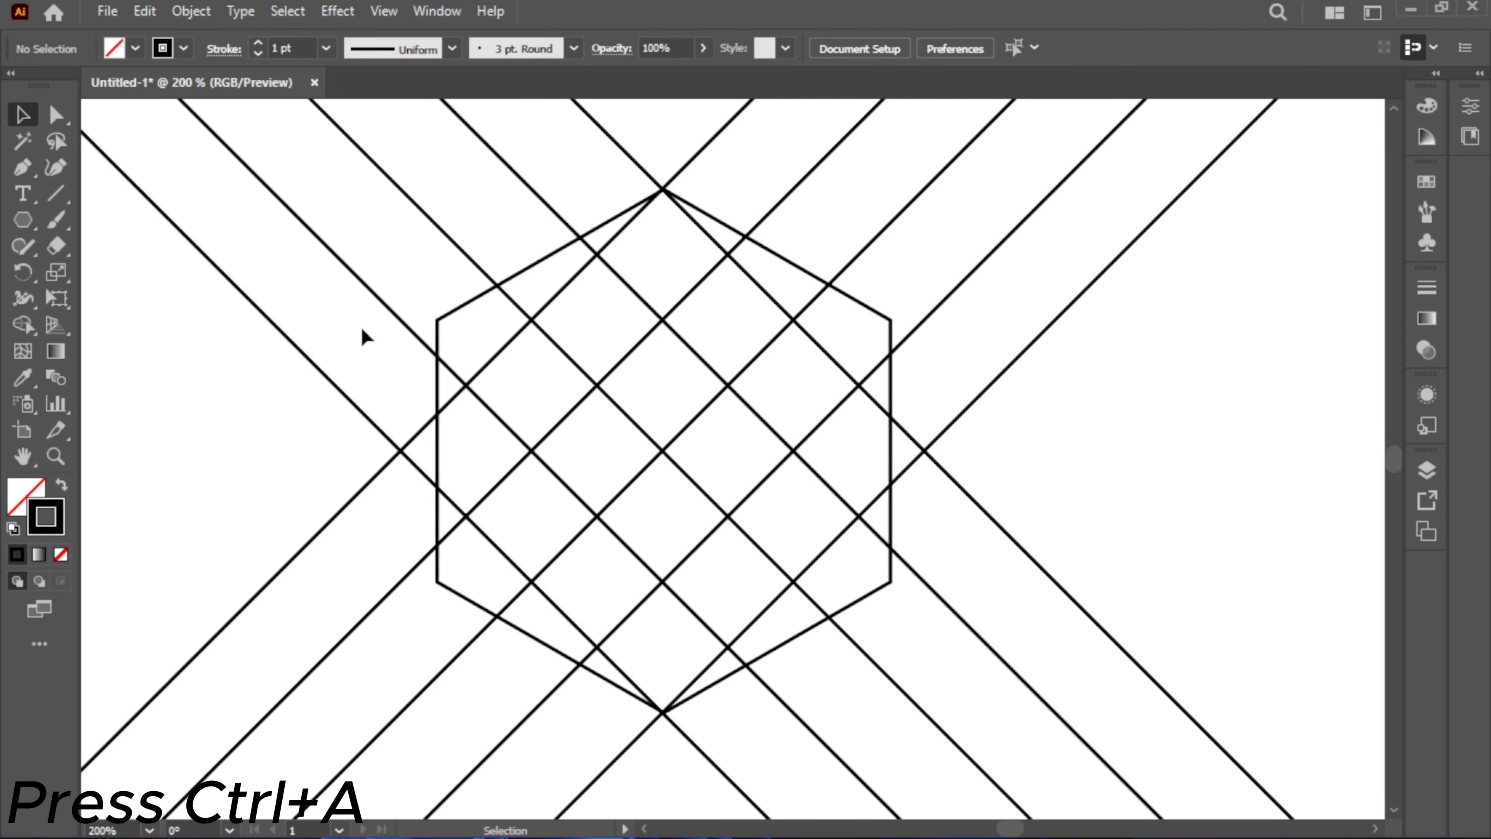
- Merge the regions inside the hexagon with Shape Builder into four interlocking bands around a central diamond
key(ctrl+a)
key(shift+m)
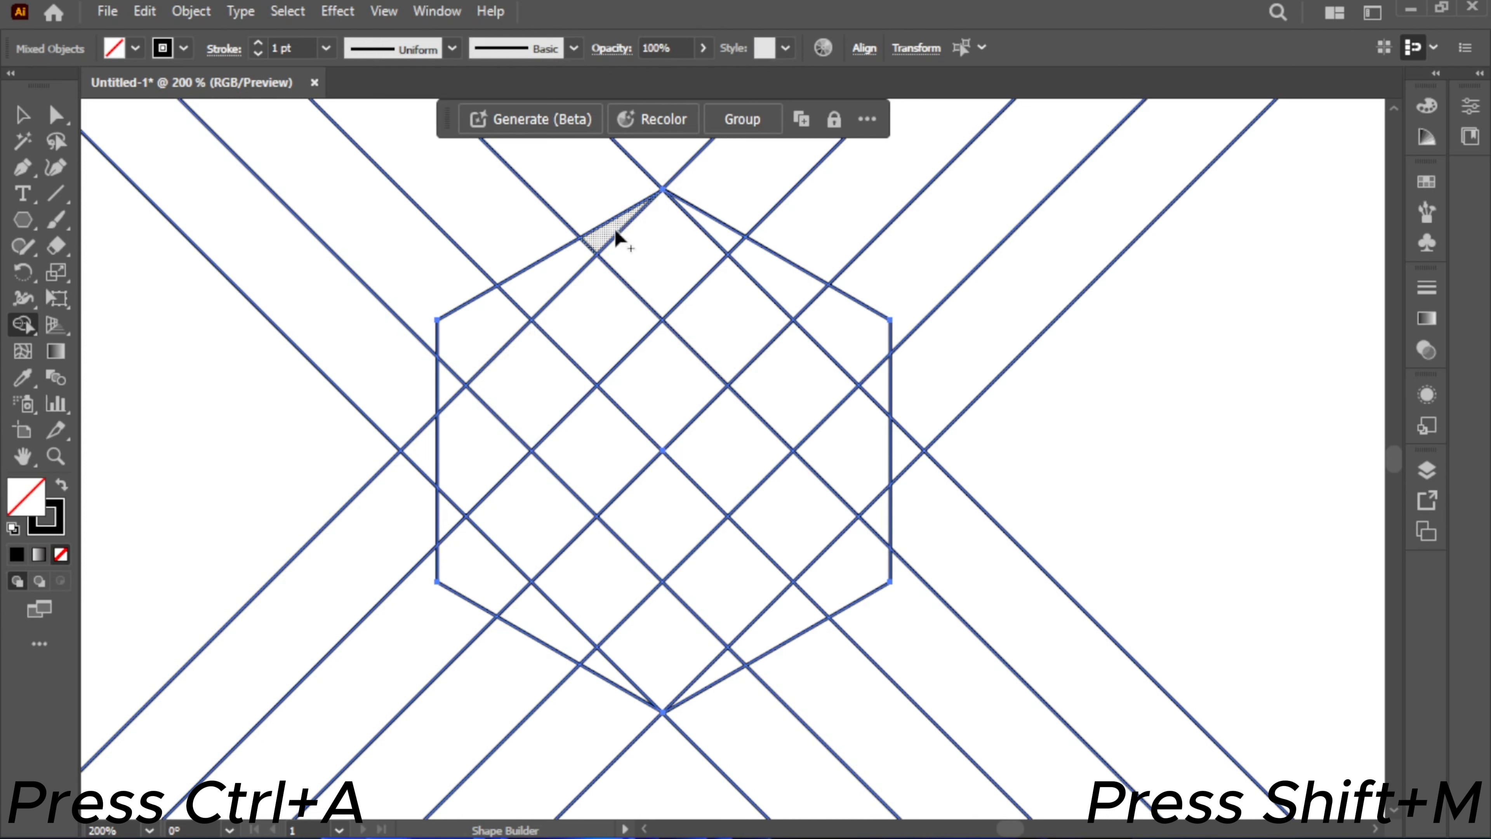
mouse_move(604, 238)
mouse_down()
mouse_move(458, 363)
mouse_move(478, 468)
mouse_move(558, 595)
mouse_move(469, 552)
mouse_move(566, 642)
mouse_move(663, 635)
mouse_up()
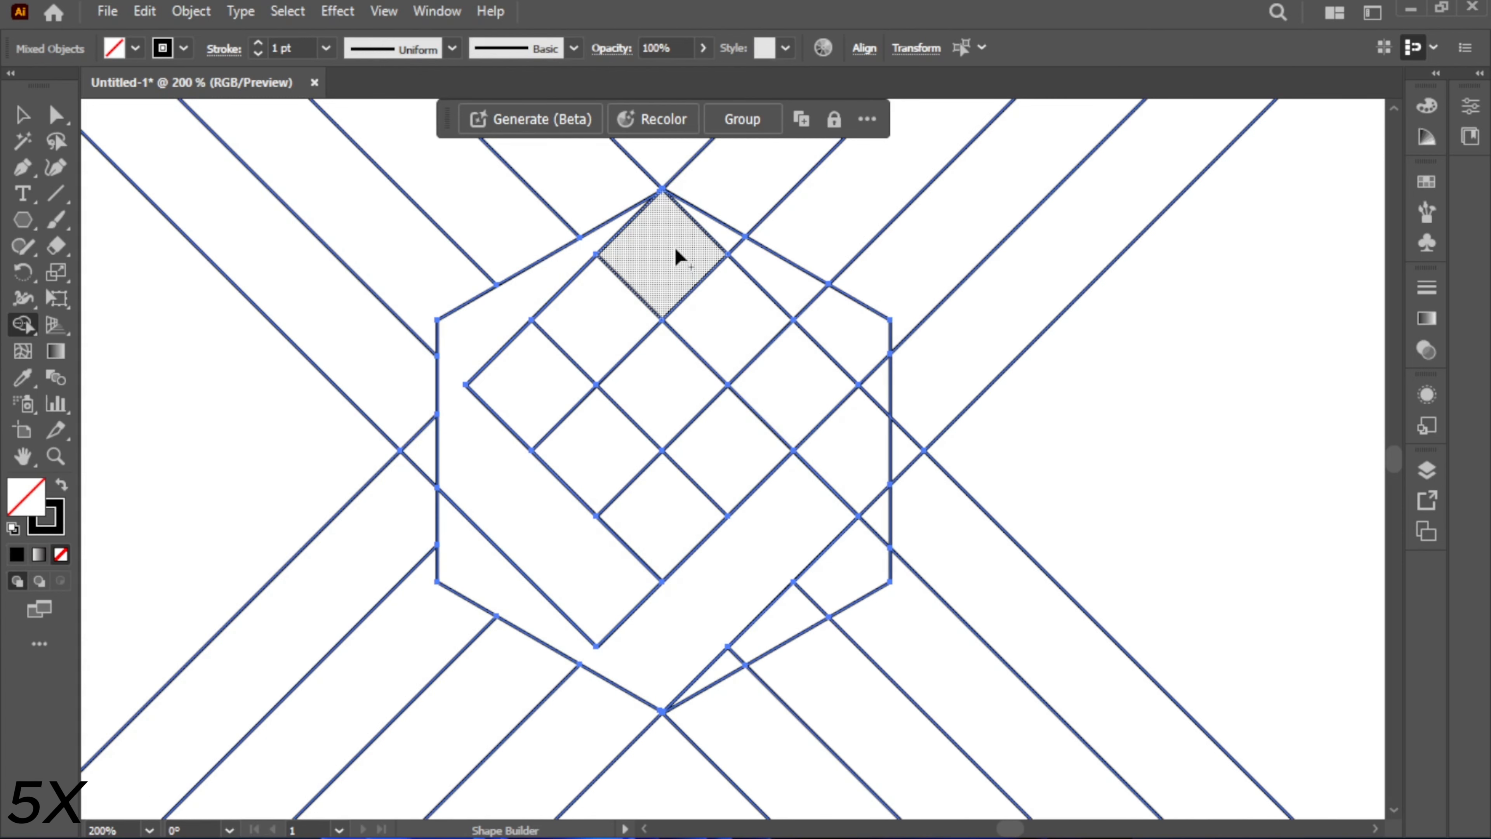
mouse_move(675, 248)
mouse_down()
mouse_move(723, 243)
mouse_move(839, 309)
mouse_move(880, 381)
mouse_up()
mouse_move(745, 321)
mouse_down()
mouse_move(806, 405)
mouse_move(799, 619)
mouse_up()
mouse_move(662, 360)
mouse_down()
mouse_move(722, 462)
mouse_move(675, 489)
mouse_move(637, 465)
mouse_move(667, 430)
mouse_up()
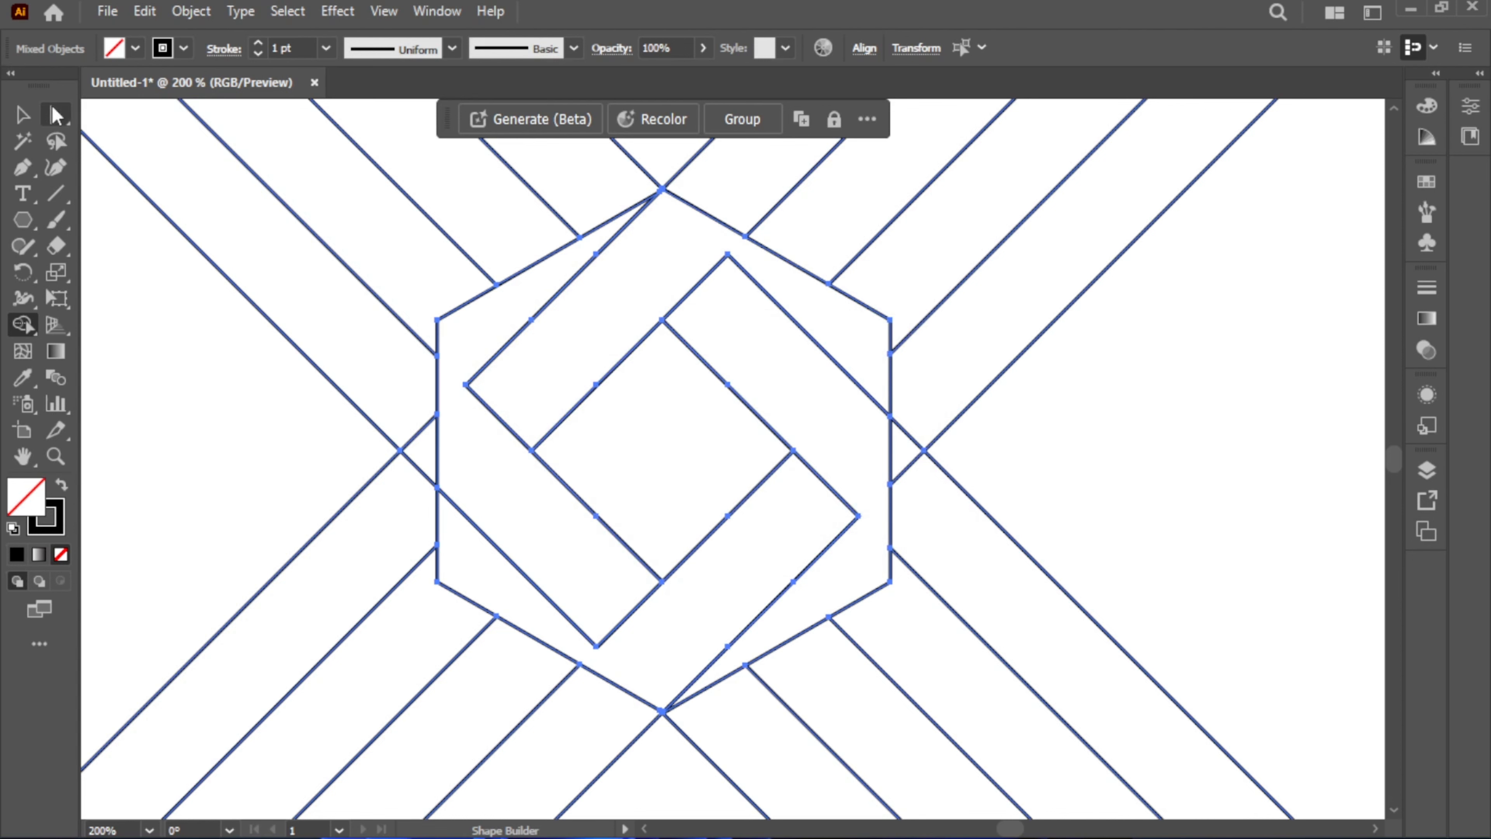
- Select the four interlocking bands of the hexagon and cut them to the clipboard
click(24, 115)
click(133, 333)
shift+click(464, 304)
shift+click(734, 230)
shift+click(794, 584)
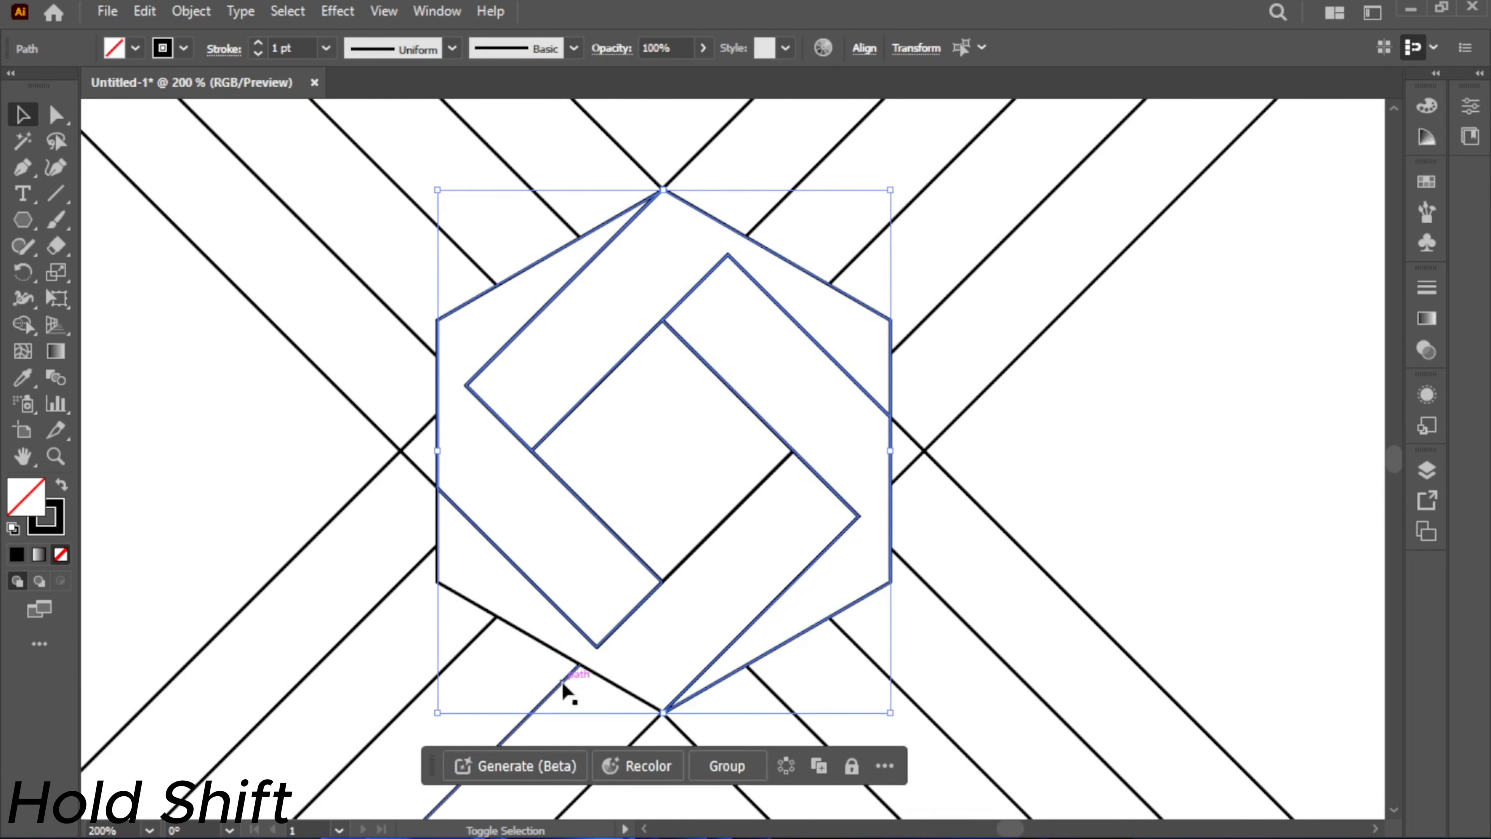
shift+click(554, 651)
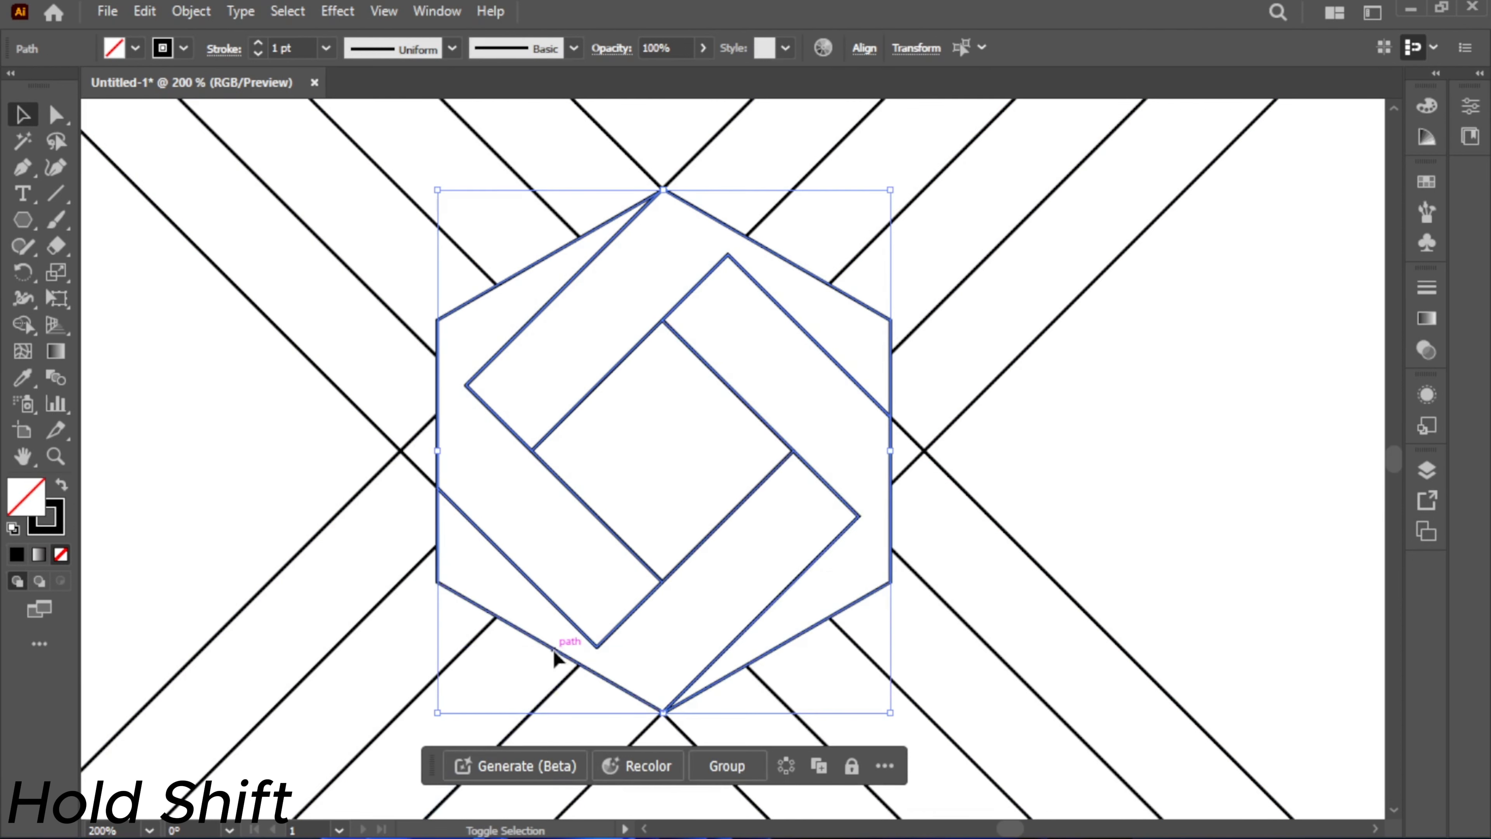
key(a)
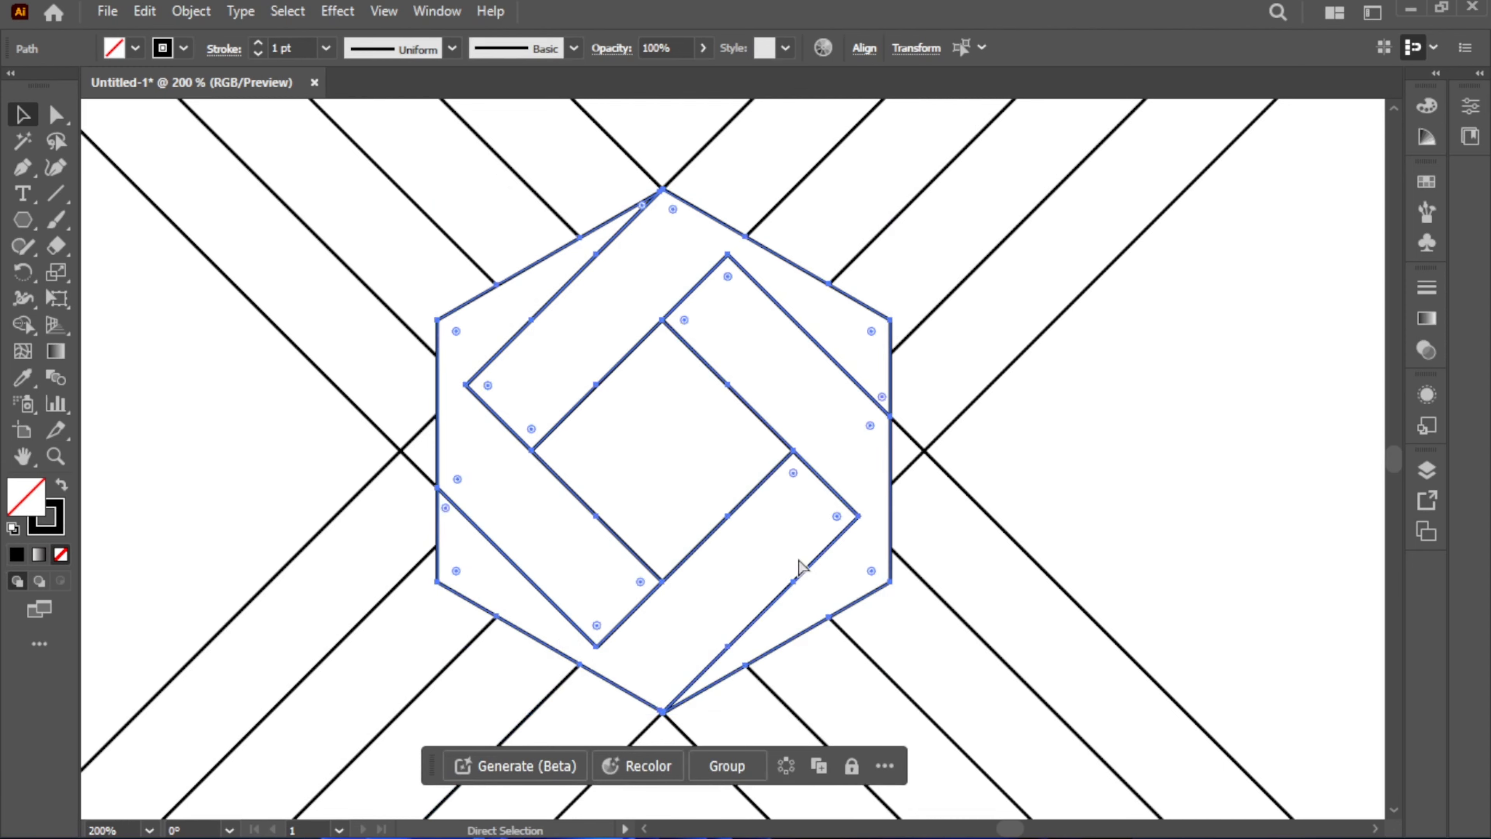
key(ctrl+x)
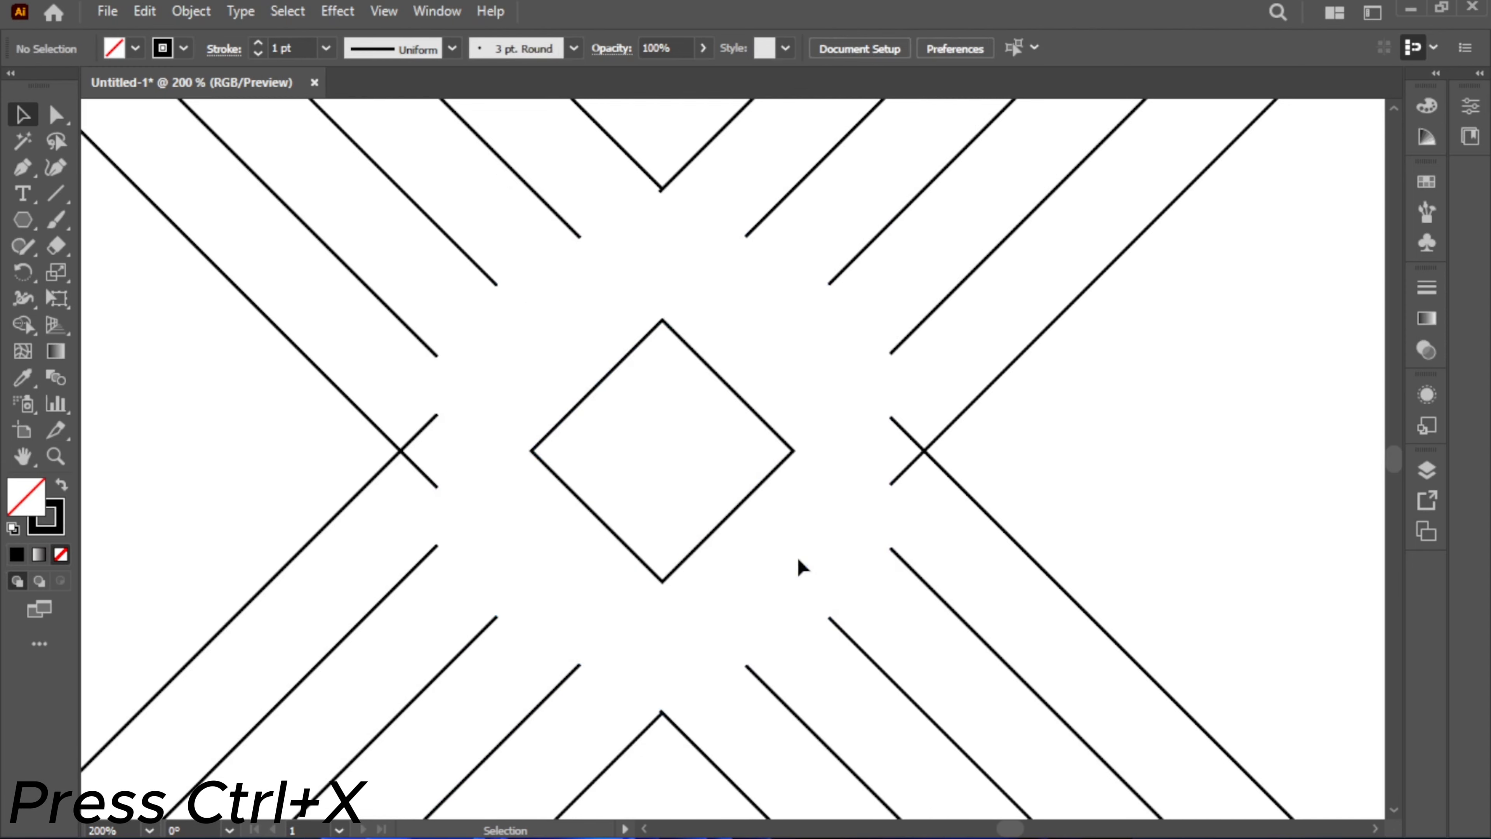
- Delete all the remaining lines and the diamond, and paste the cut bands back in front
key(ctrl+a)
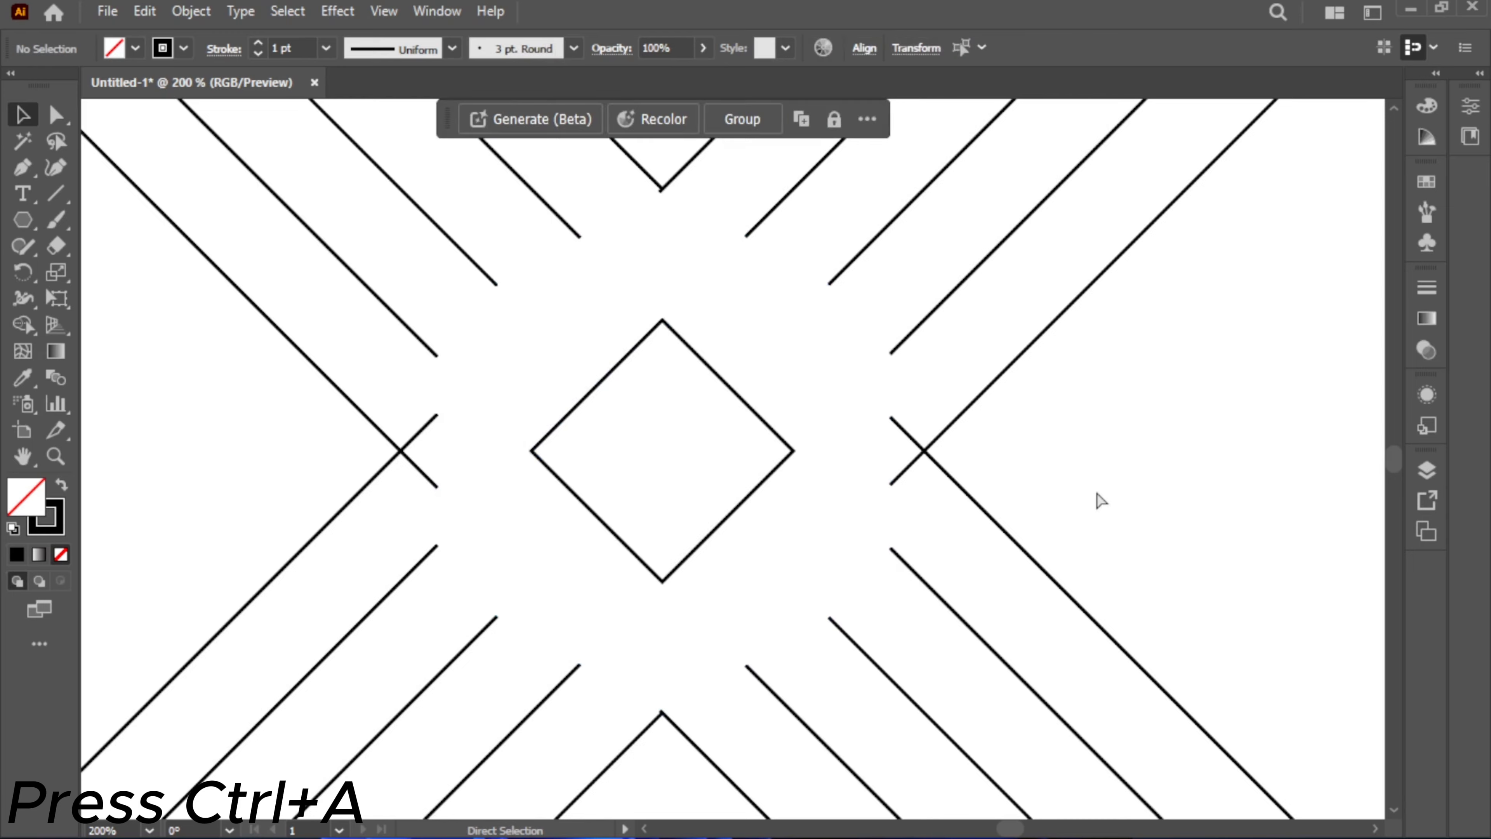
key(Delete)
key(ctrl+f)
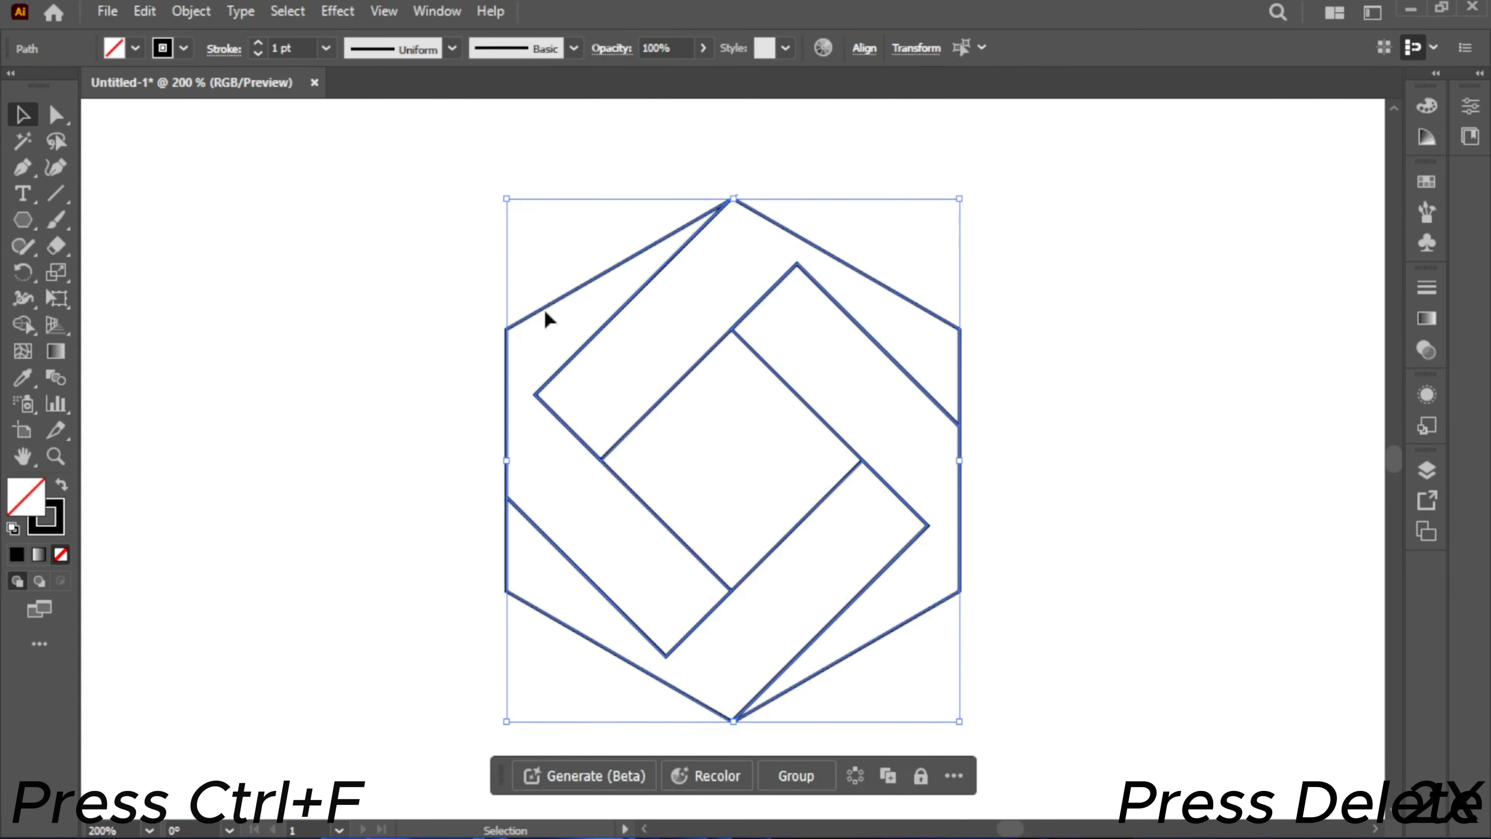
- Round the hexagon's four side corners, and round the bands' four inner end corners with a radius of about 22 px
click(65, 122)
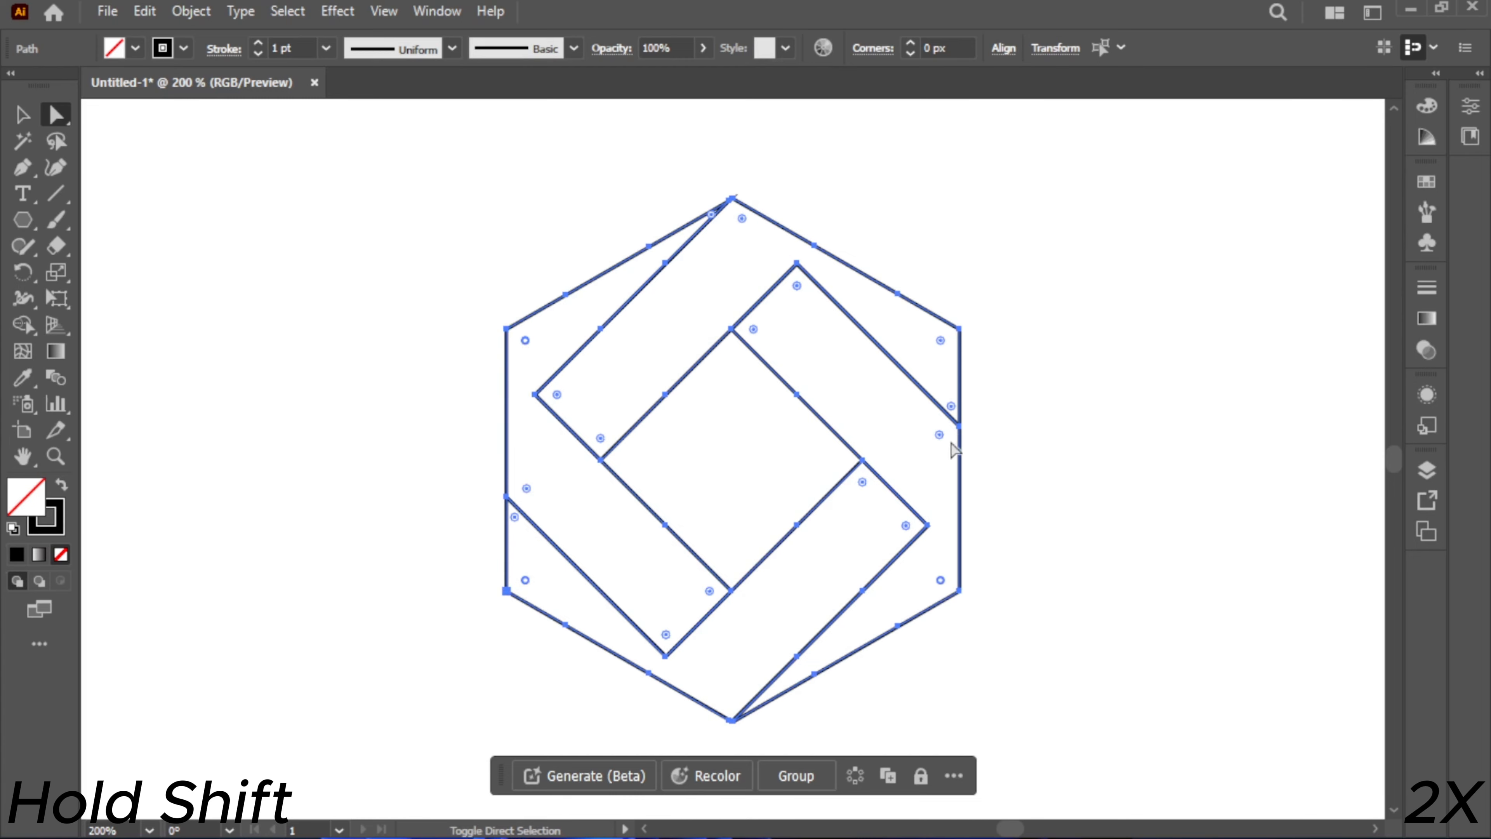
drag(941, 340, 911, 359)
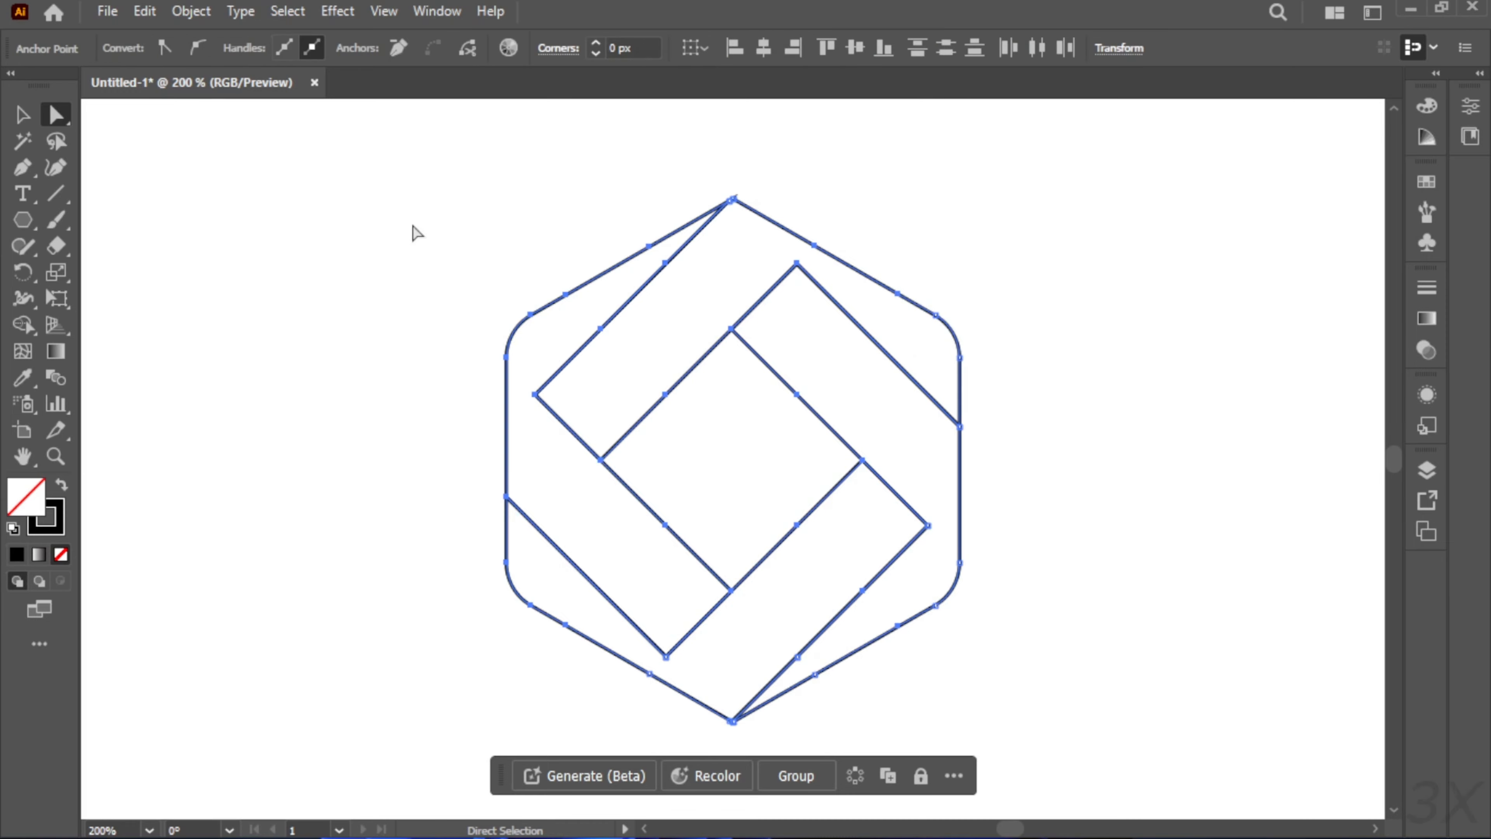
drag(413, 226, 1039, 734)
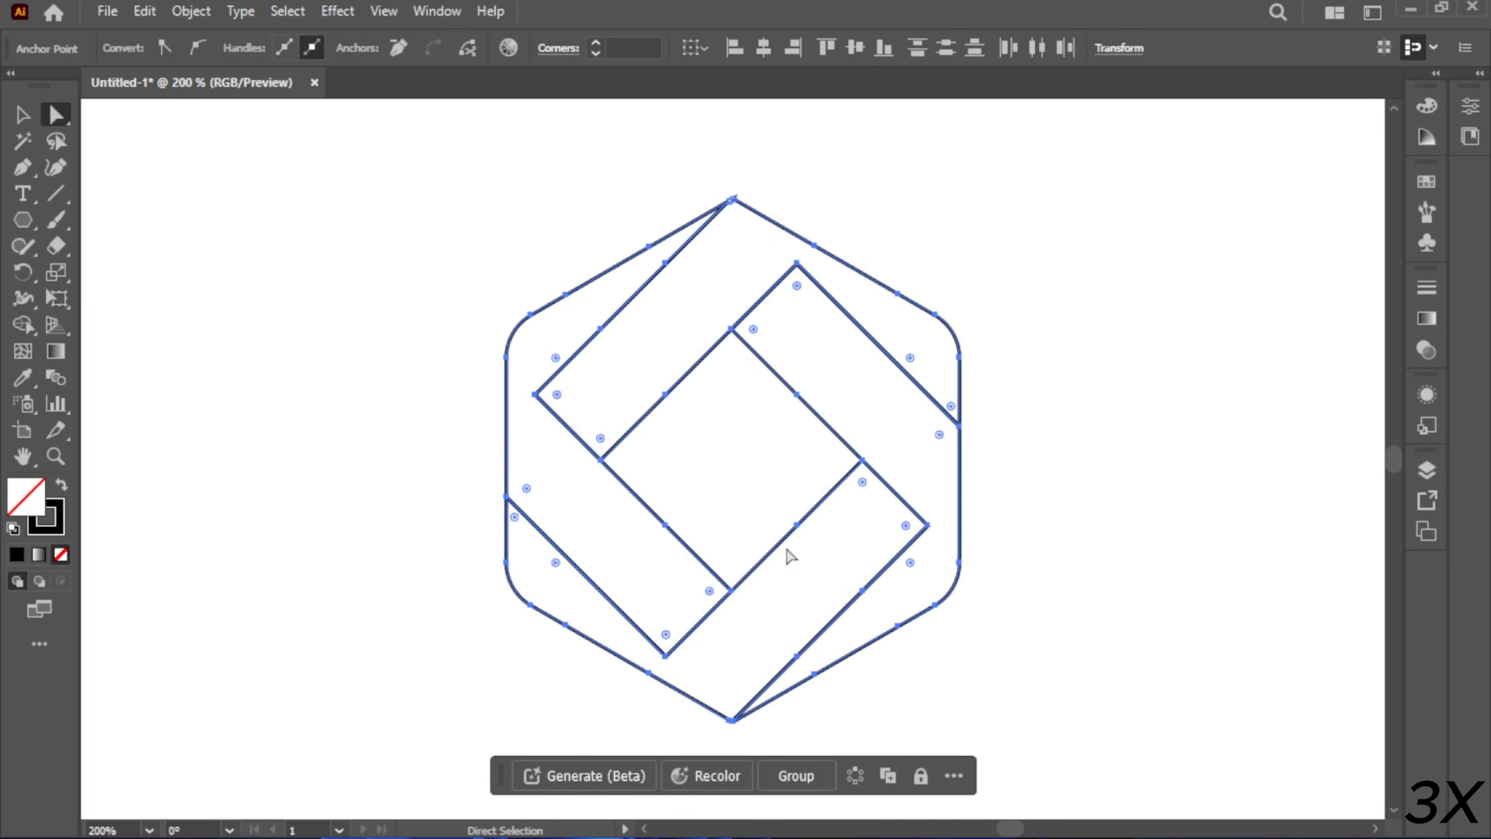
shift+click(557, 394)
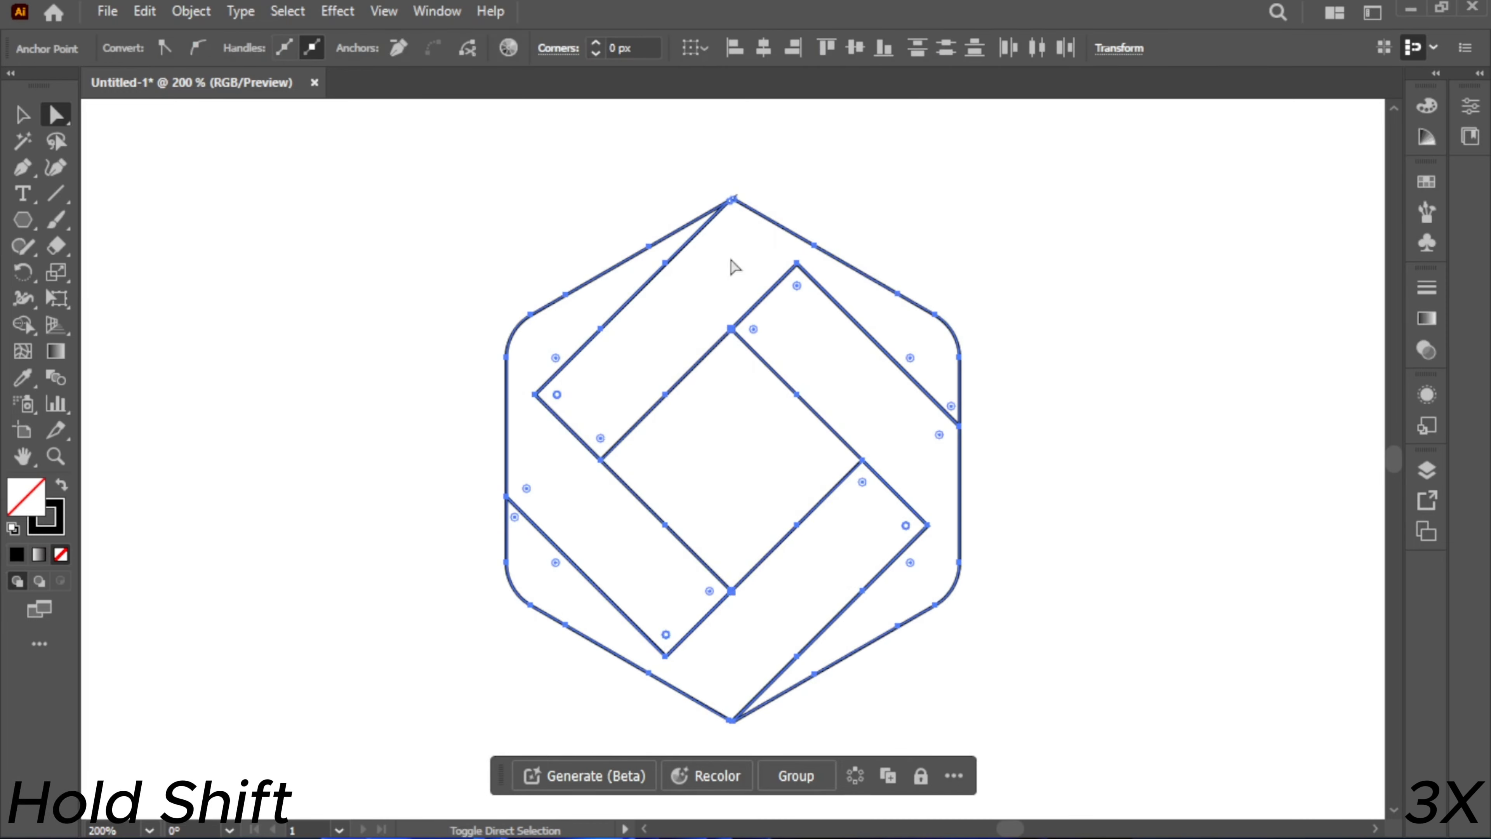
drag(797, 285, 797, 355)
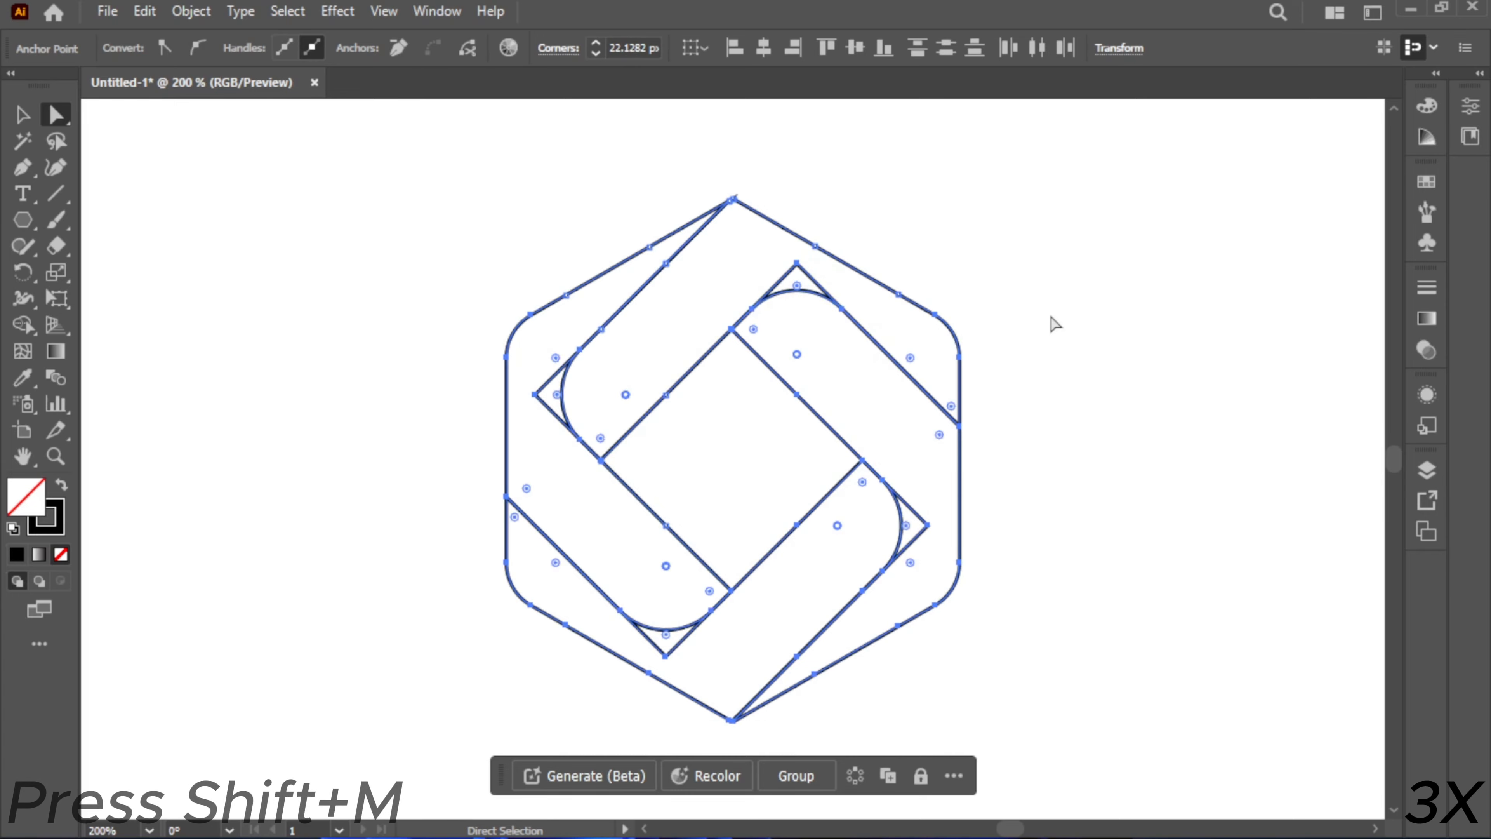
- Merge the leftover slivers at the rounded band ends into their neighbouring bands with Shape Builder, and select the whole hexagon
key(ctrl+a)
key(shift+m)
drag(835, 292, 798, 278)
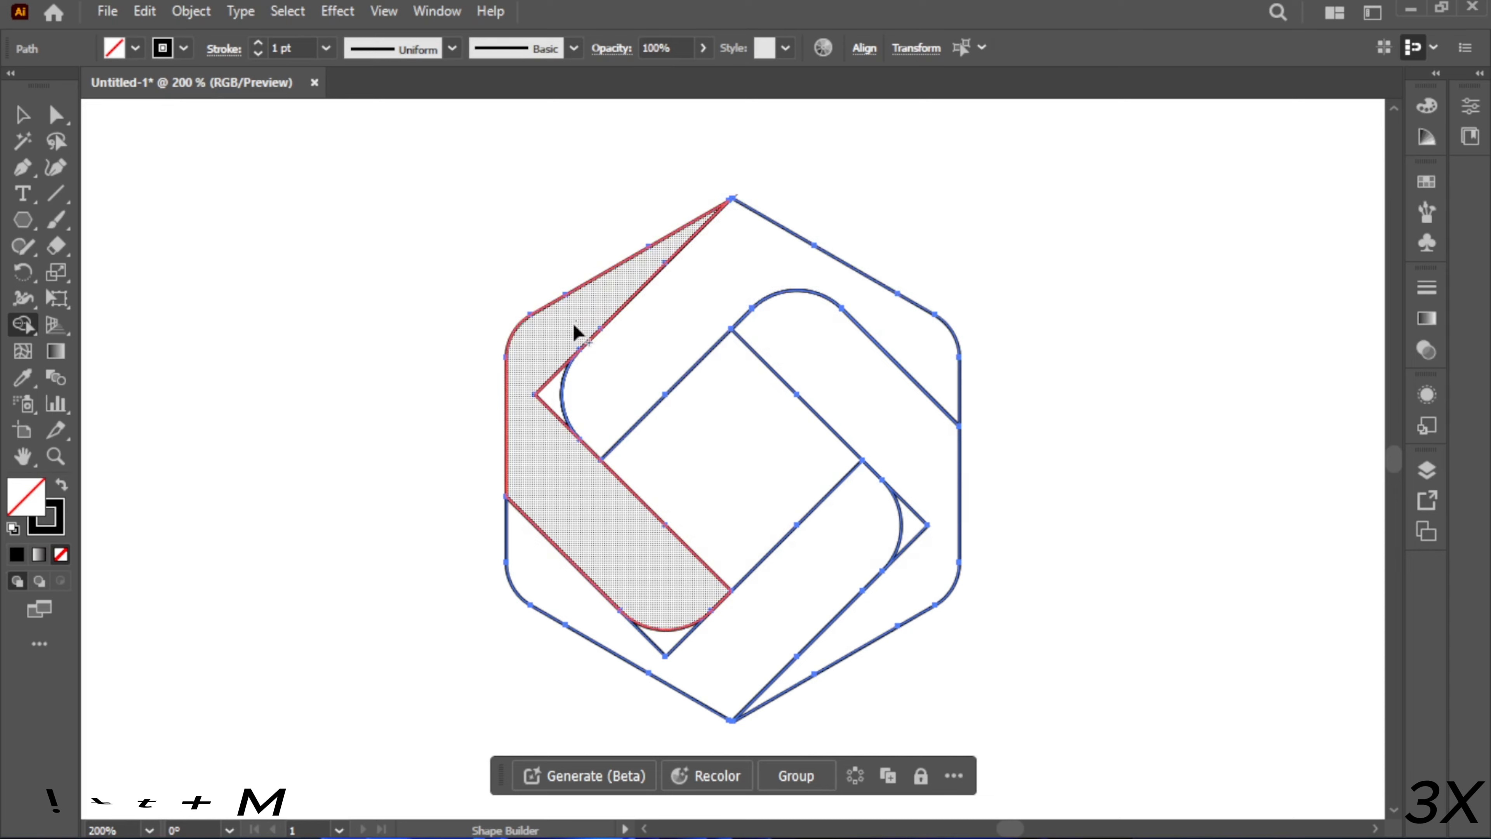
drag(574, 323, 550, 394)
drag(600, 616, 664, 640)
drag(892, 580, 912, 529)
drag(451, 223, 900, 617)
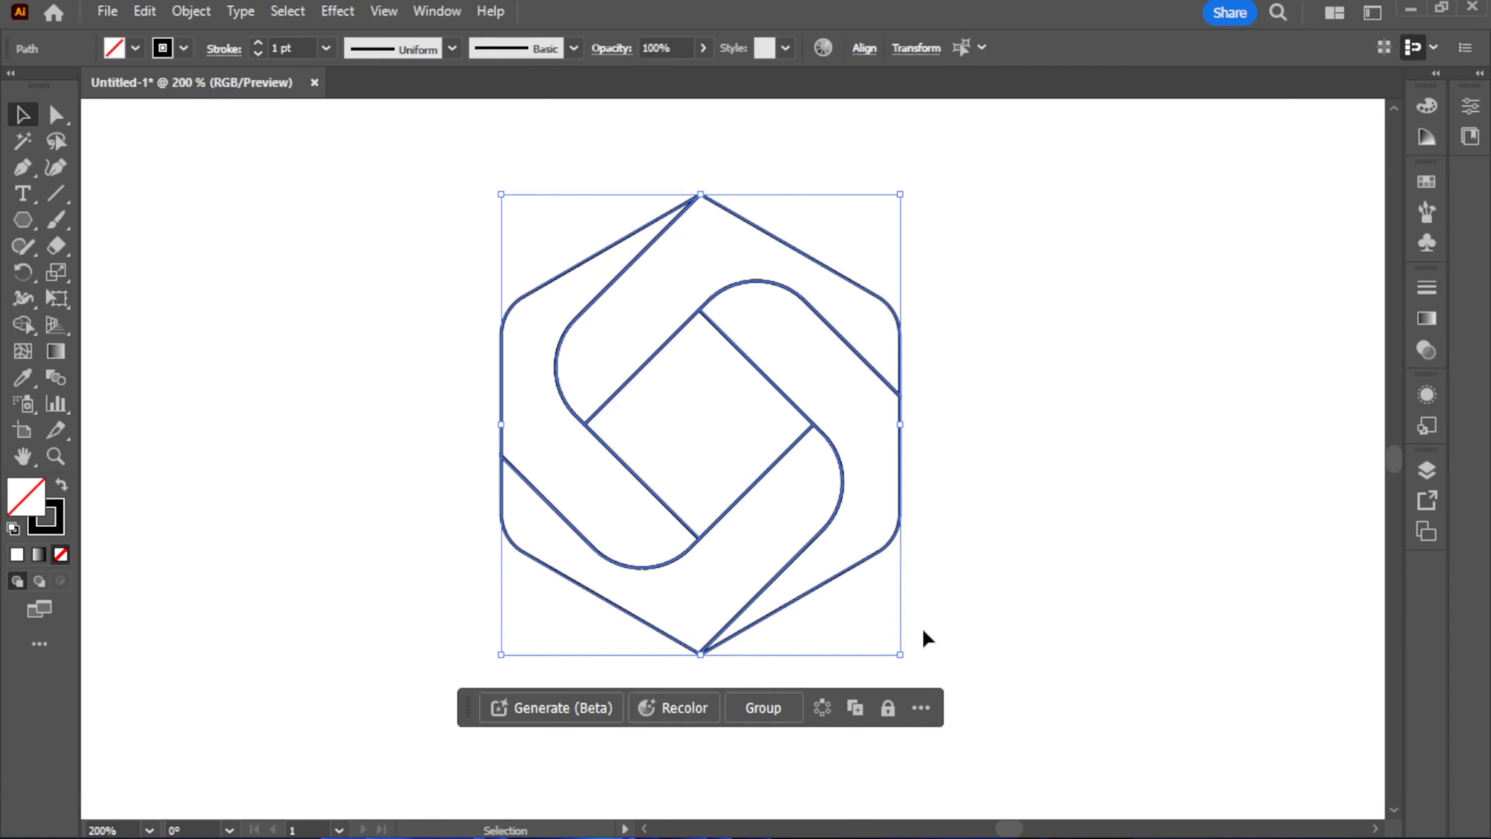
- Fill all the hexagon's shapes with the White, Black linear gradient, and delete the central diamond
click(1437, 328)
click(1198, 318)
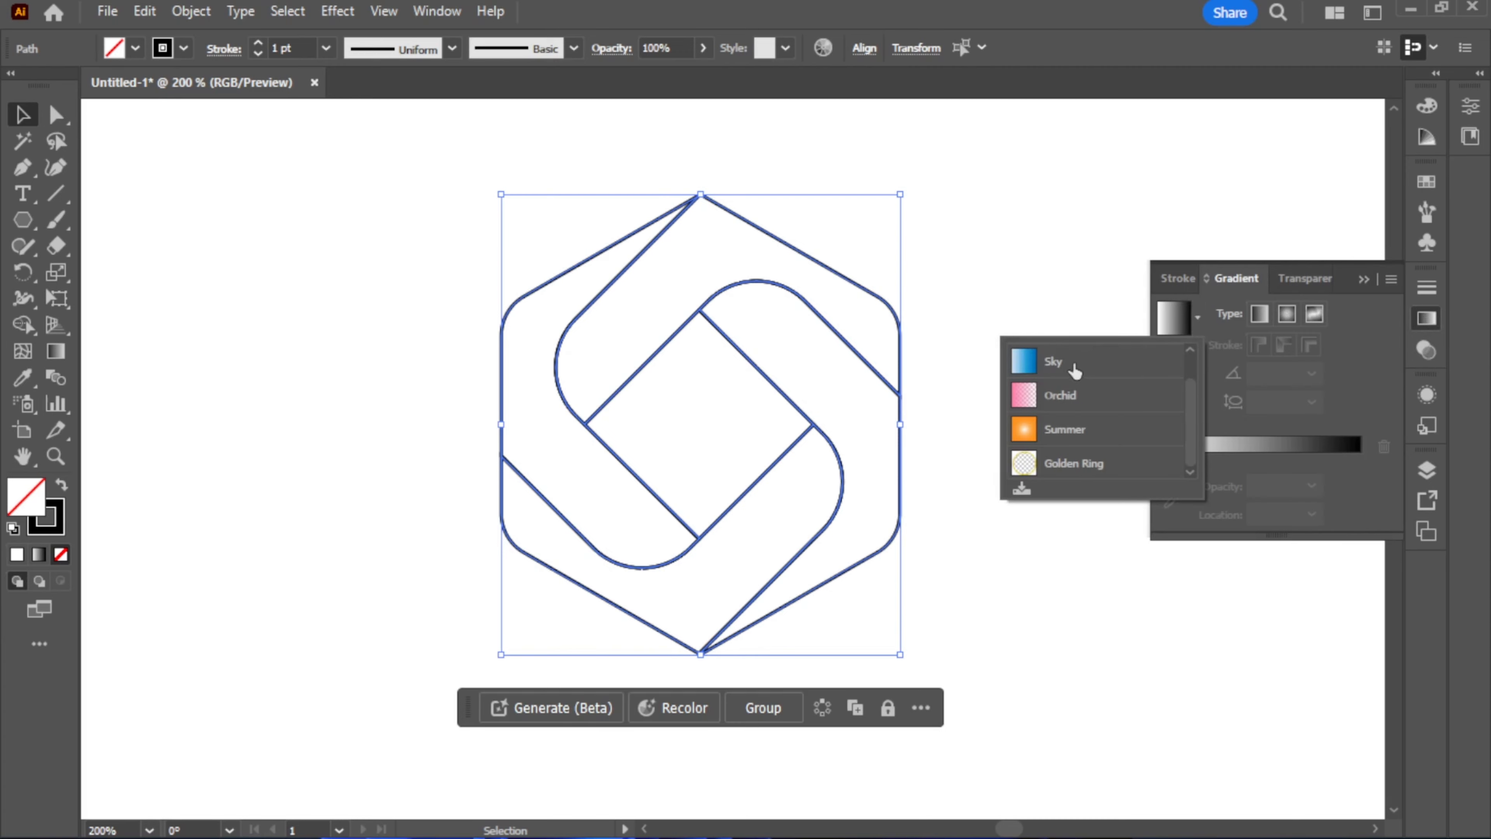
scroll(1098, 461, up, 1)
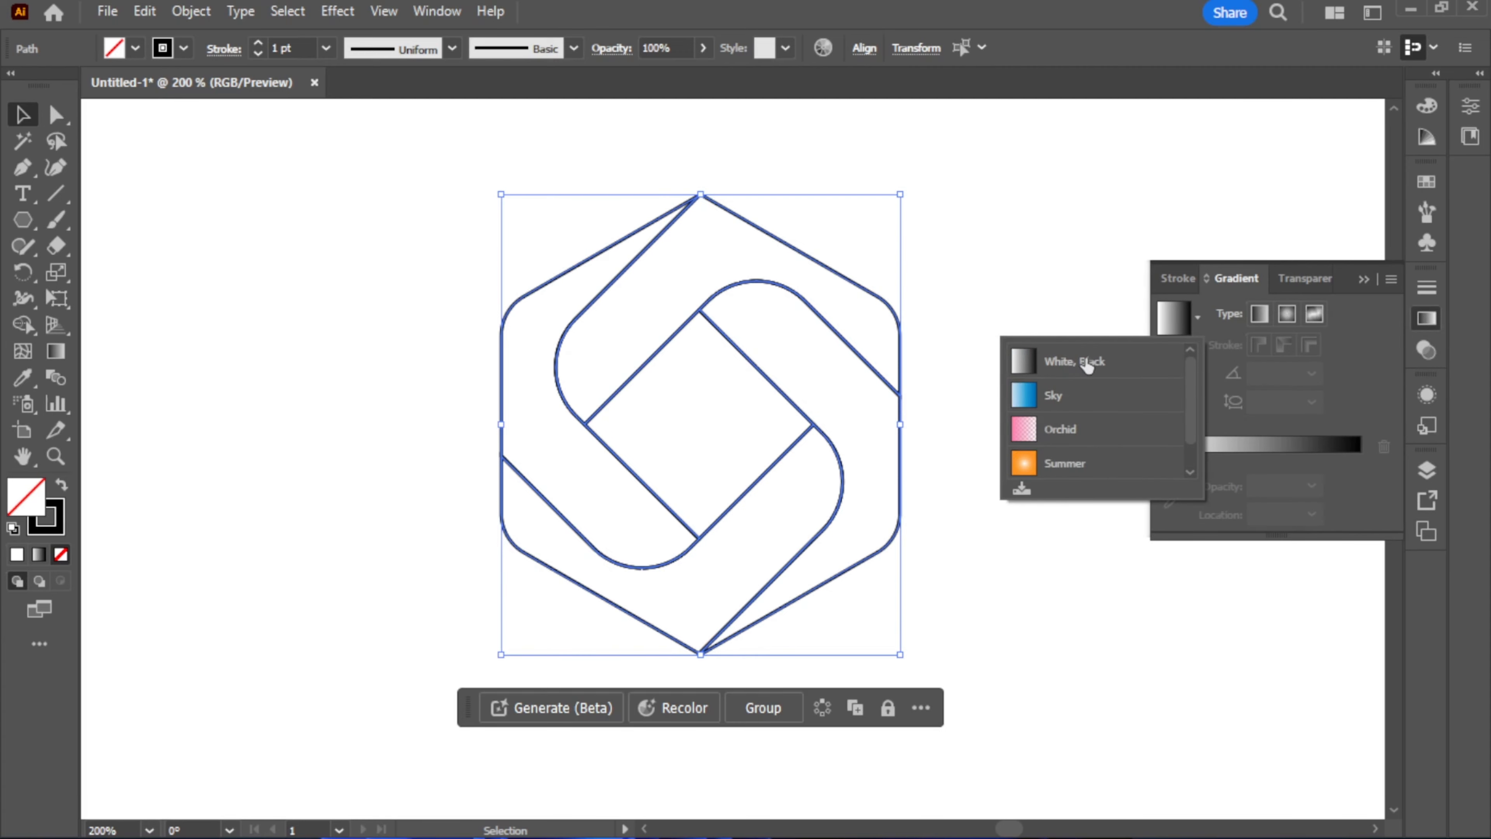
click(1087, 365)
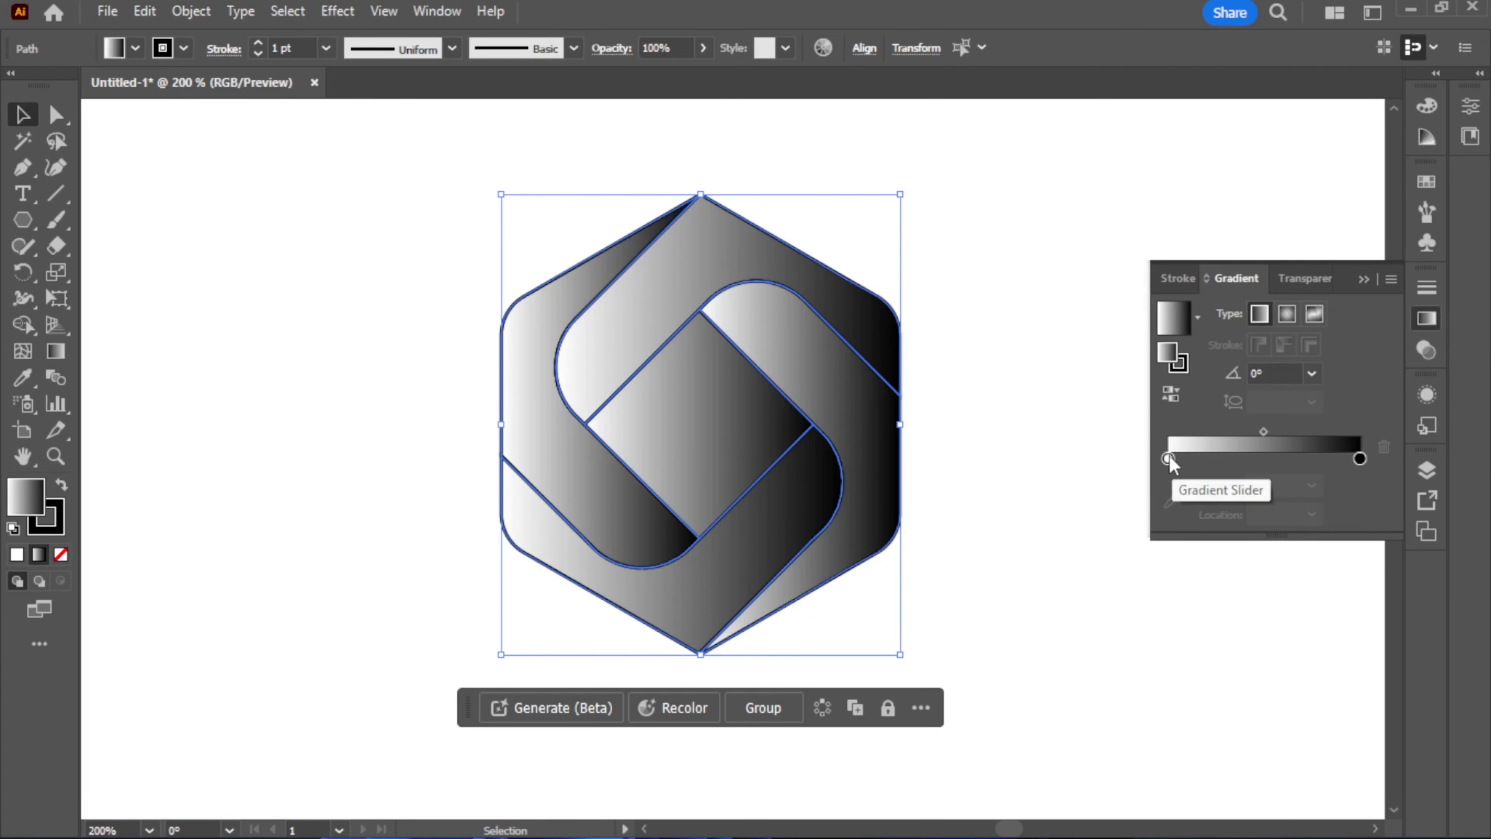
click(728, 448)
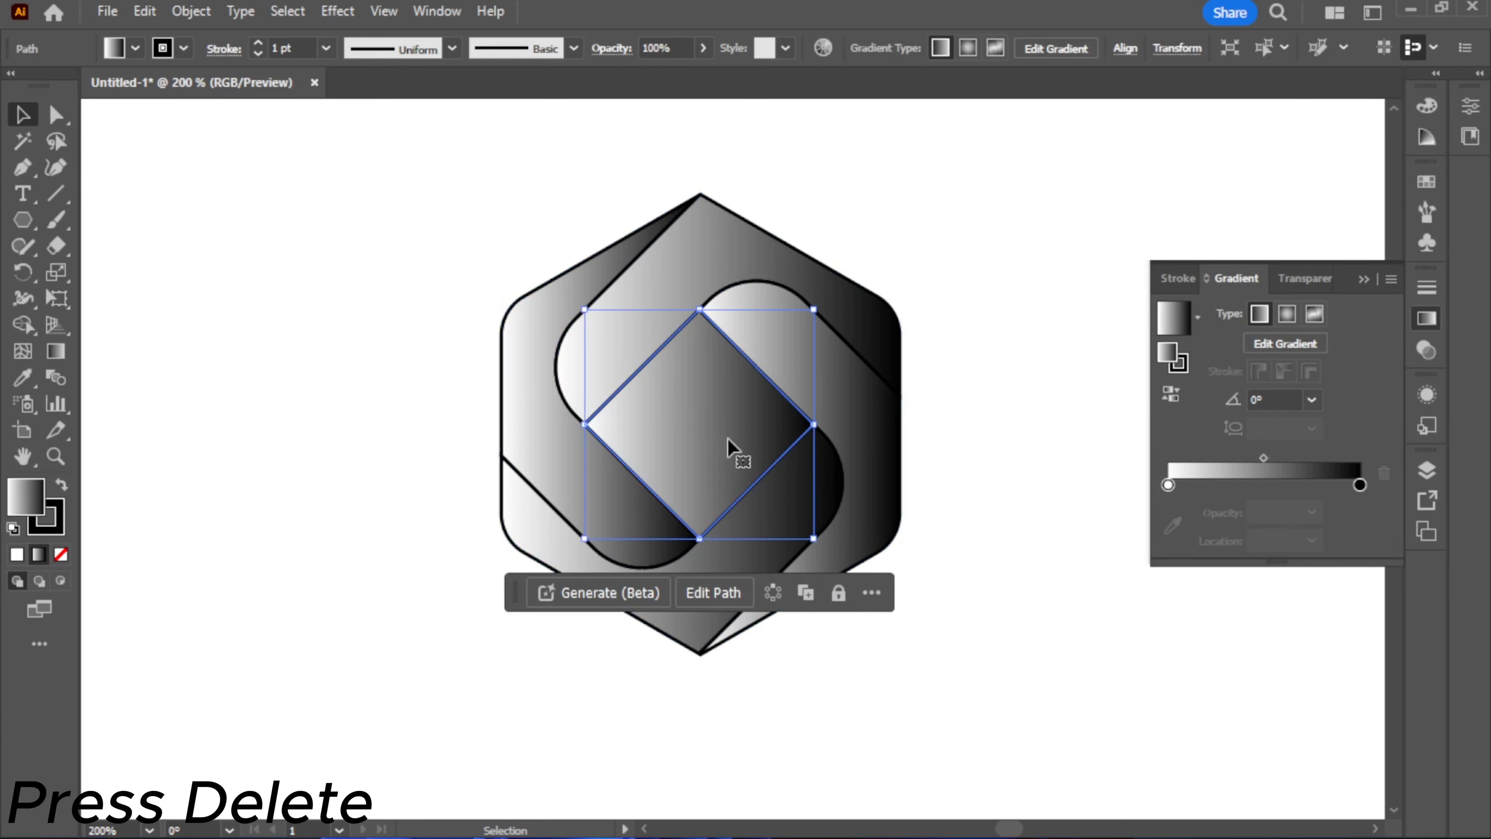
key(Delete)
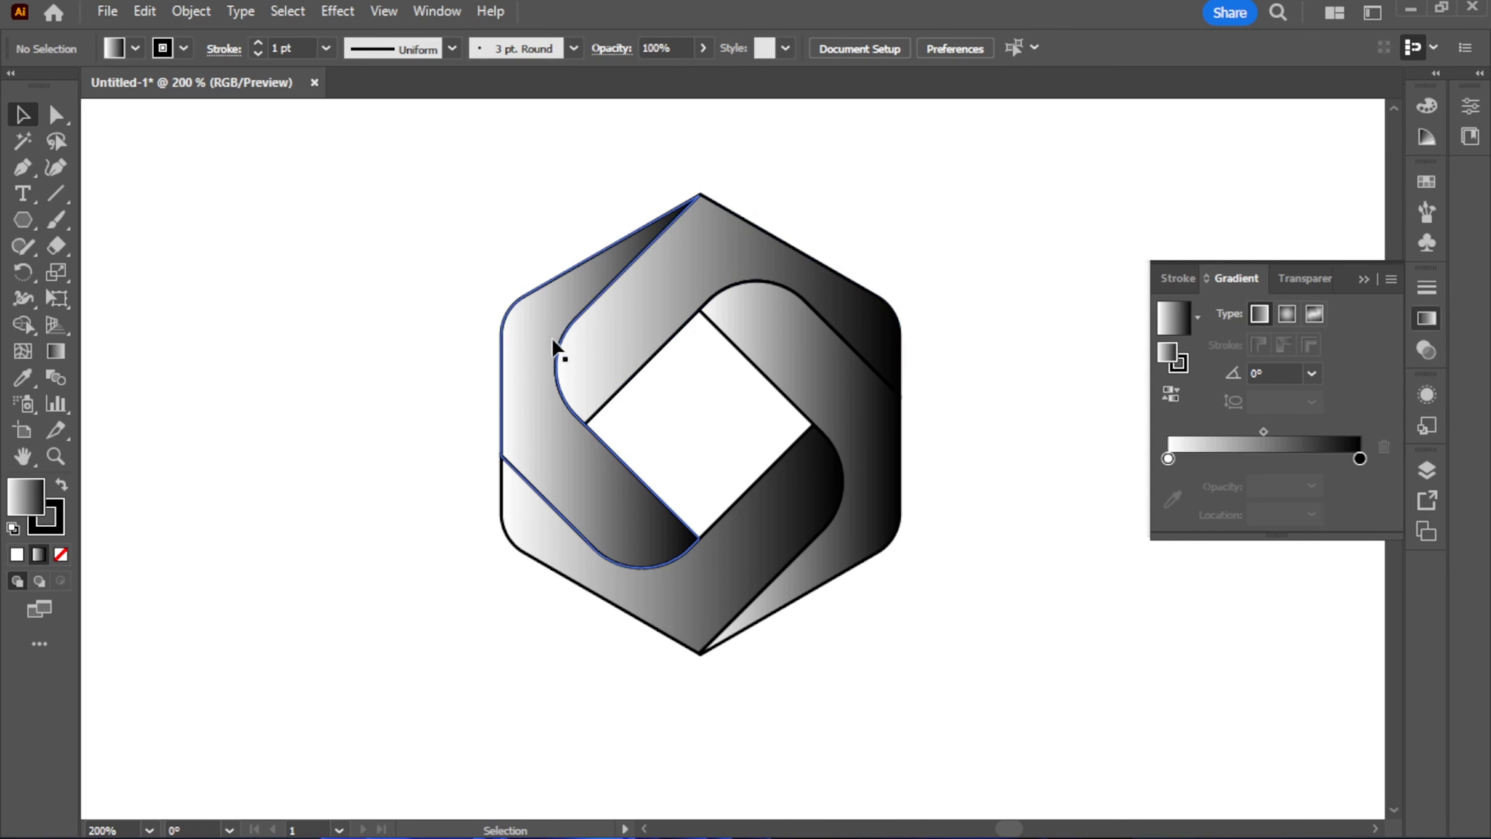
- Change the white gradient stop of the left band and of the bottom band to the cyan swatch
click(531, 348)
click(531, 348)
double_click(1168, 485)
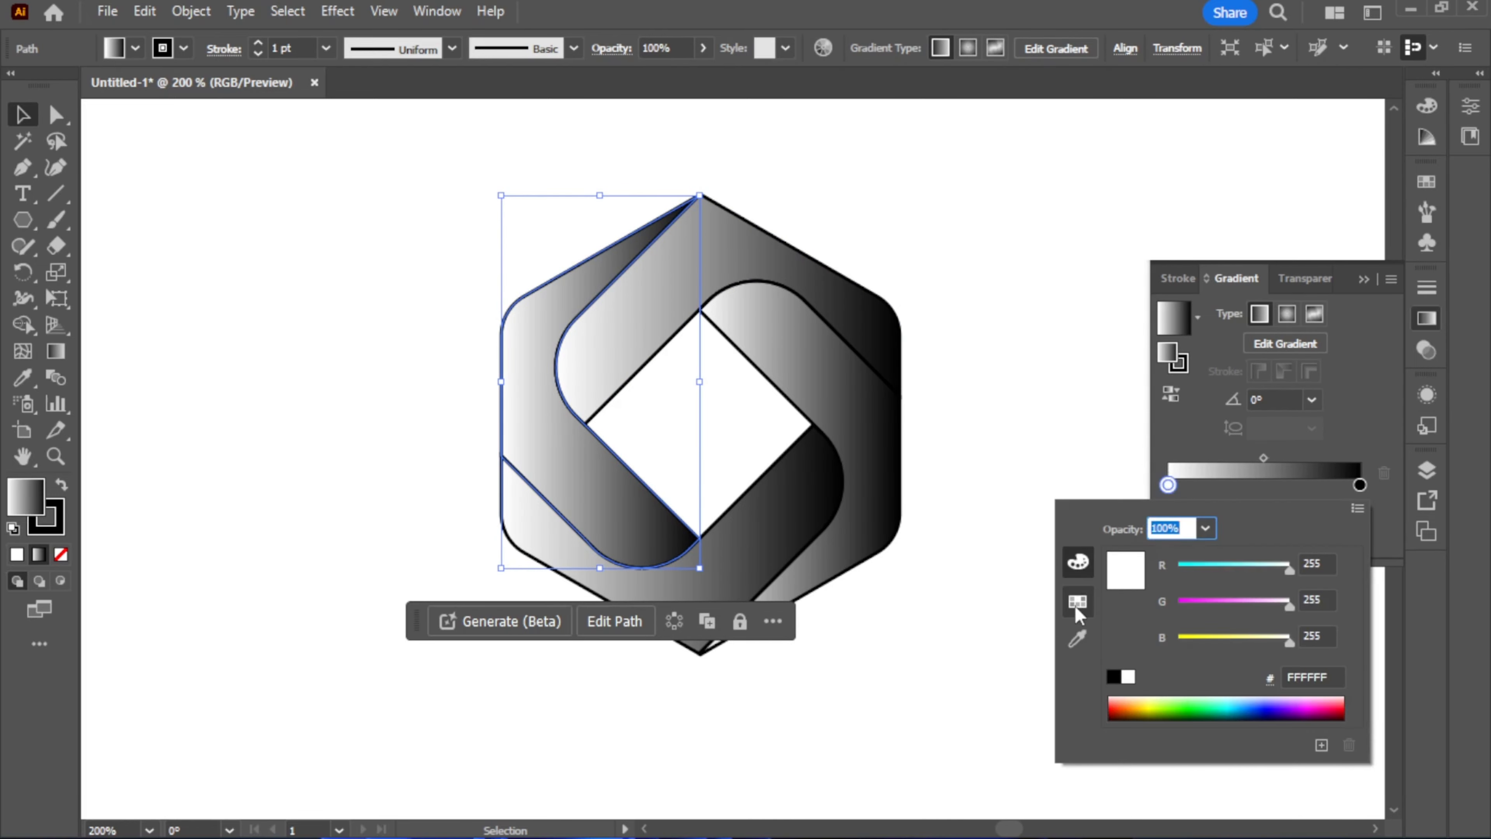
click(1077, 603)
click(1185, 553)
click(738, 567)
click(737, 567)
double_click(1168, 485)
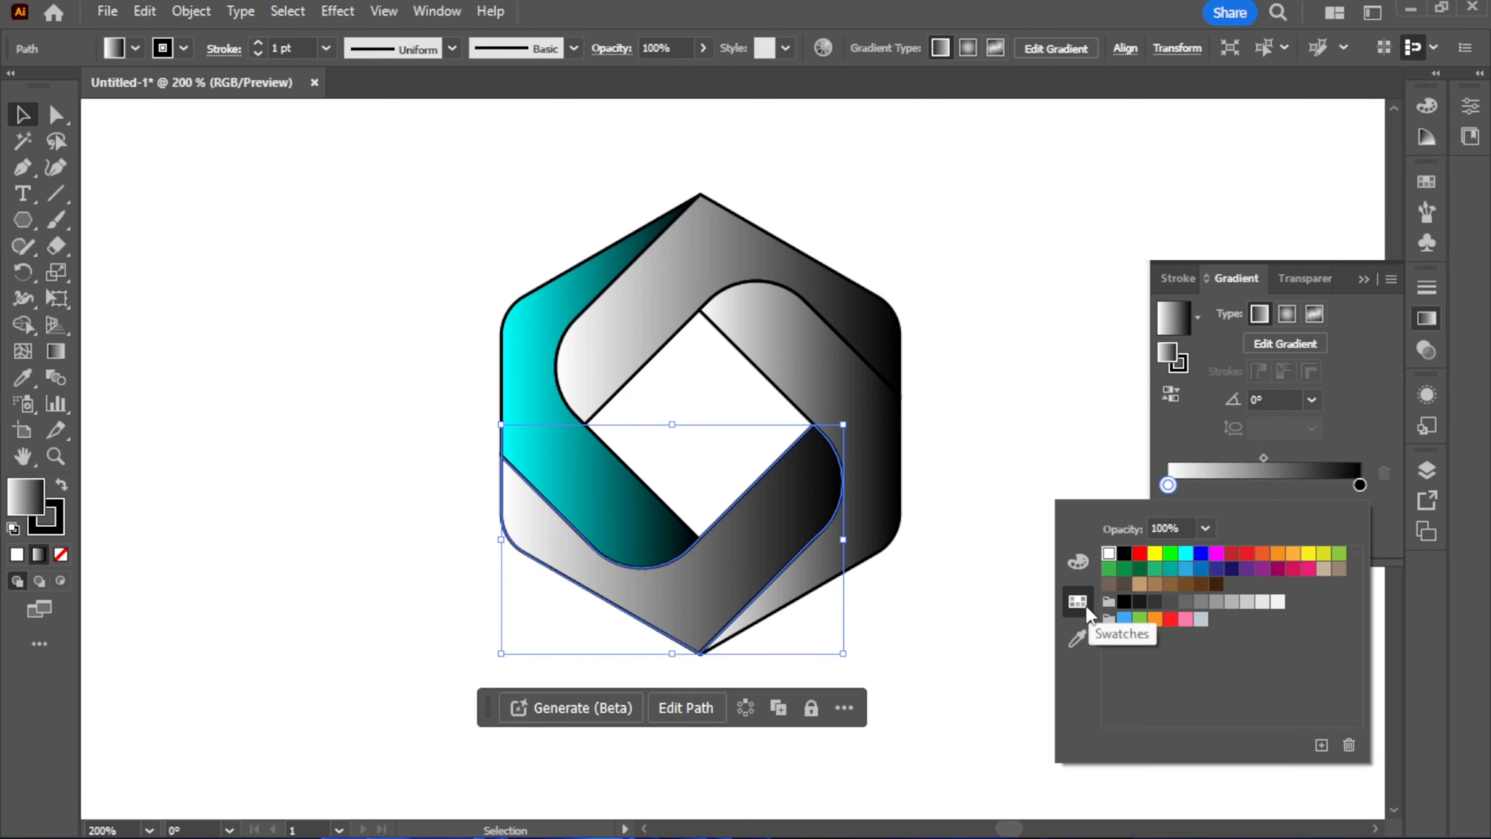
click(1186, 554)
click(952, 456)
- Change the white gradient stop of the right band and of the top band to the cyan swatch
click(870, 439)
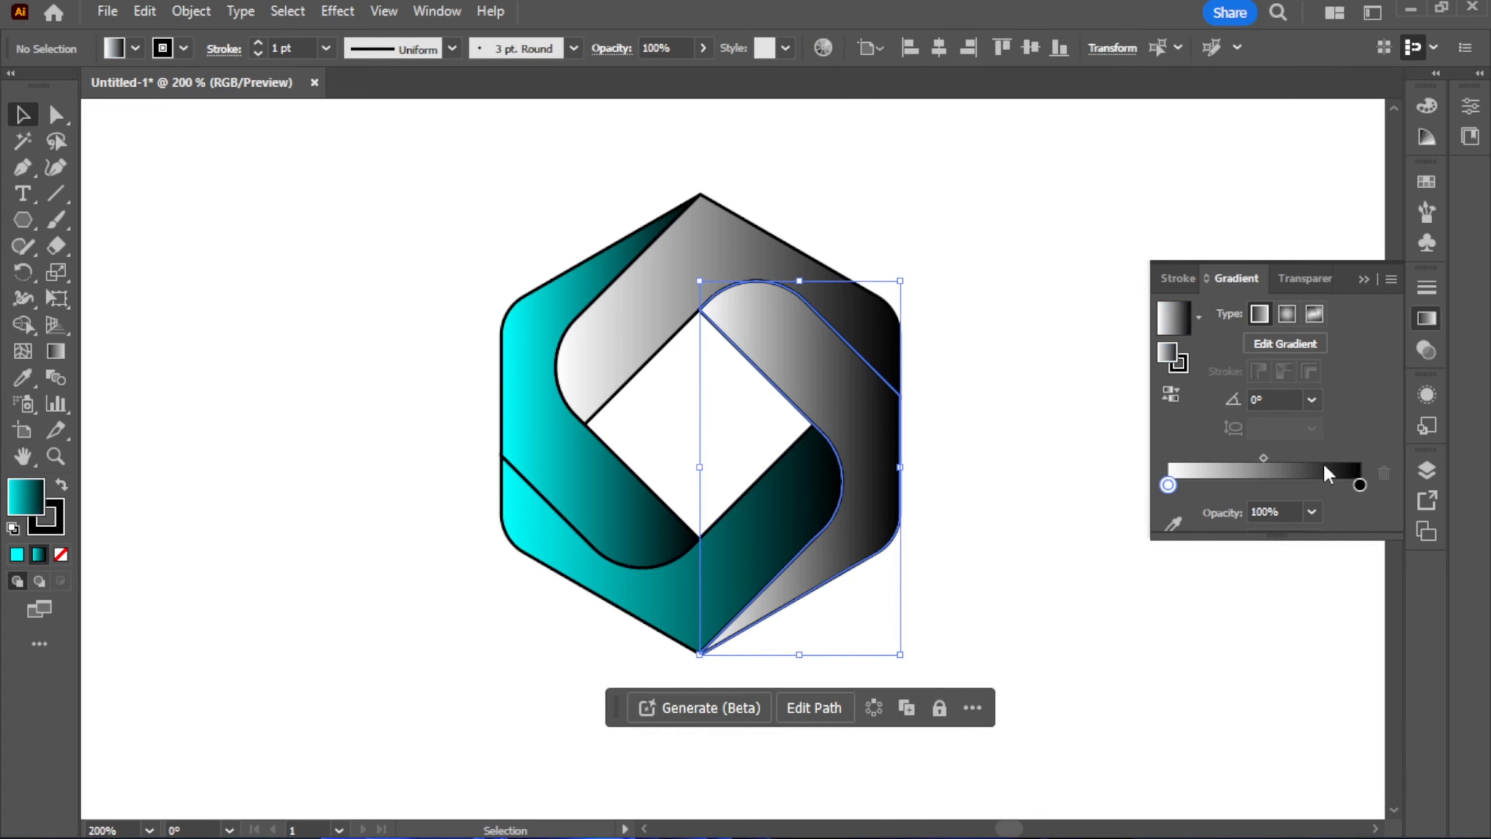
double_click(1168, 485)
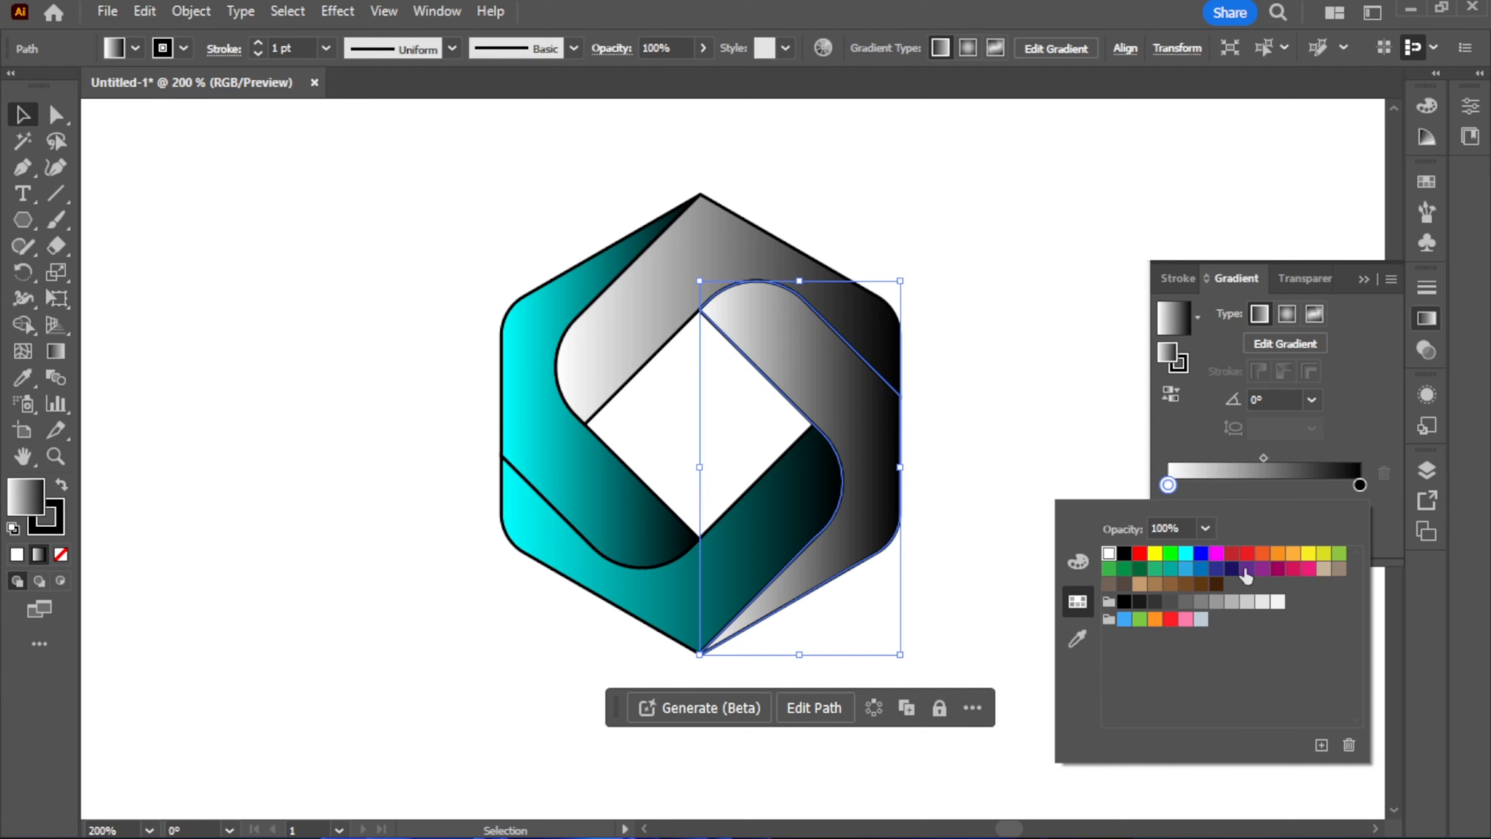
click(1186, 553)
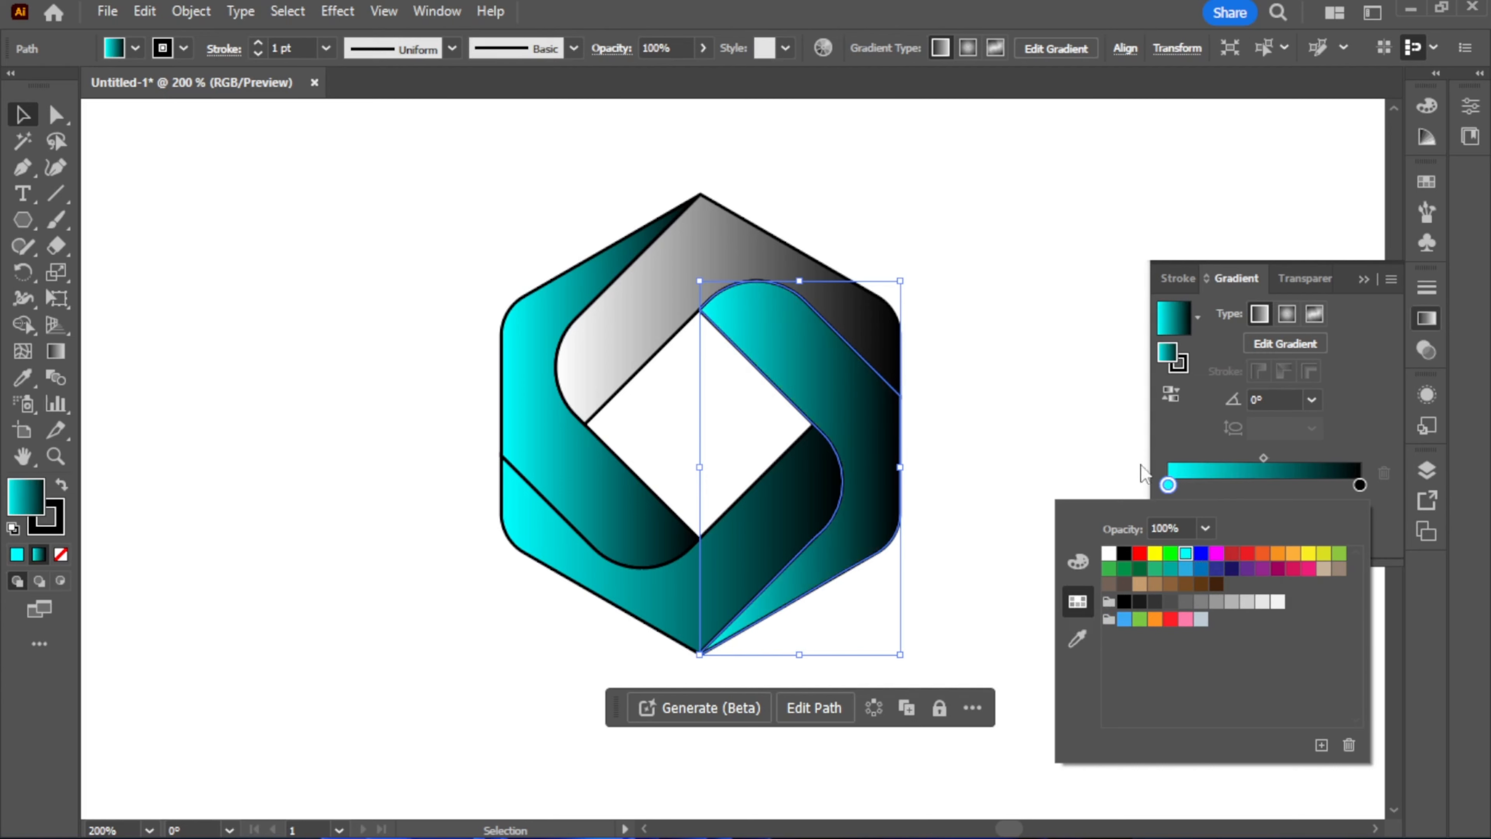
click(701, 248)
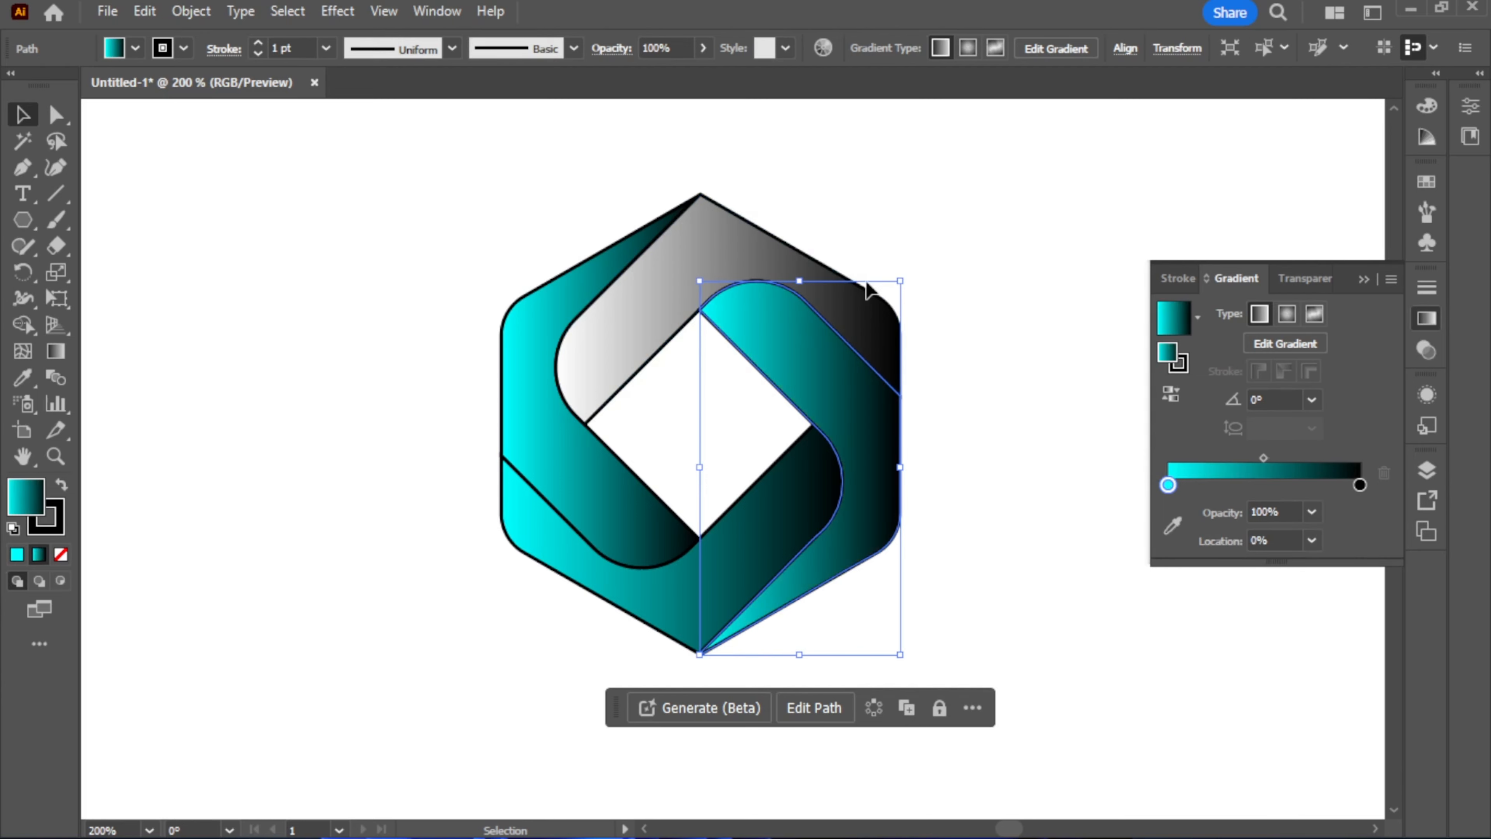
click(750, 255)
click(752, 262)
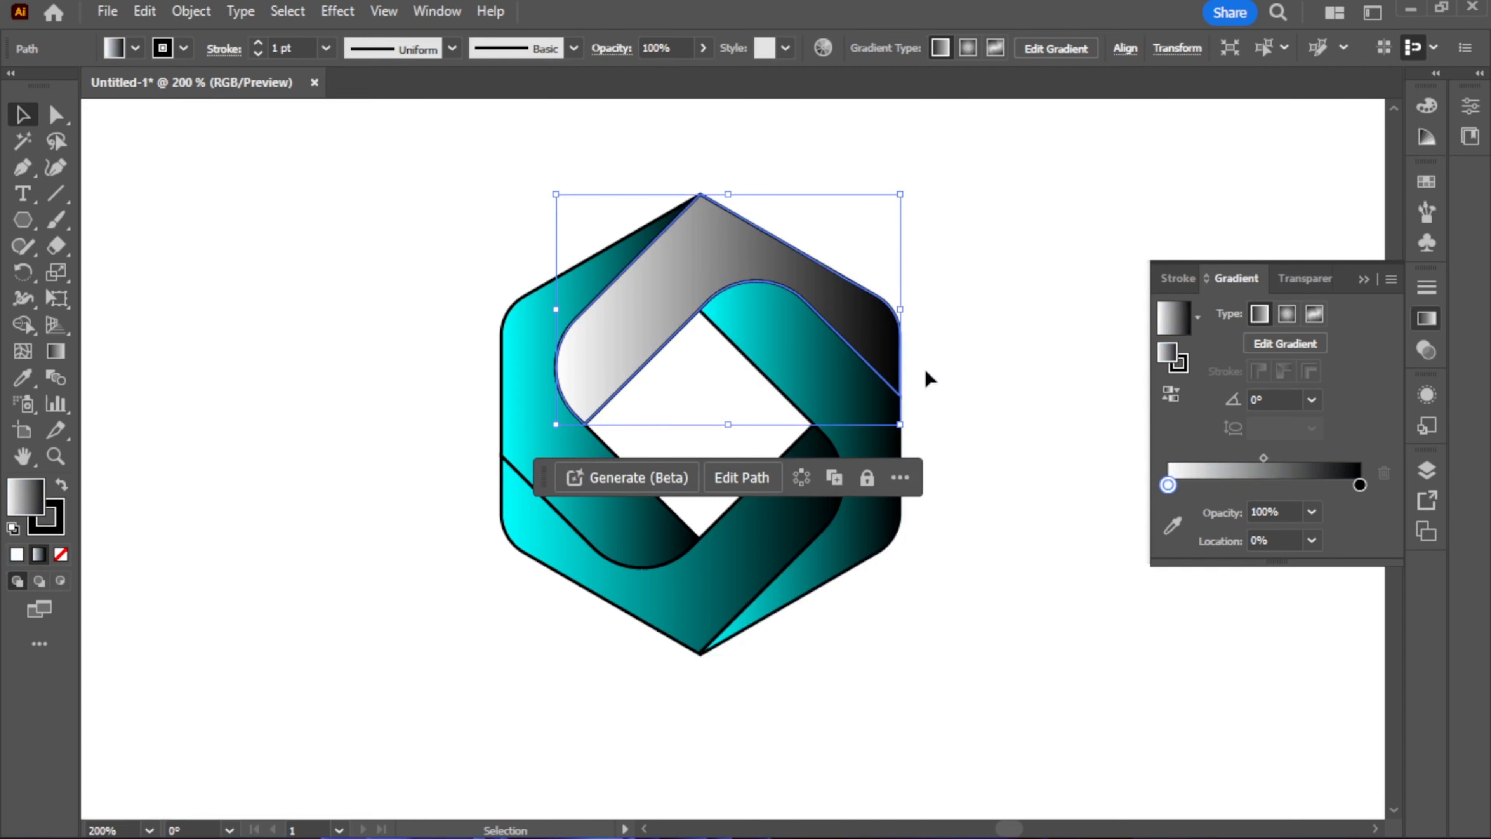
double_click(1168, 485)
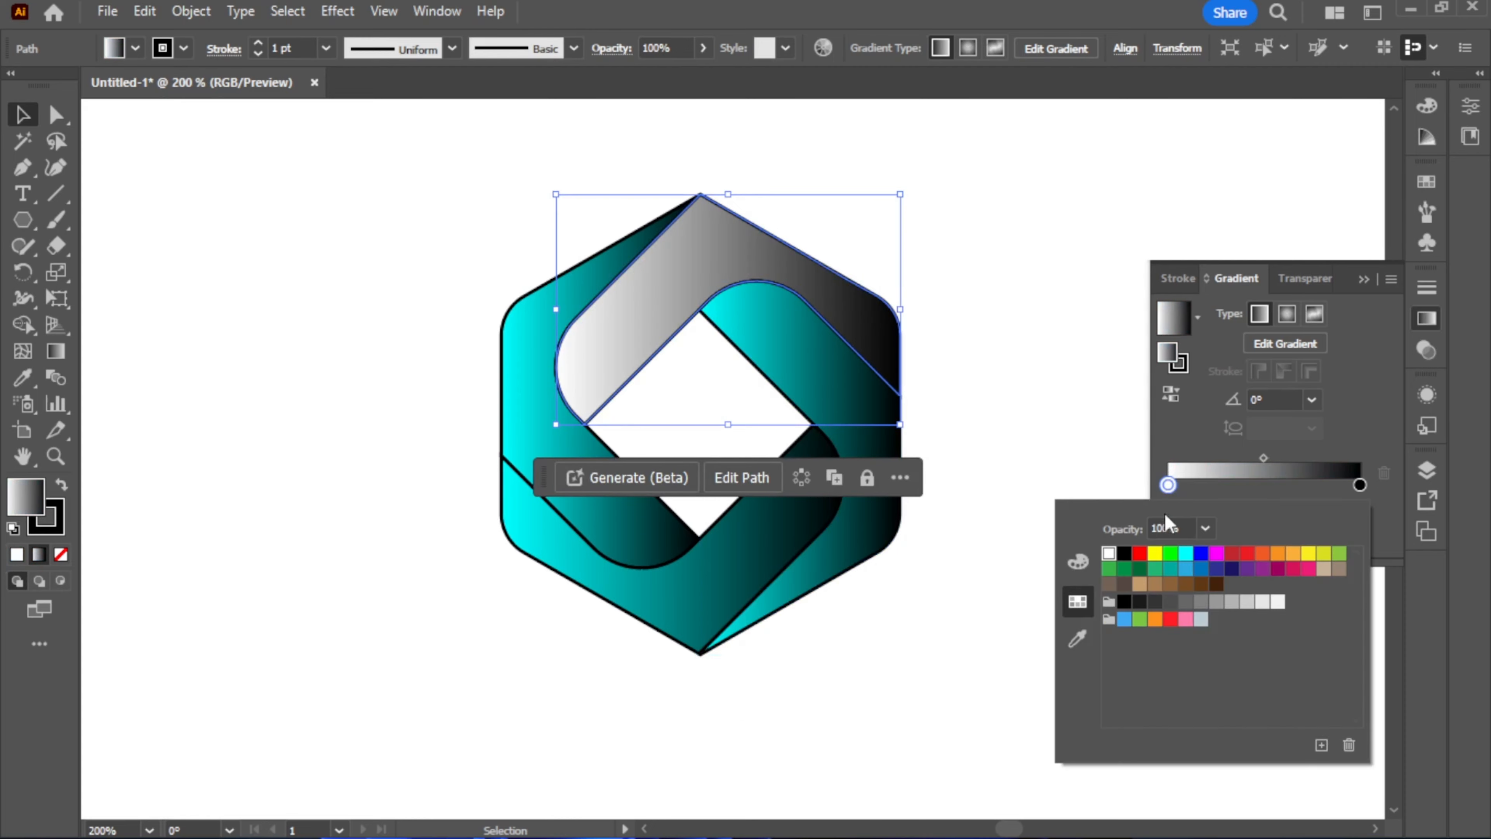
click(1185, 553)
click(1052, 375)
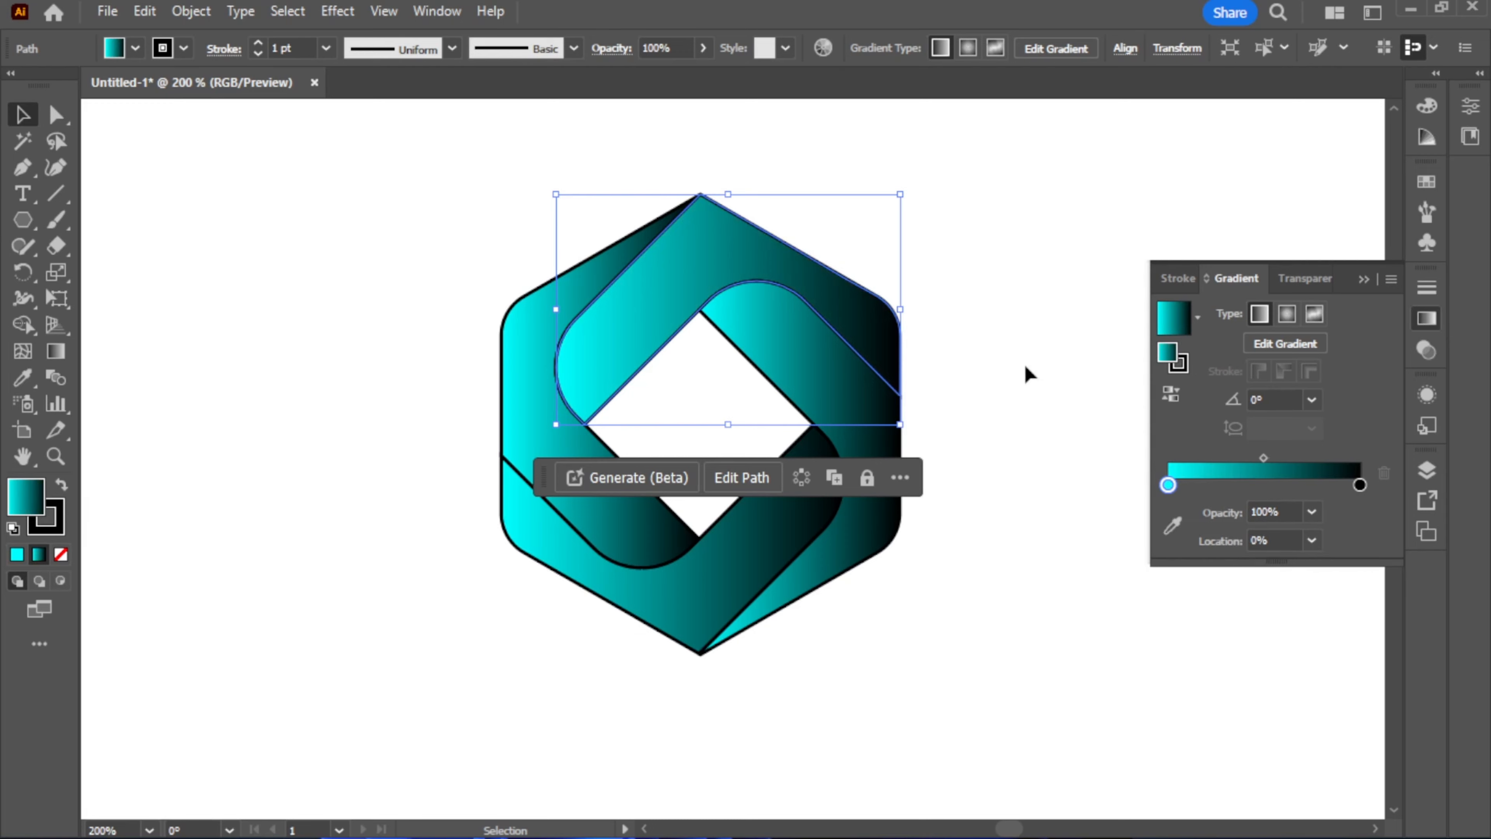
- Remove the stroke from all four bands of the hexagon, and deselect them
click(443, 370)
drag(415, 203, 998, 678)
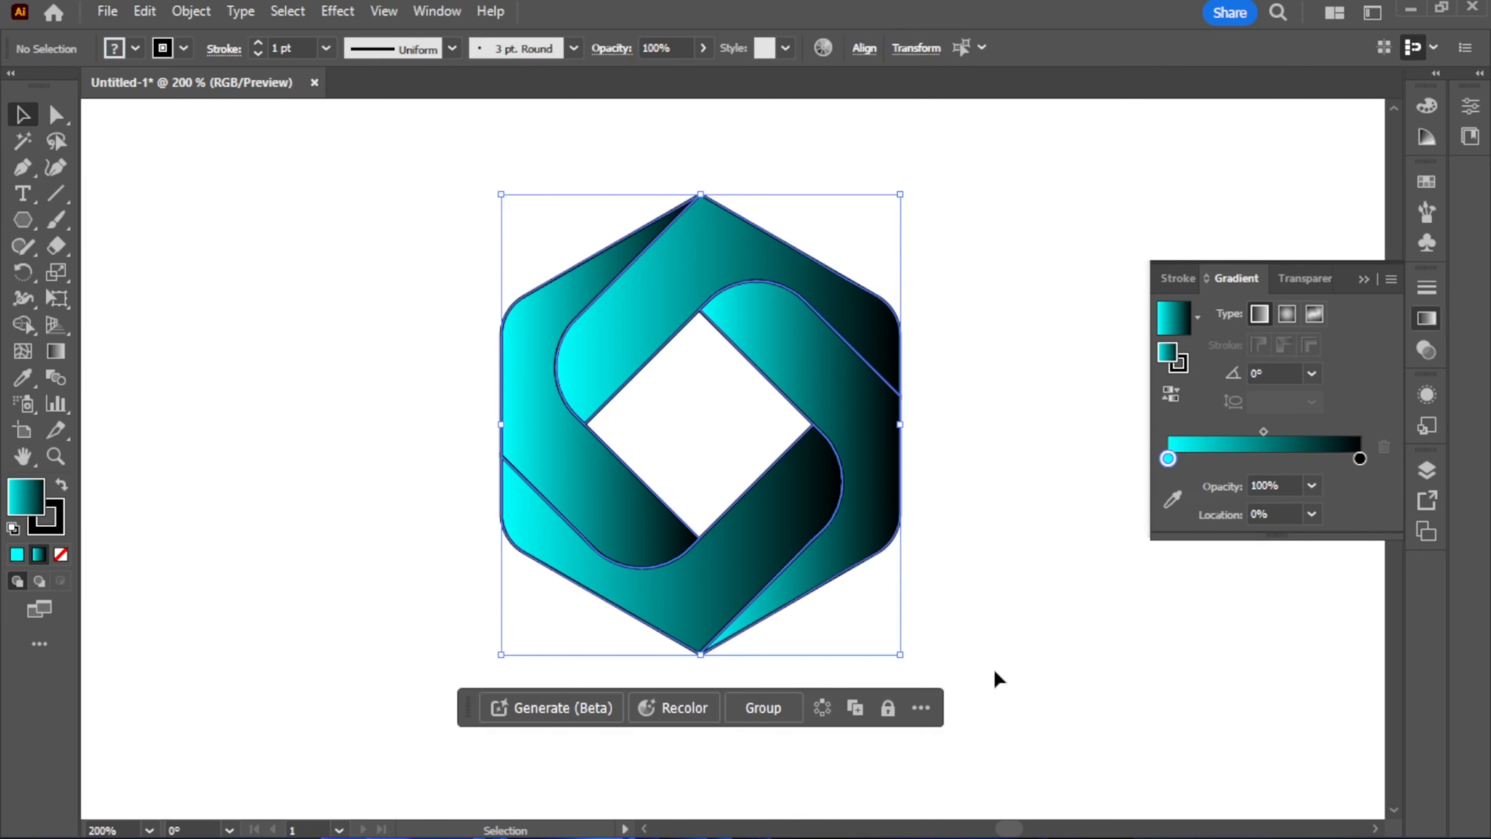
click(183, 48)
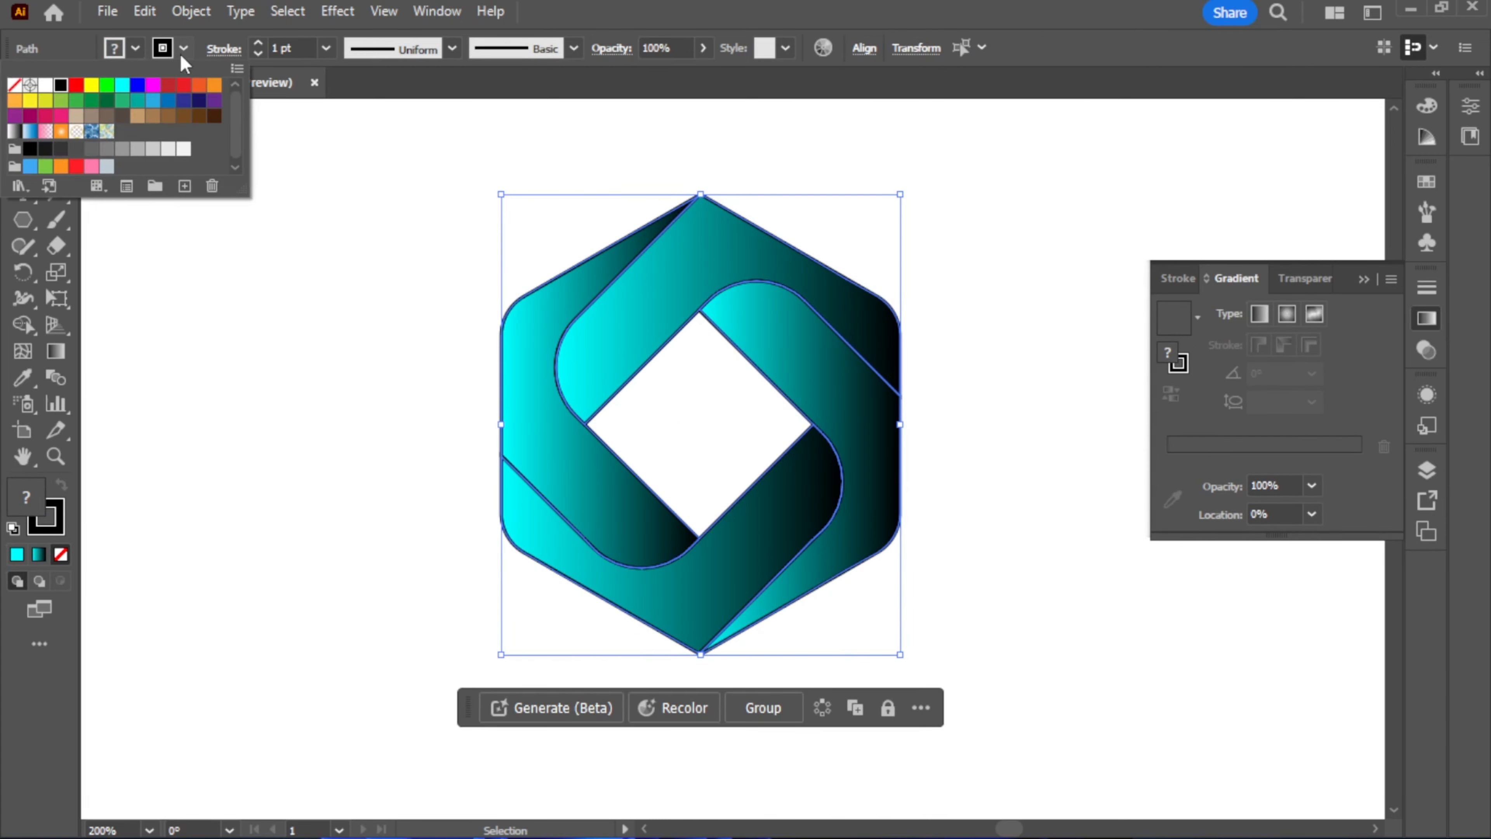
click(14, 85)
click(268, 350)
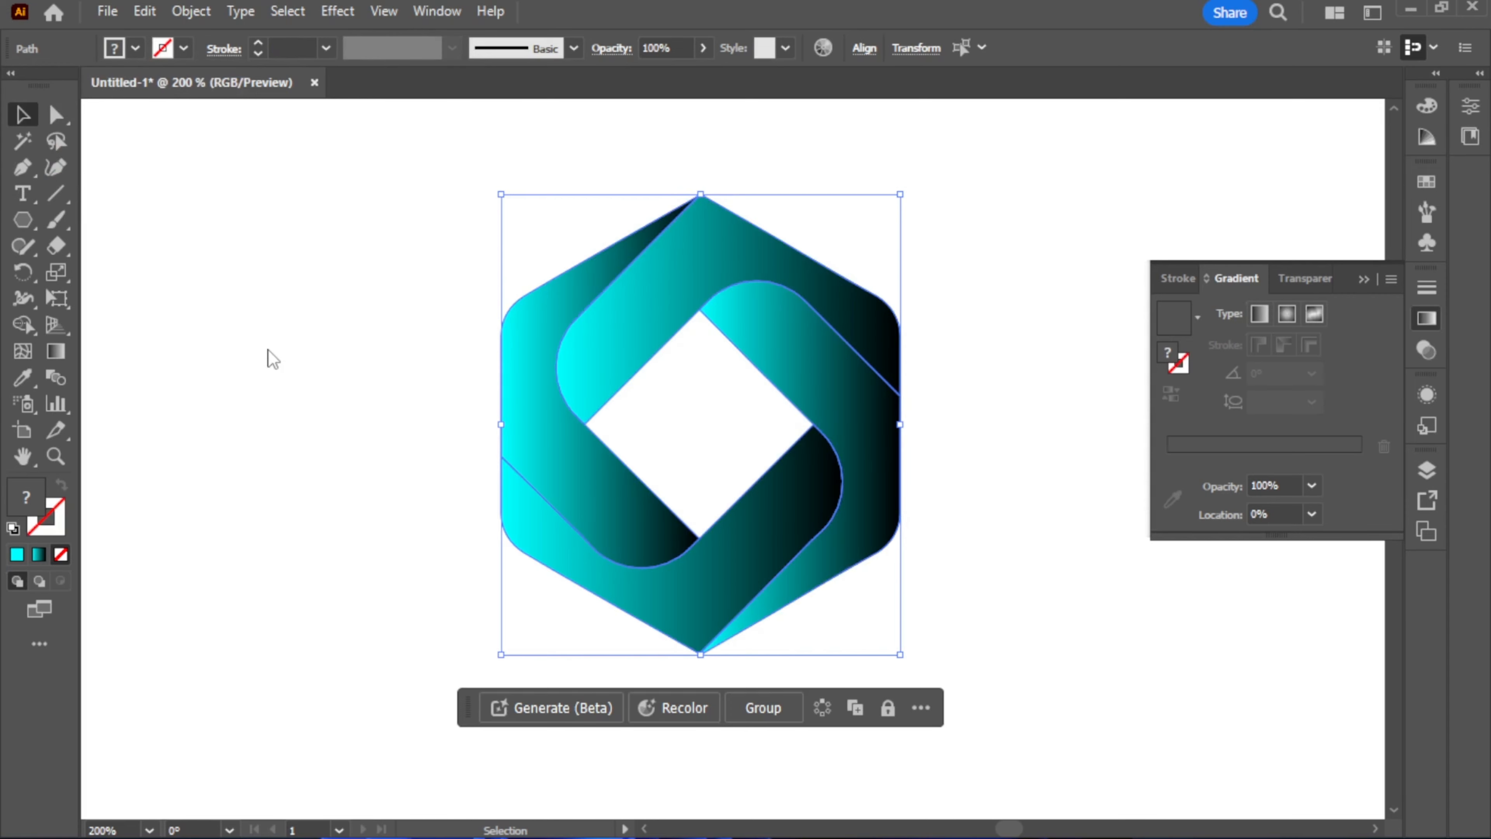
click(417, 422)
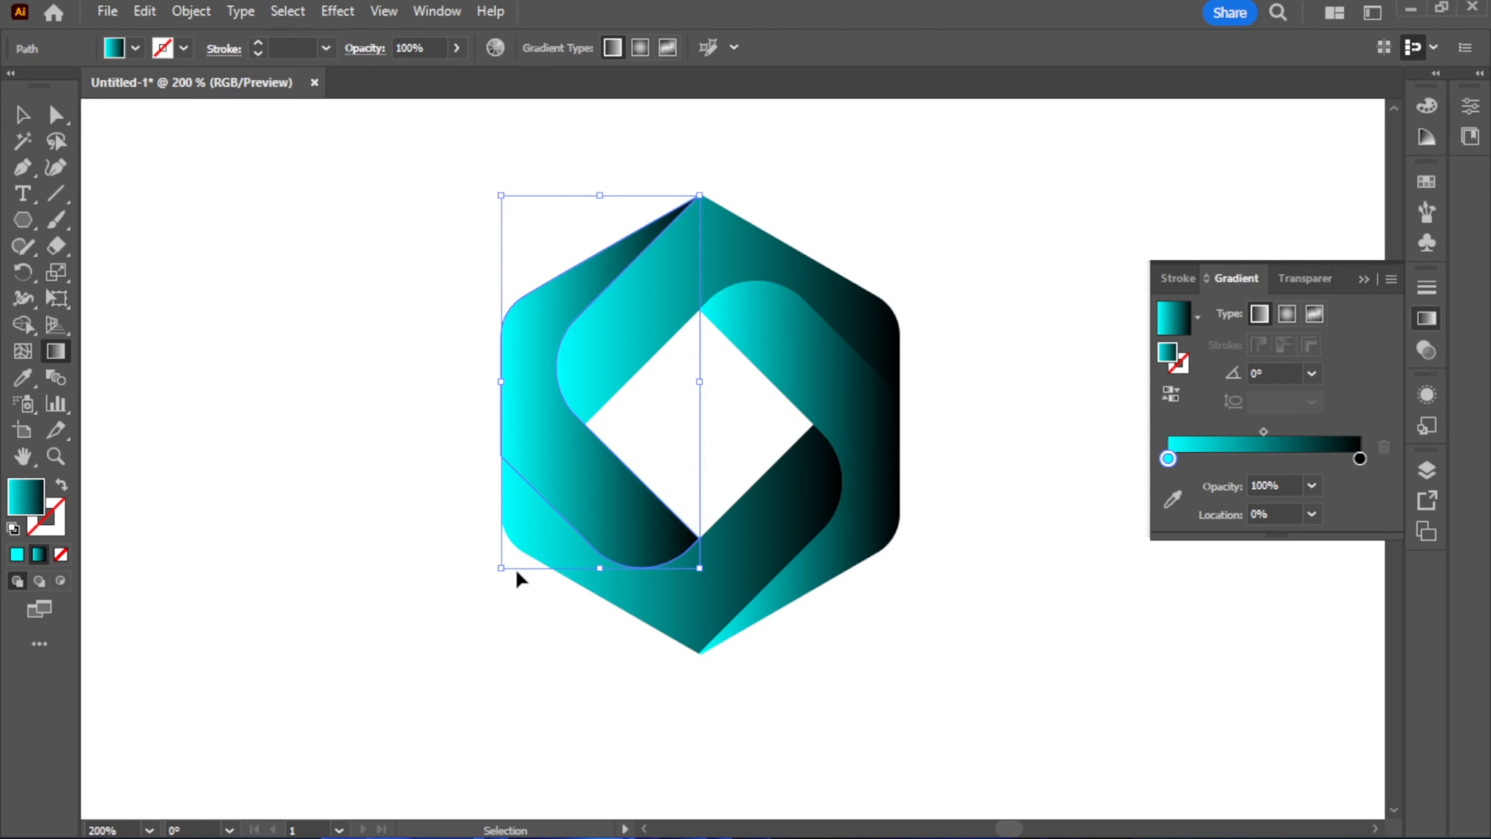
- Redraw the left band's gradient steeply downward at about -97° with the Gradient tool, from above the hexagon to below the band
key(g)
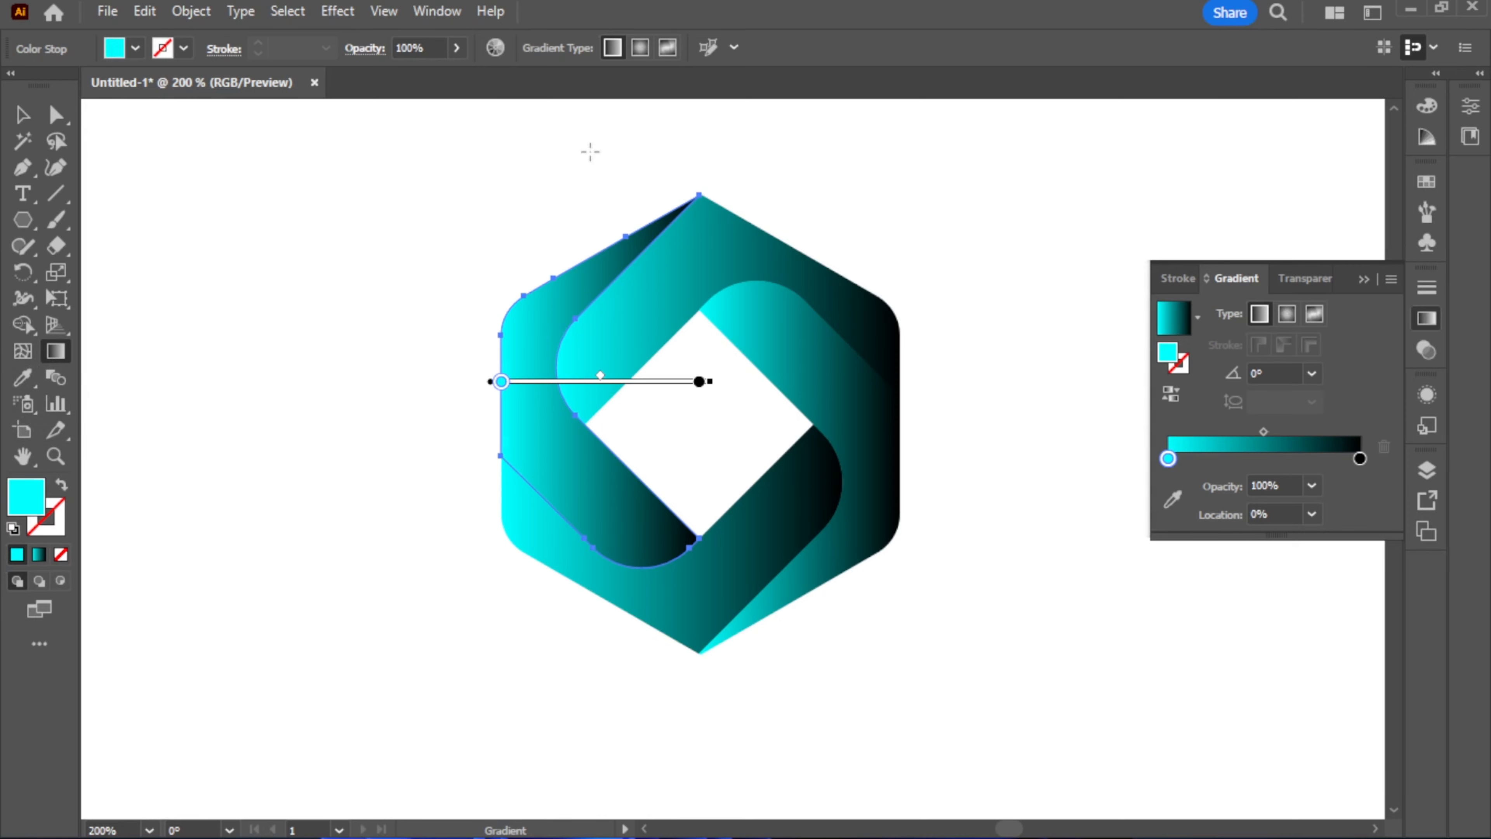
mouse_move(590, 152)
mouse_down()
mouse_move(524, 642)
mouse_move(528, 621)
mouse_up()
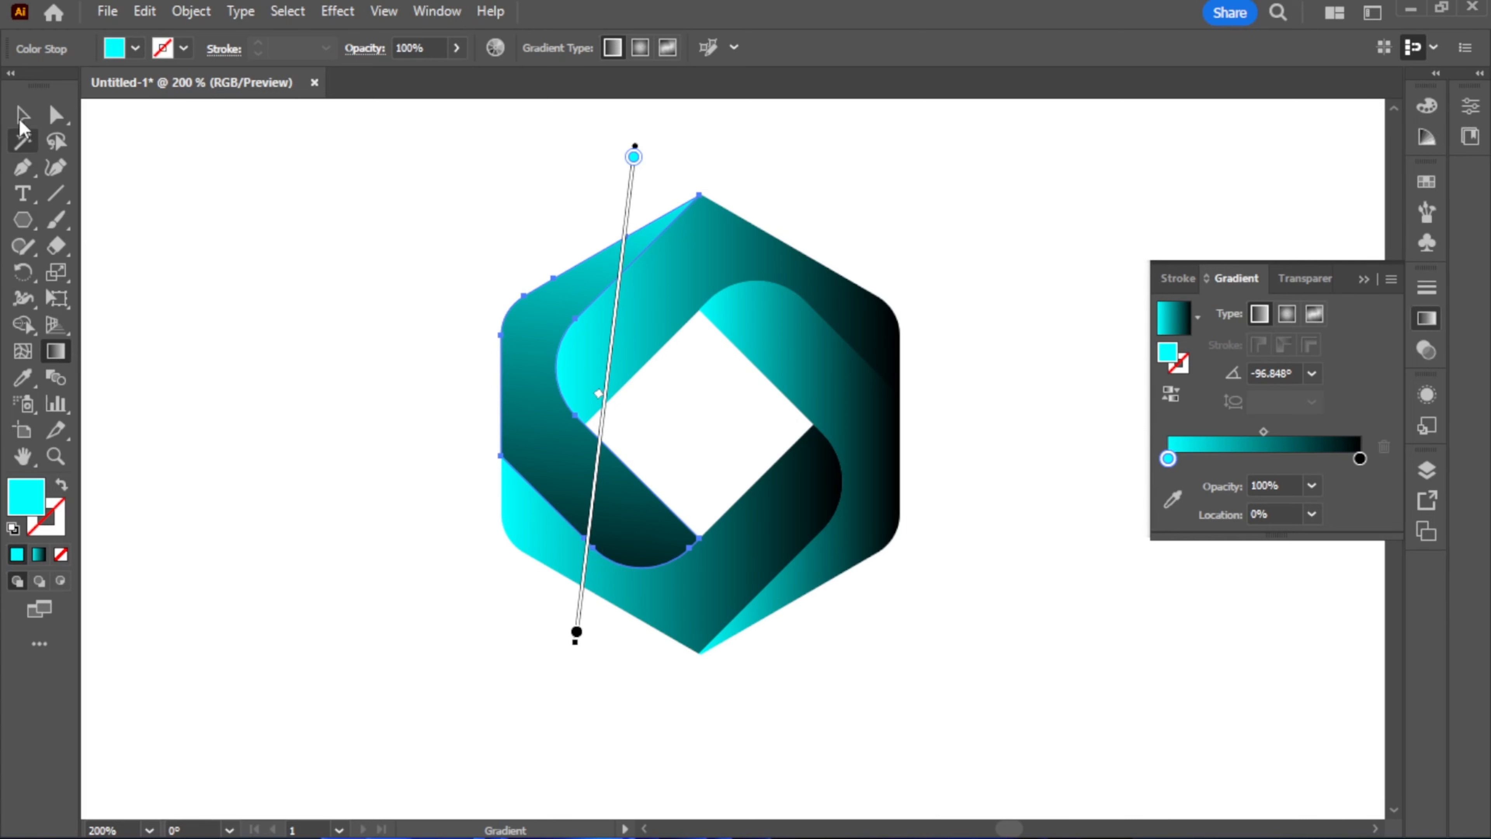
key(v)
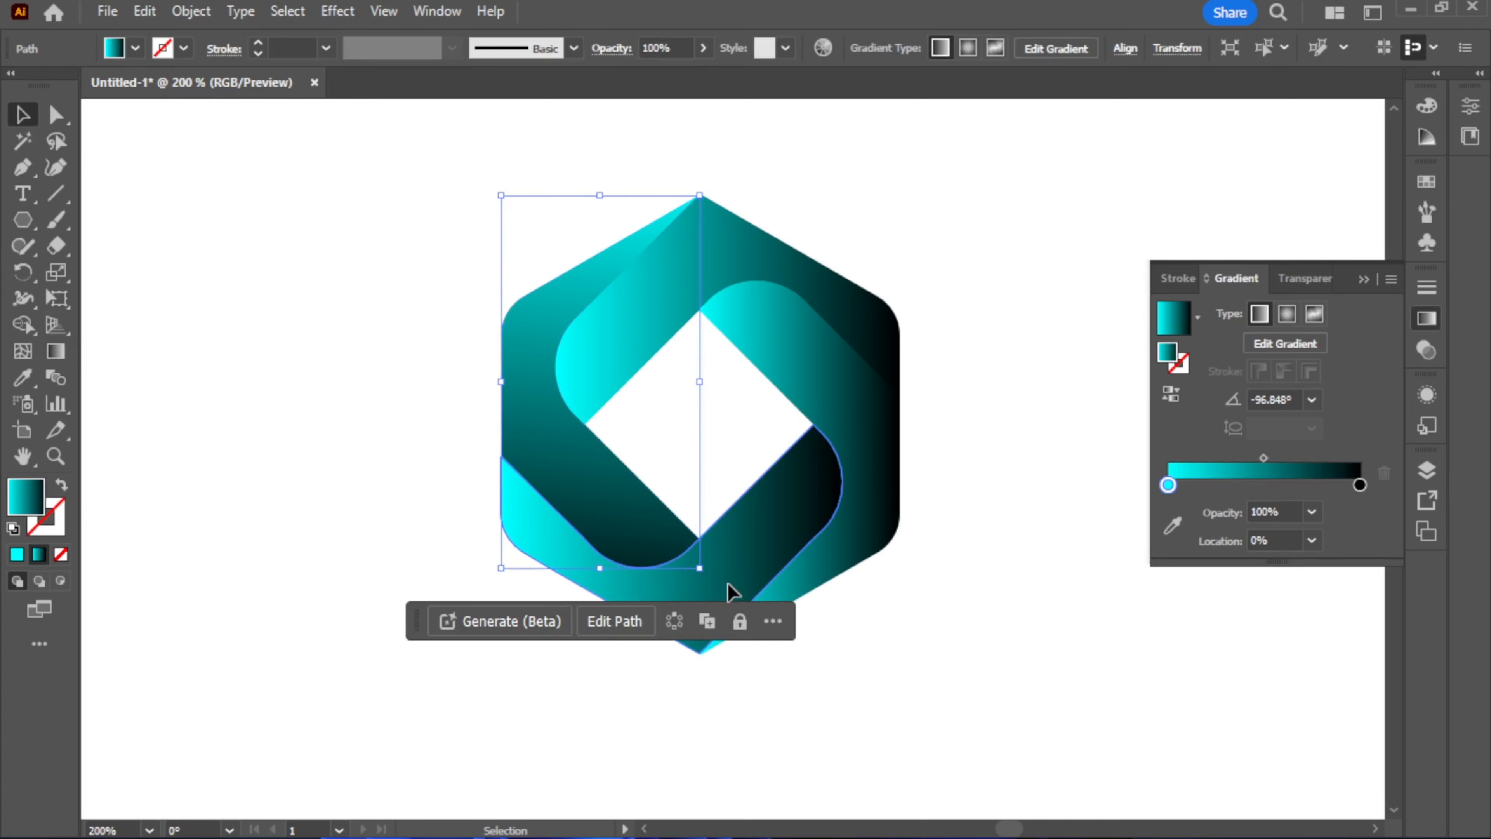
- Redraw the bottom band's gradient diagonally downward at about -37° with the Gradient tool, extending it beyond both sides of the band
click(728, 584)
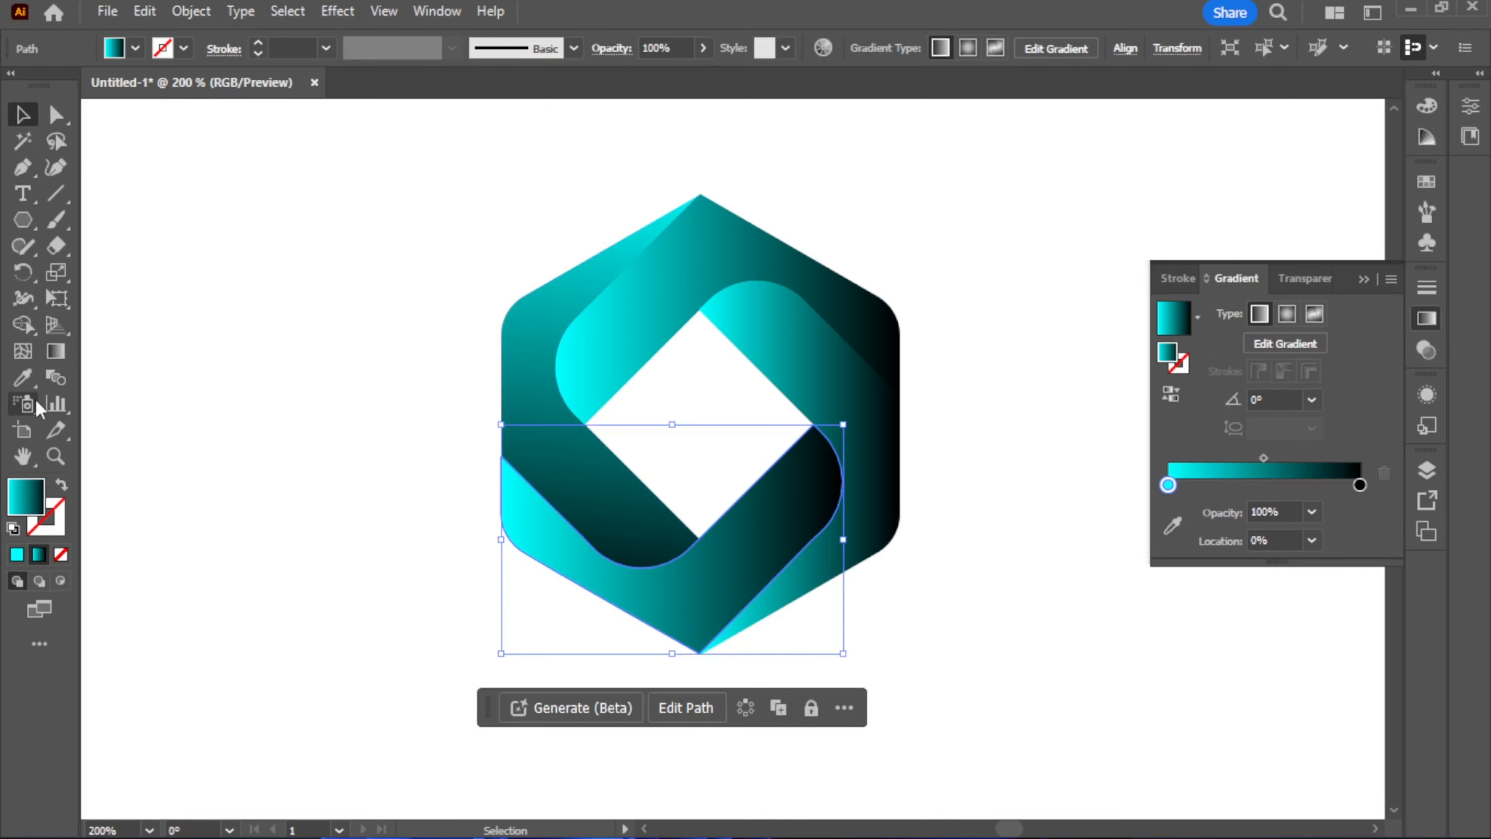
click(56, 350)
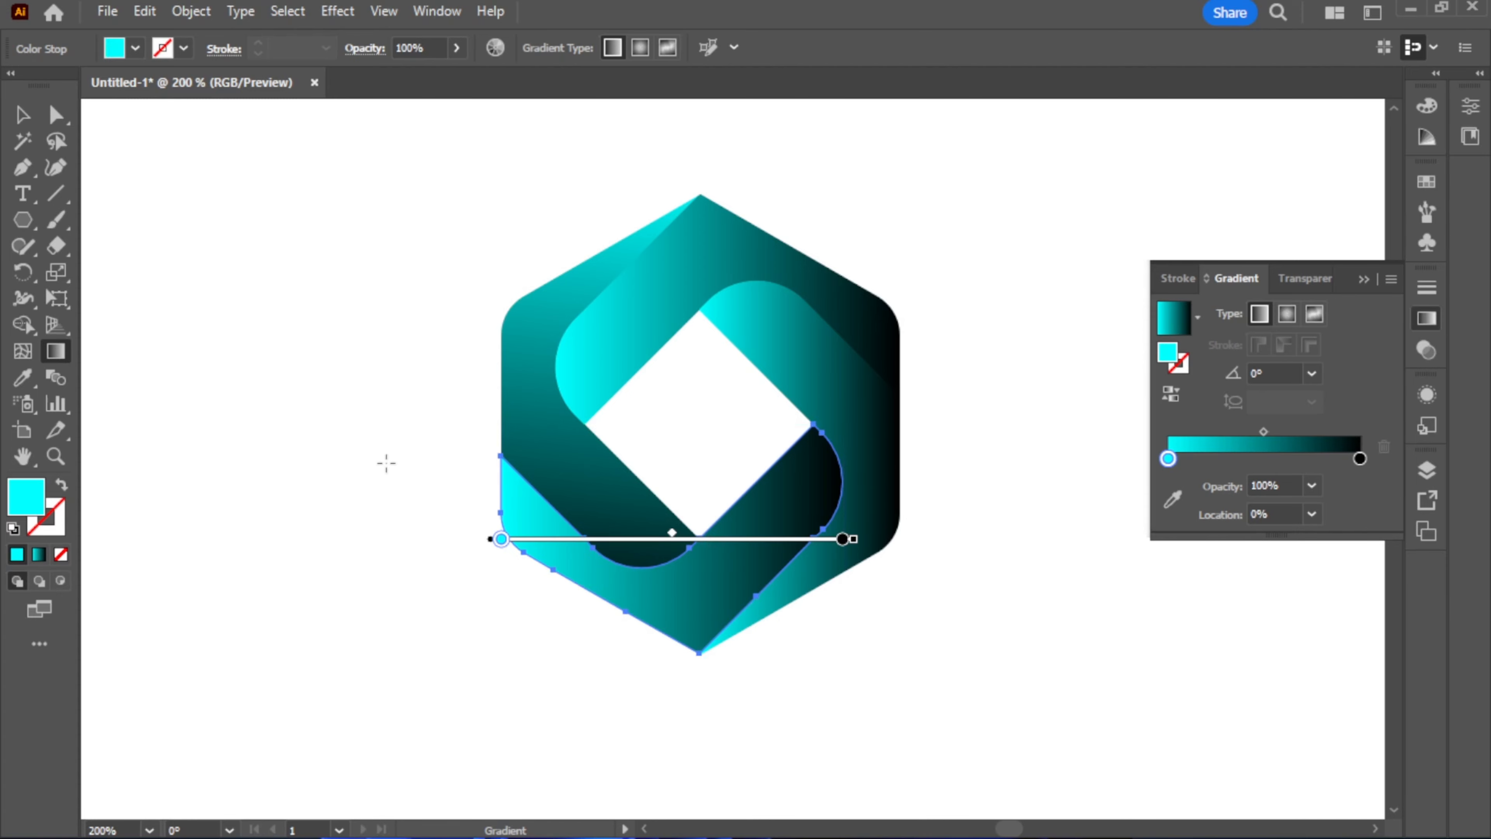
mouse_move(407, 382)
mouse_down()
mouse_move(523, 523)
mouse_move(719, 696)
mouse_move(847, 785)
mouse_move(900, 778)
mouse_move(917, 758)
mouse_up()
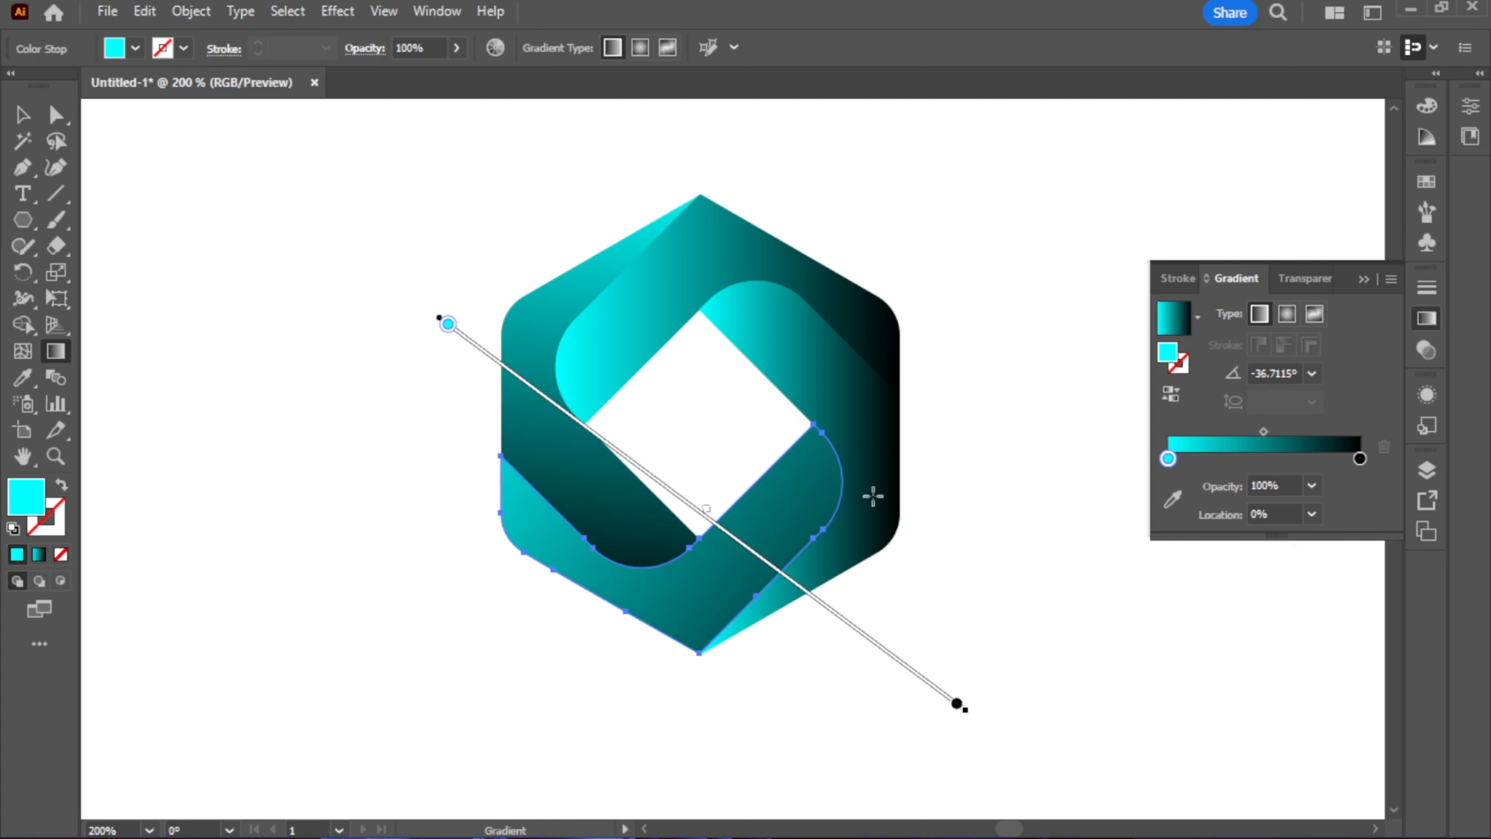
click(23, 116)
- Redraw the right band's gradient downward at about -82° with the Gradient tool, and reverse its colours so it starts black
click(806, 392)
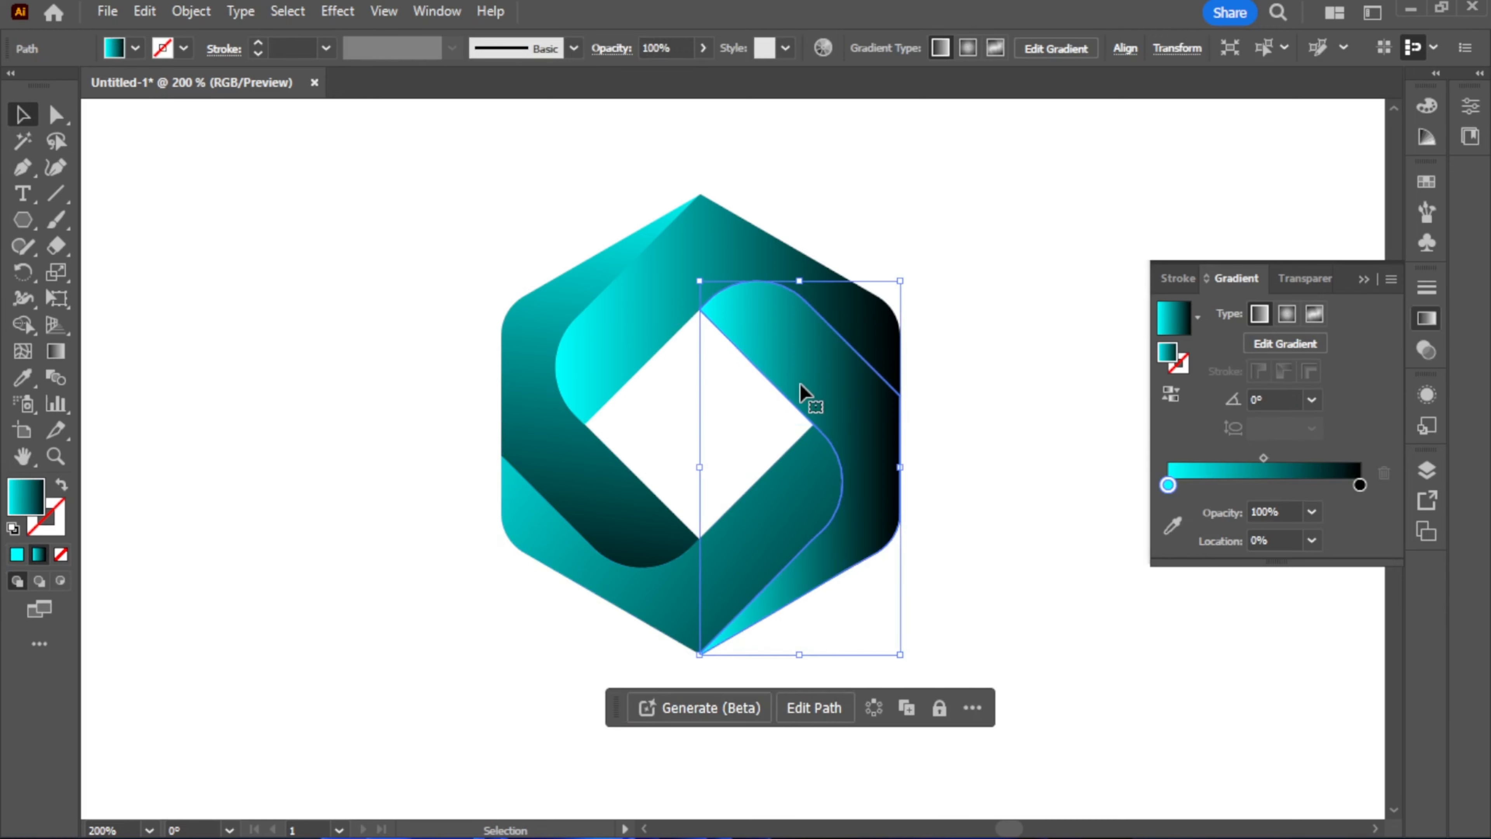
click(57, 355)
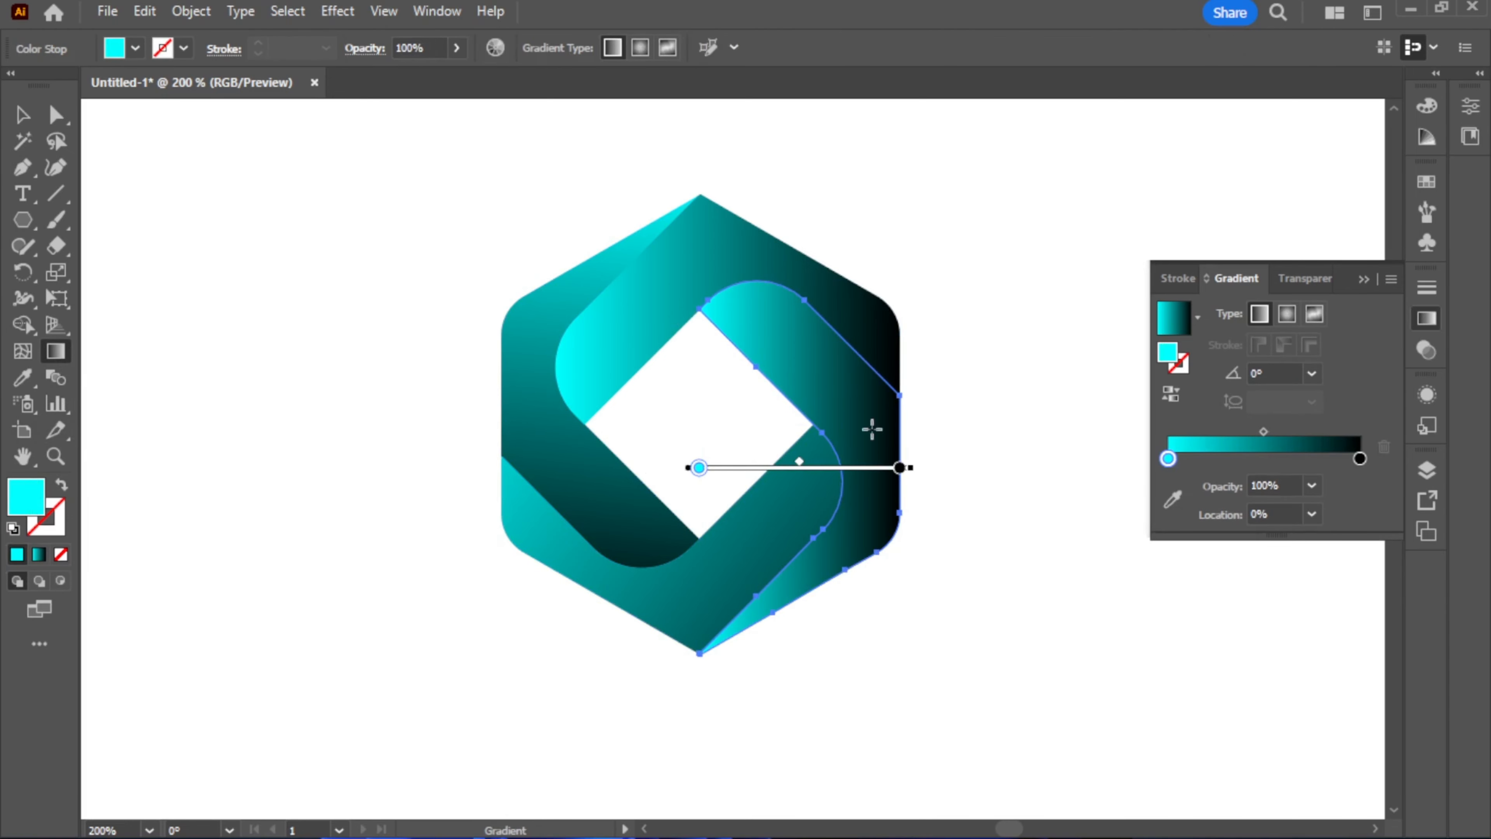
drag(825, 165, 912, 758)
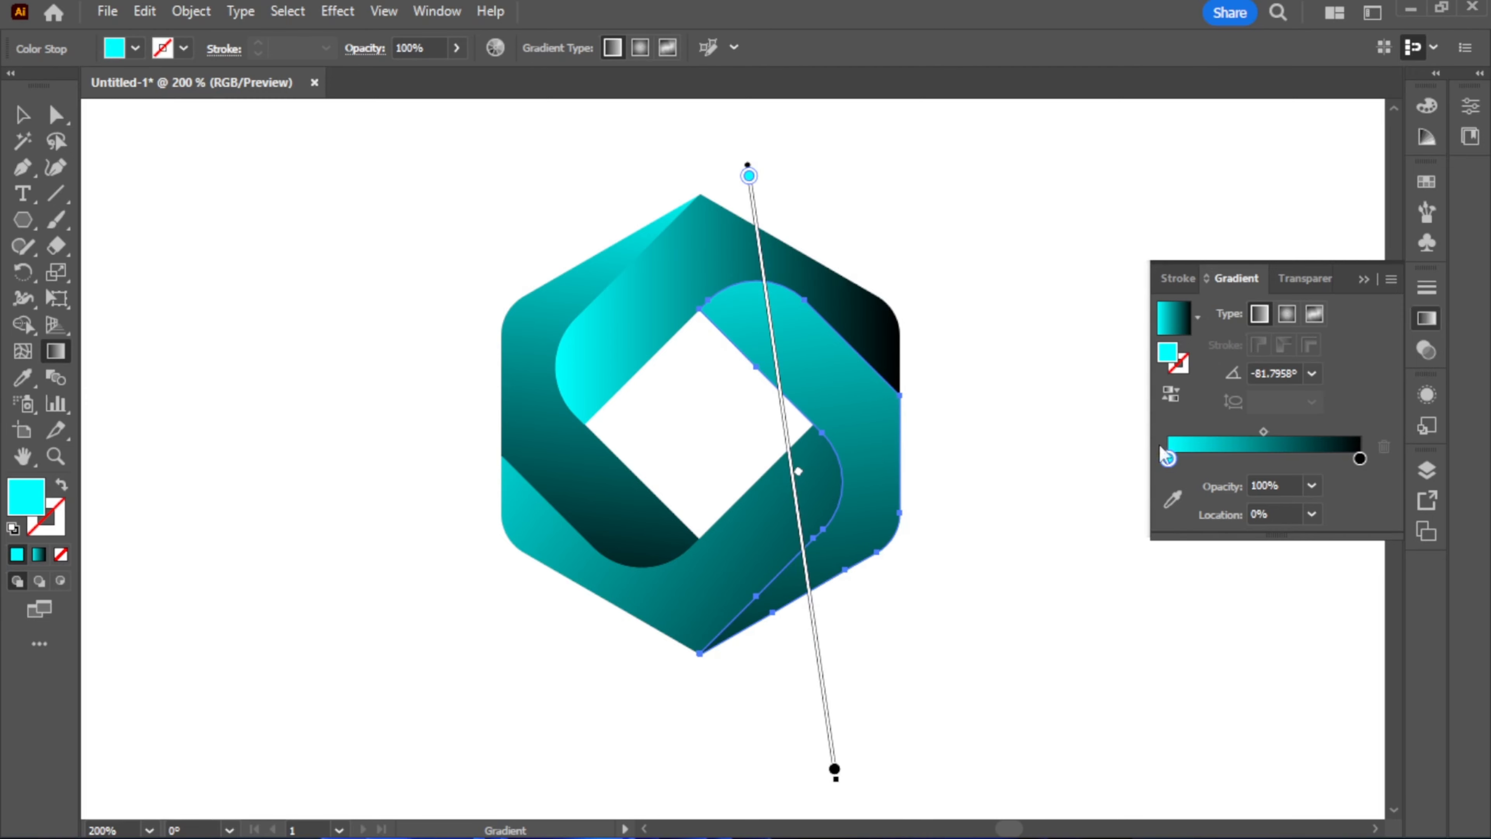
click(1159, 397)
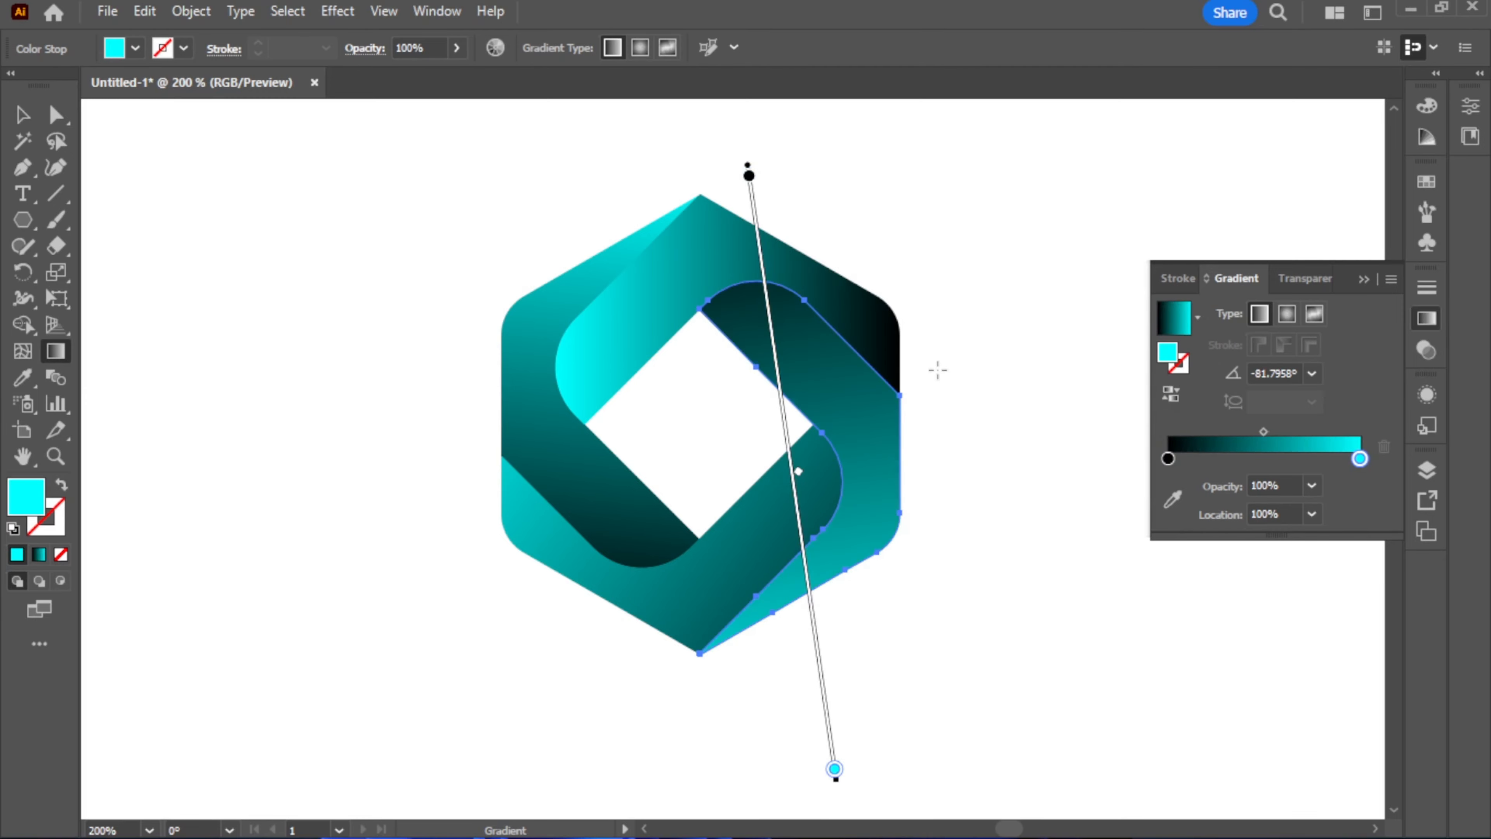
key(v)
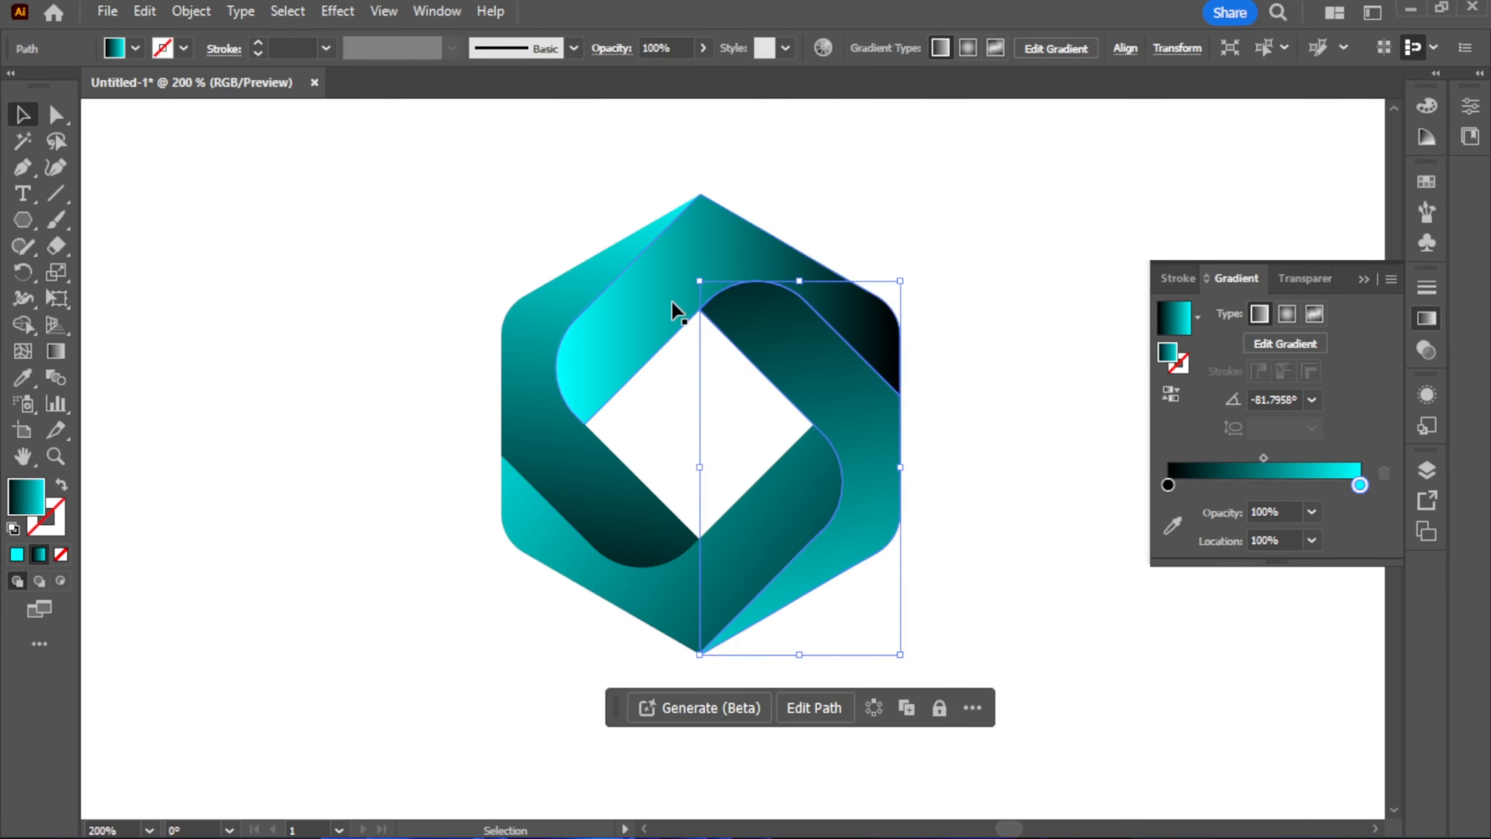
- Reverse the top band's gradient so it runs from black to cyan, and redraw it across the hexagon at about 6.5°
click(651, 304)
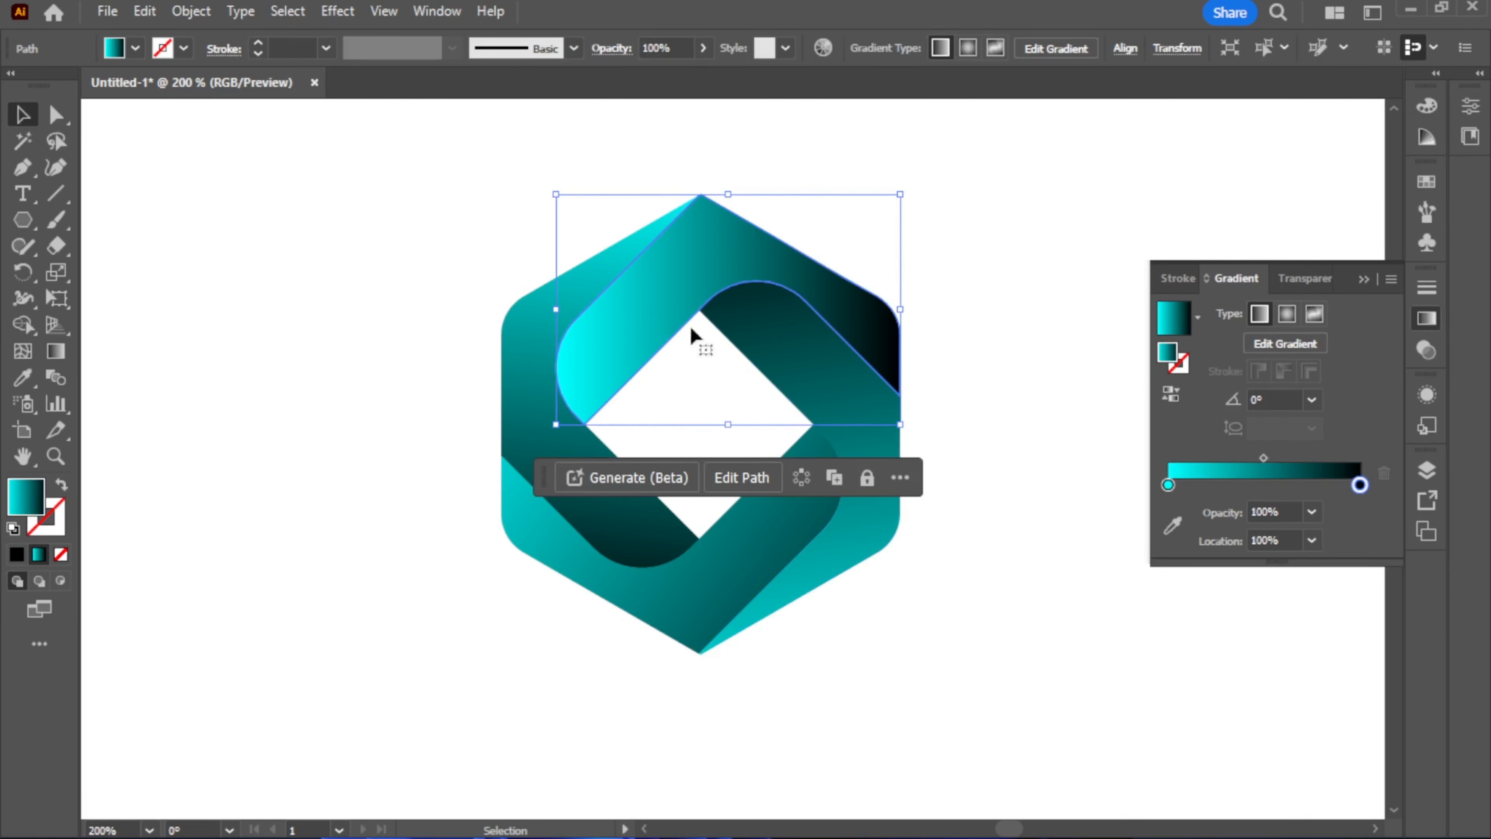
click(1172, 392)
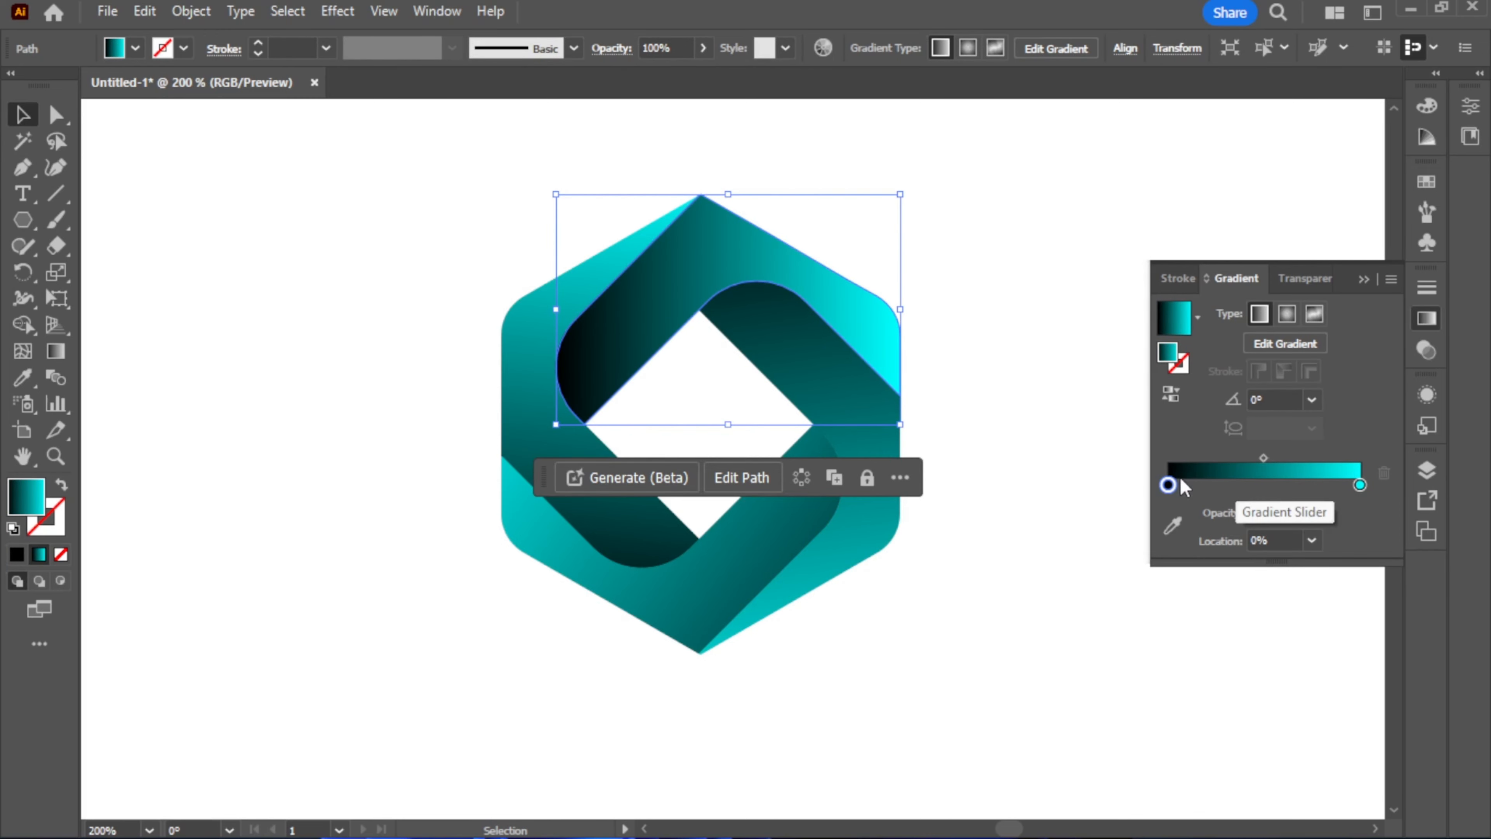
drag(1172, 486, 1175, 487)
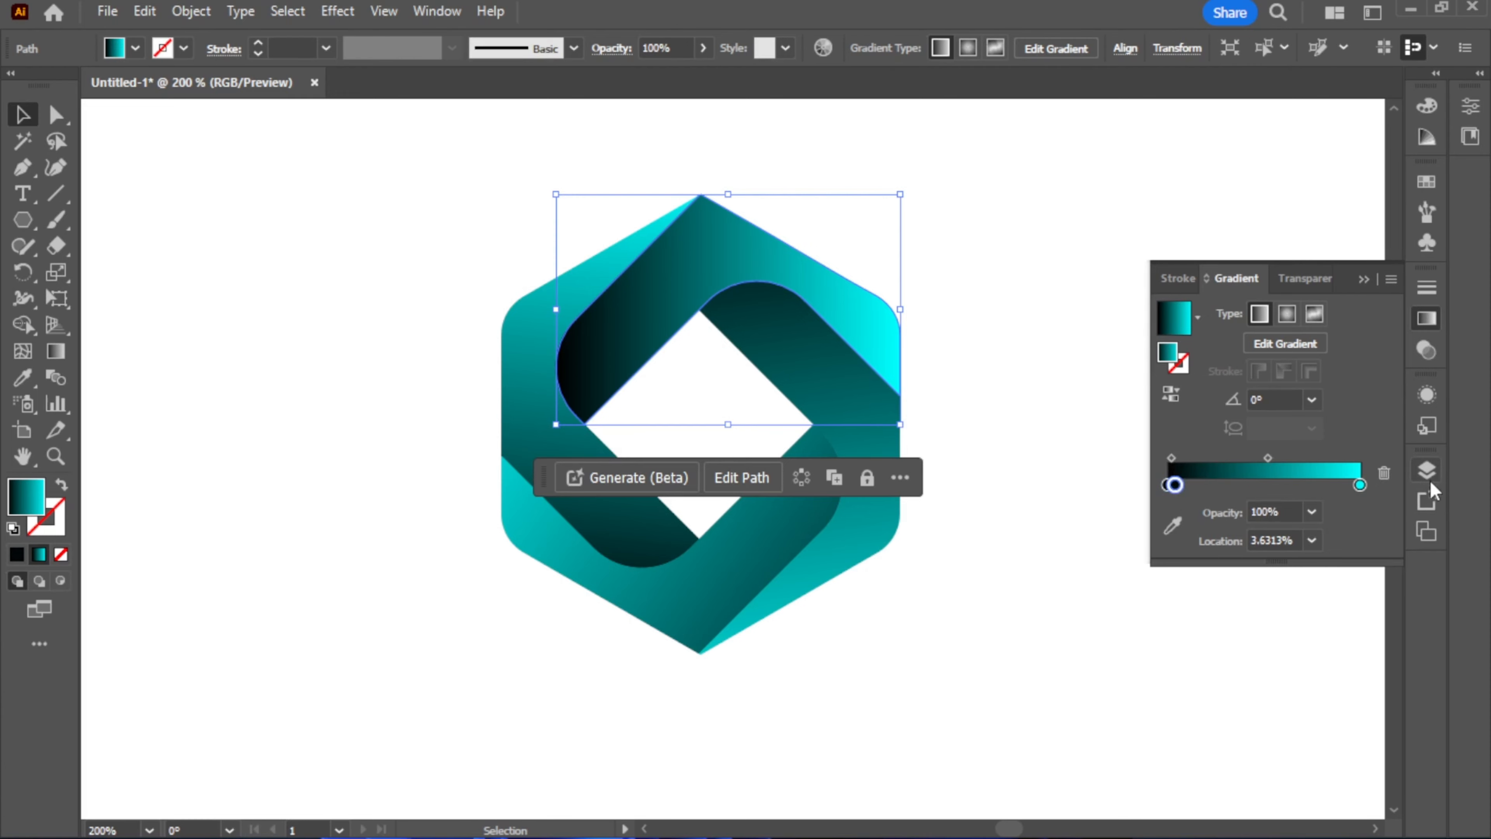
click(1384, 474)
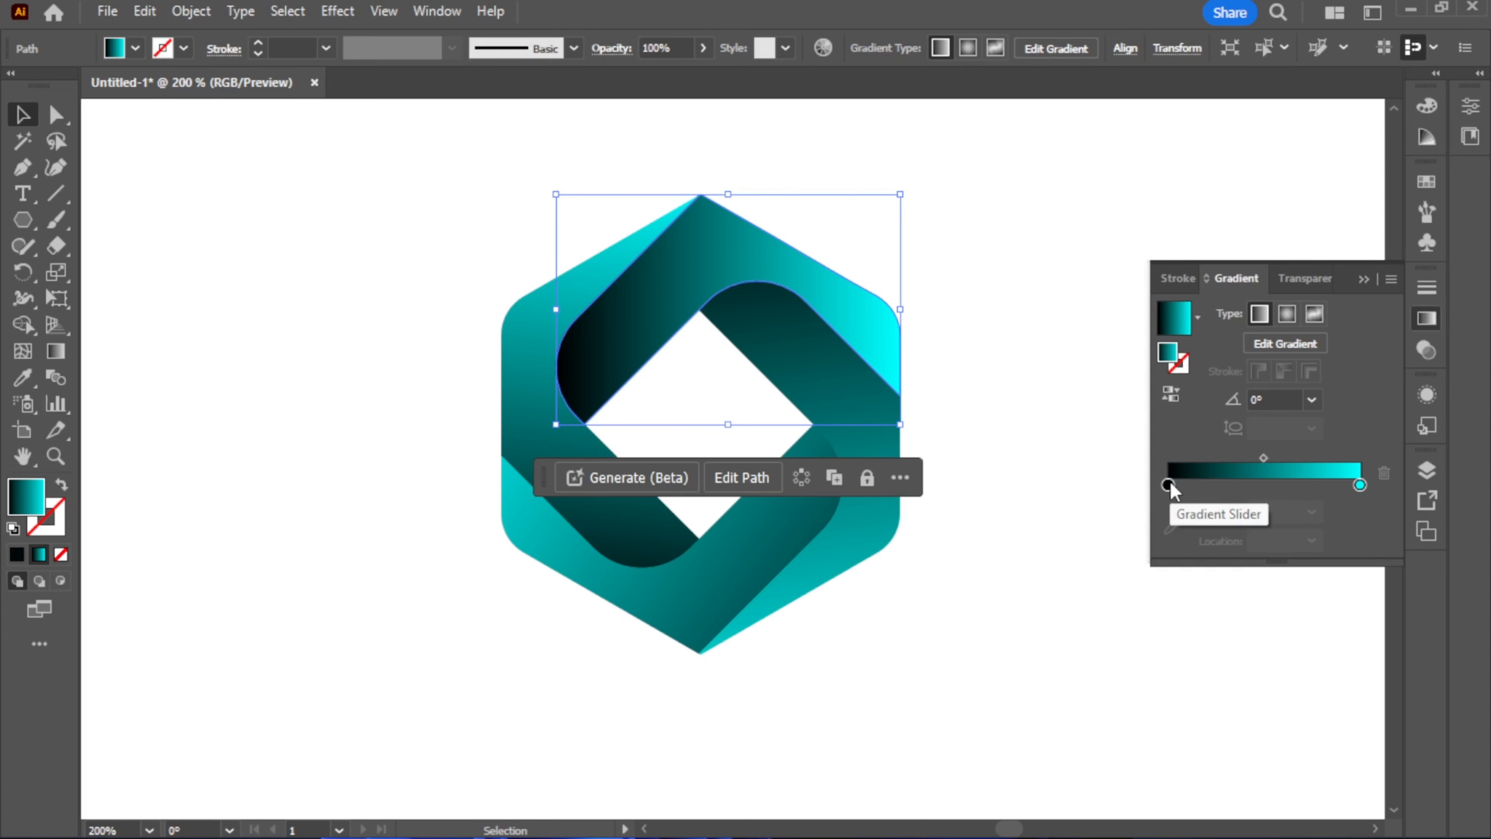
click(58, 351)
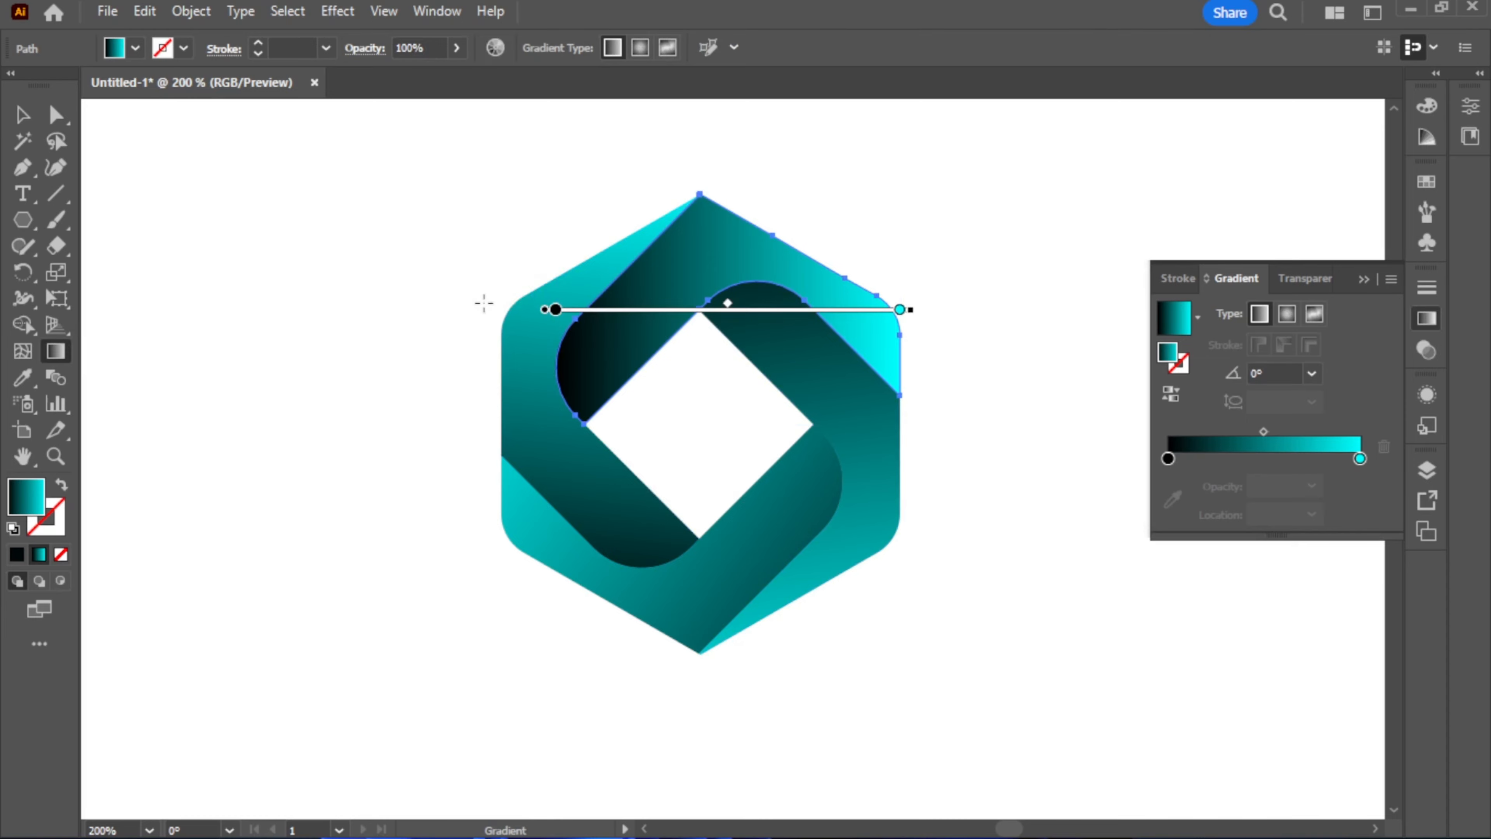
mouse_move(414, 306)
mouse_down()
mouse_move(656, 317)
mouse_move(959, 283)
mouse_move(1072, 234)
mouse_up()
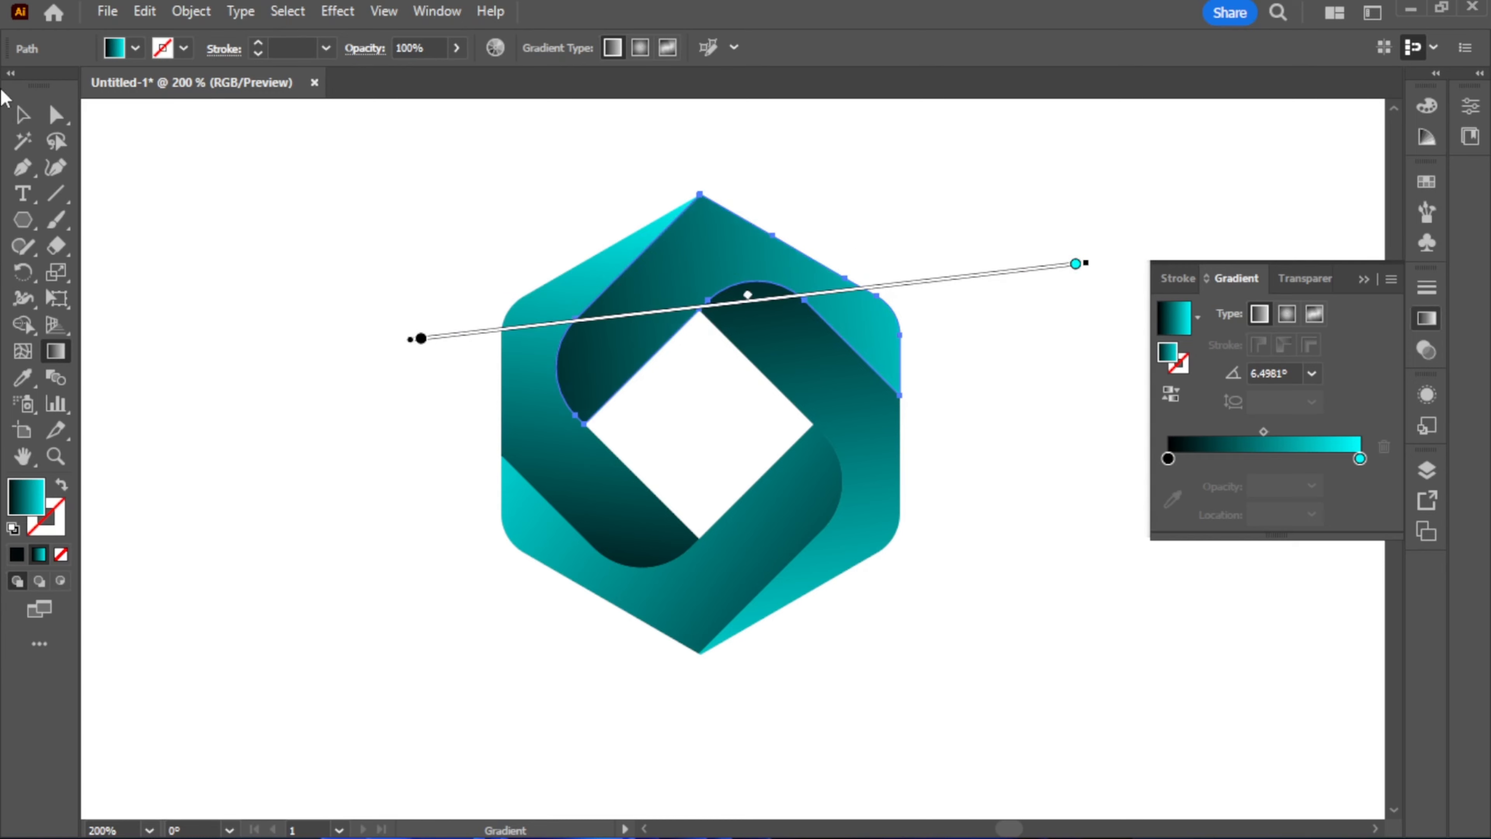
- Redraw the top band's gradient across the hexagon at about -5° and move its cyan stop to about 64%
click(22, 114)
click(955, 409)
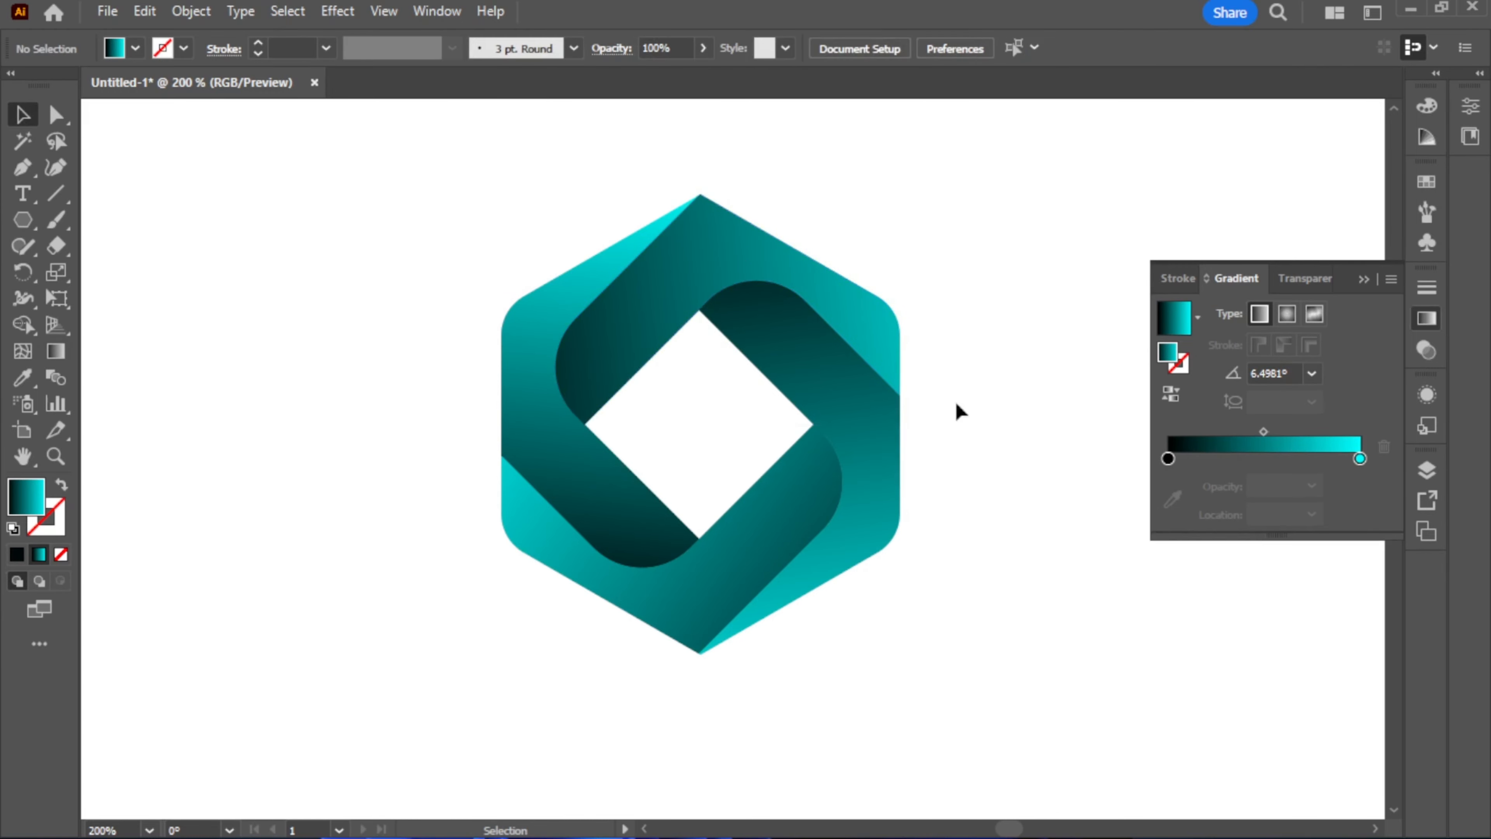
click(676, 305)
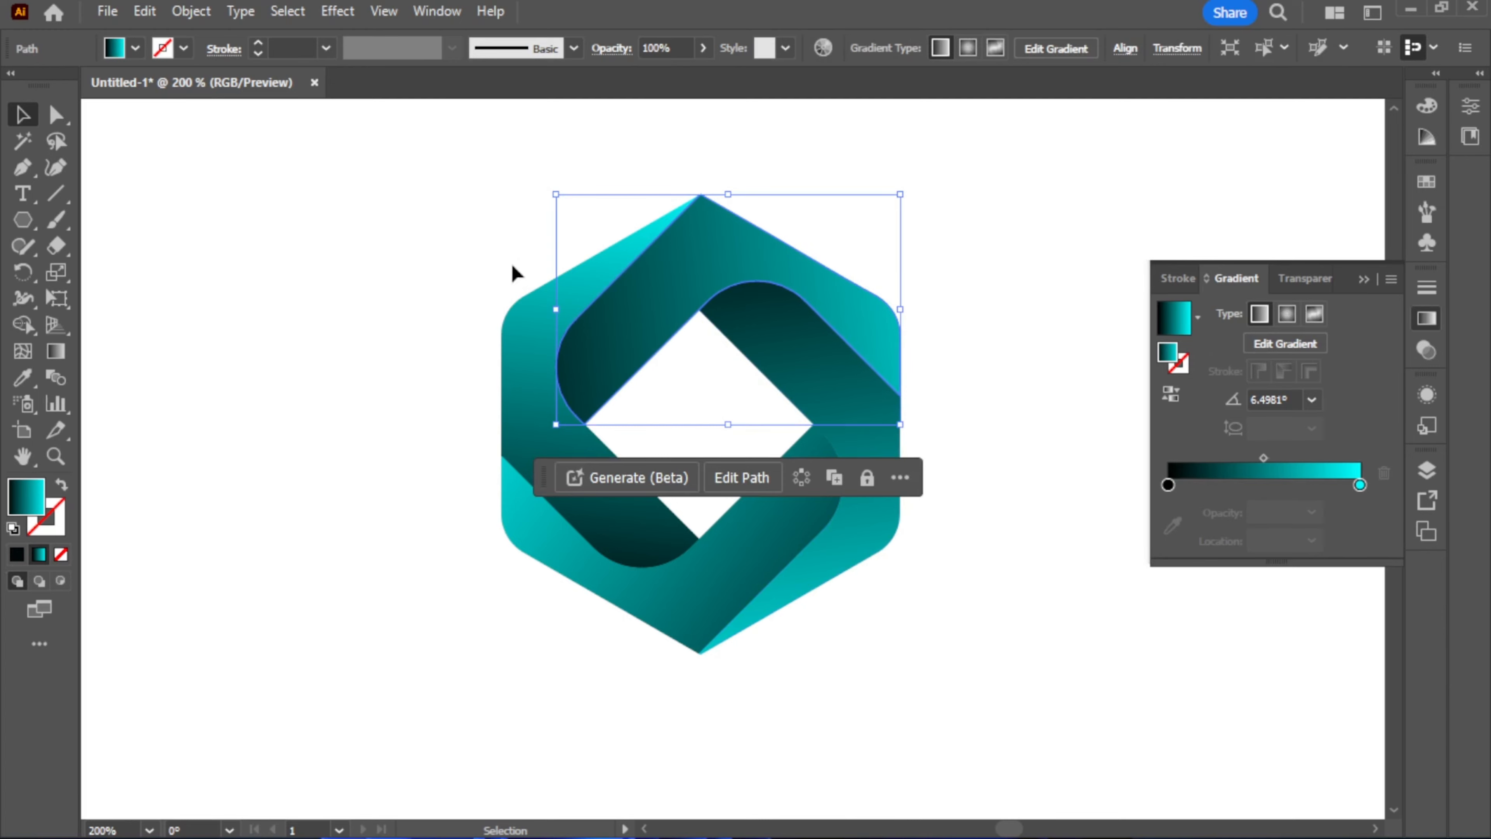
click(56, 351)
mouse_move(417, 261)
mouse_down()
mouse_move(616, 306)
mouse_move(899, 307)
mouse_move(832, 293)
mouse_move(988, 310)
mouse_up()
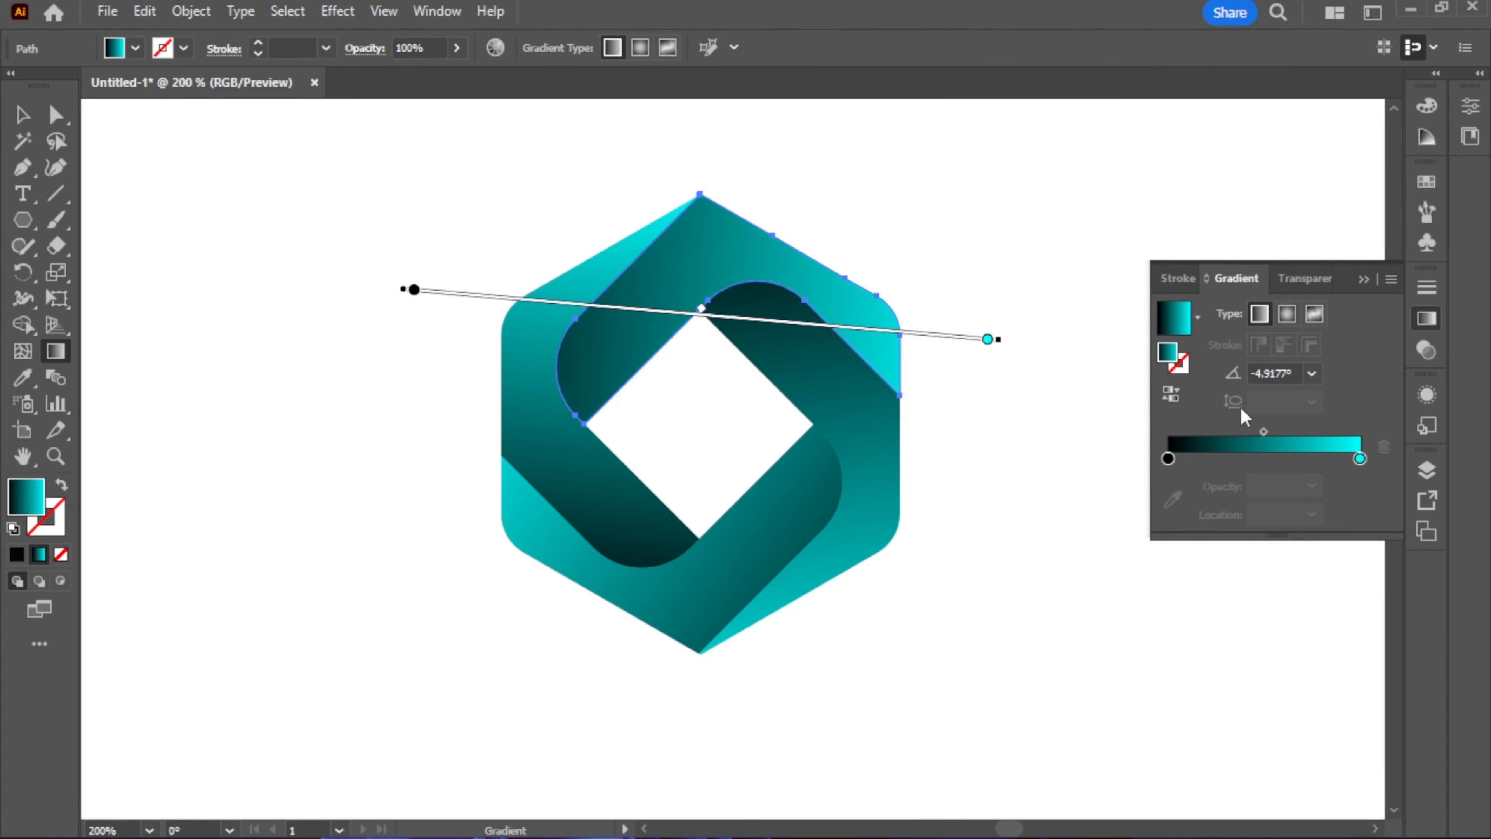
drag(1360, 458, 1291, 459)
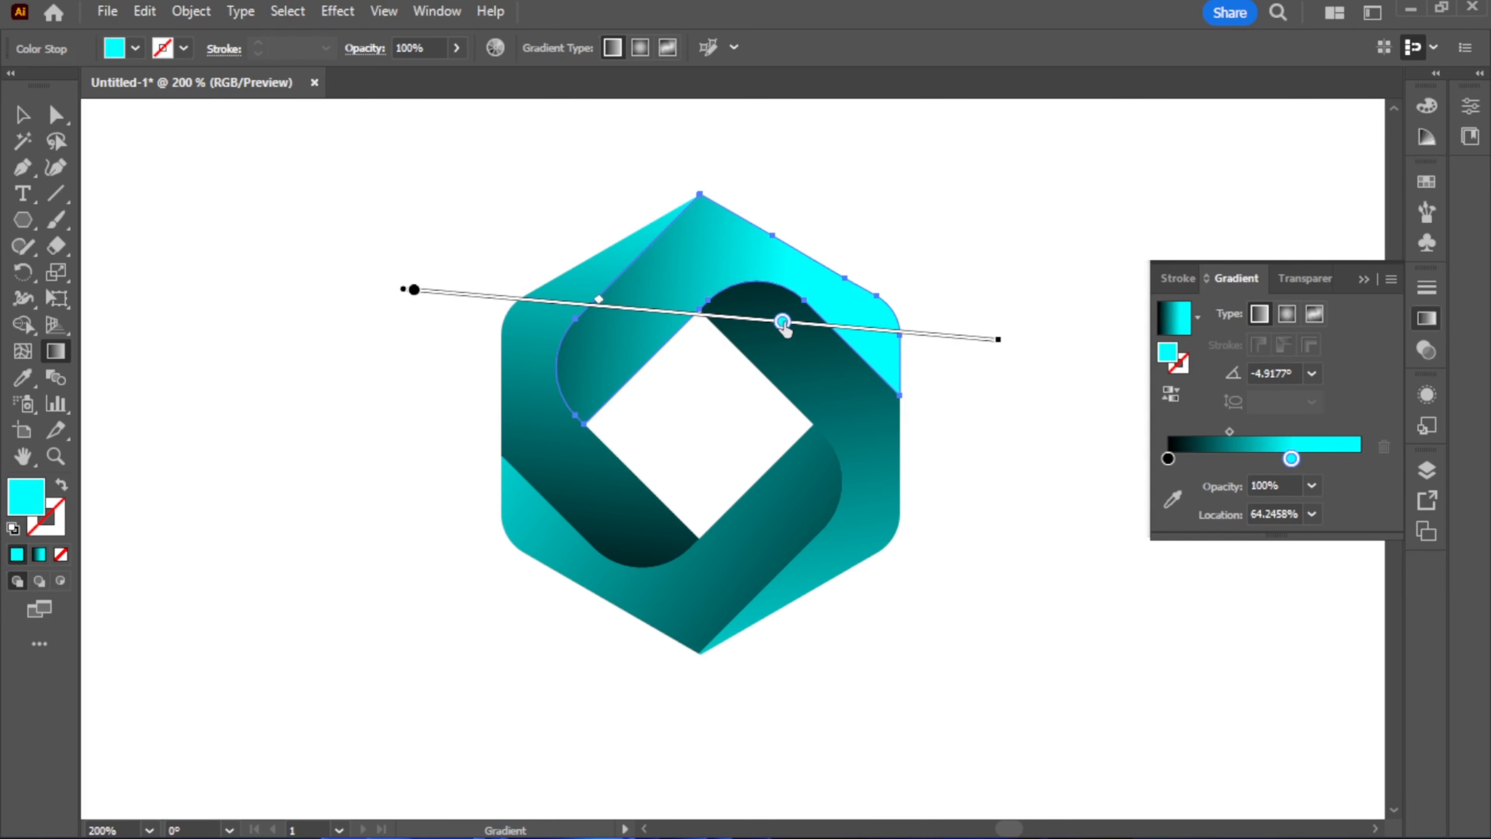
- Move the cyan gradient stop to about 28% on the left band and about 22% on the bottom band
key(v)
click(537, 435)
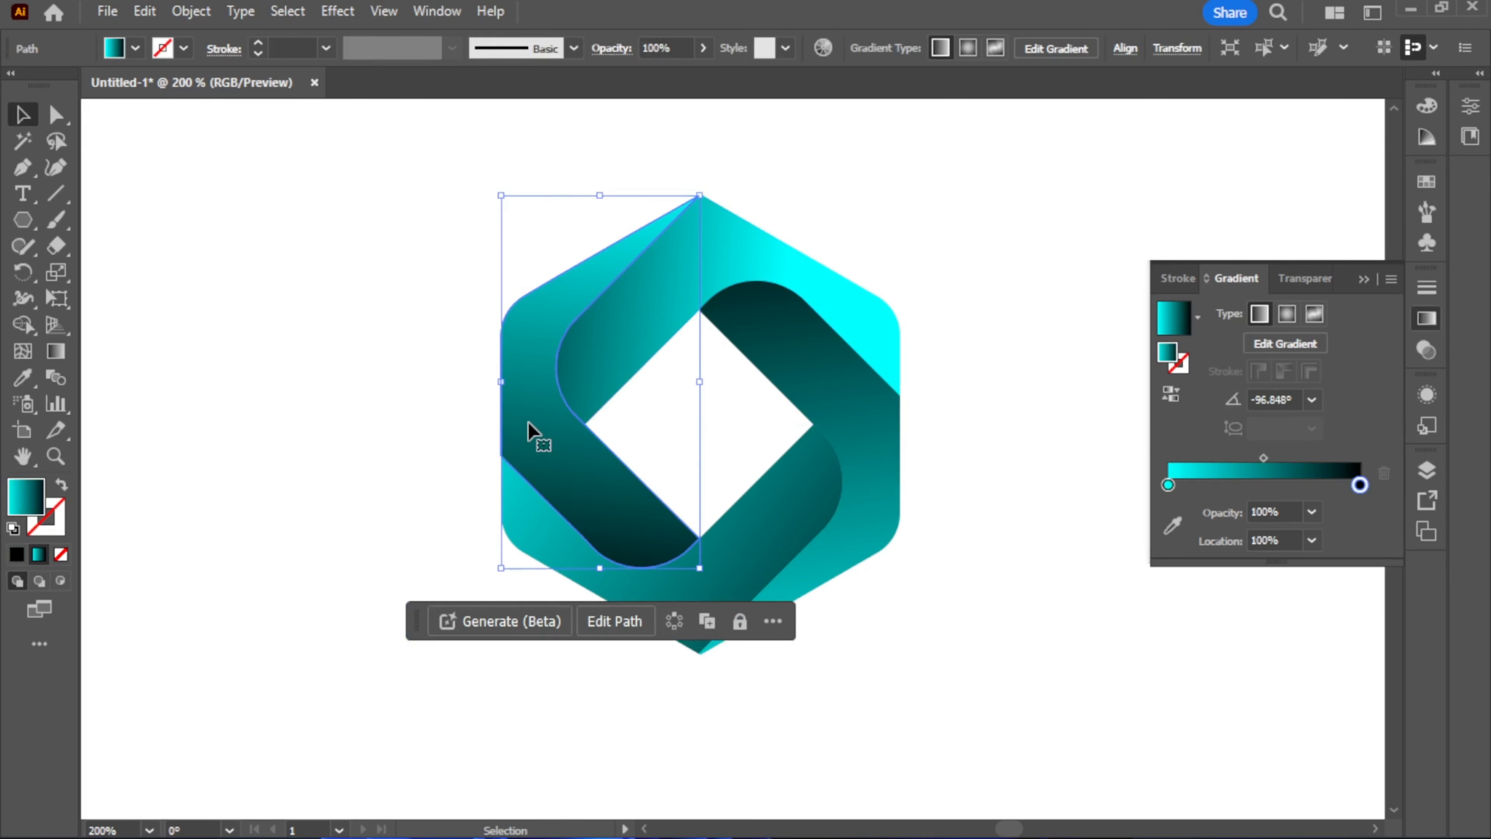
drag(1168, 485, 1224, 485)
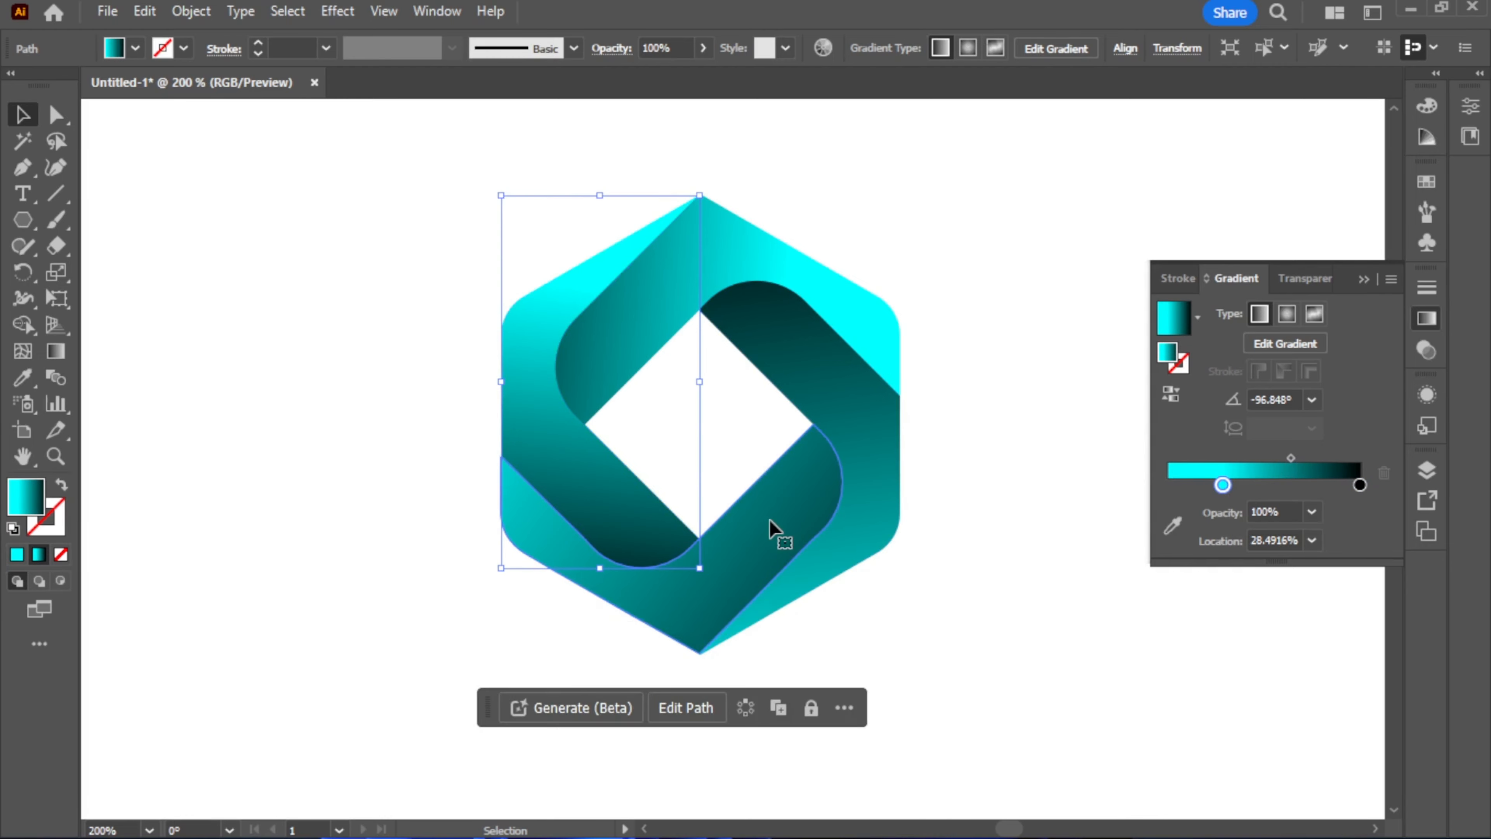
click(776, 533)
drag(1168, 485, 1200, 484)
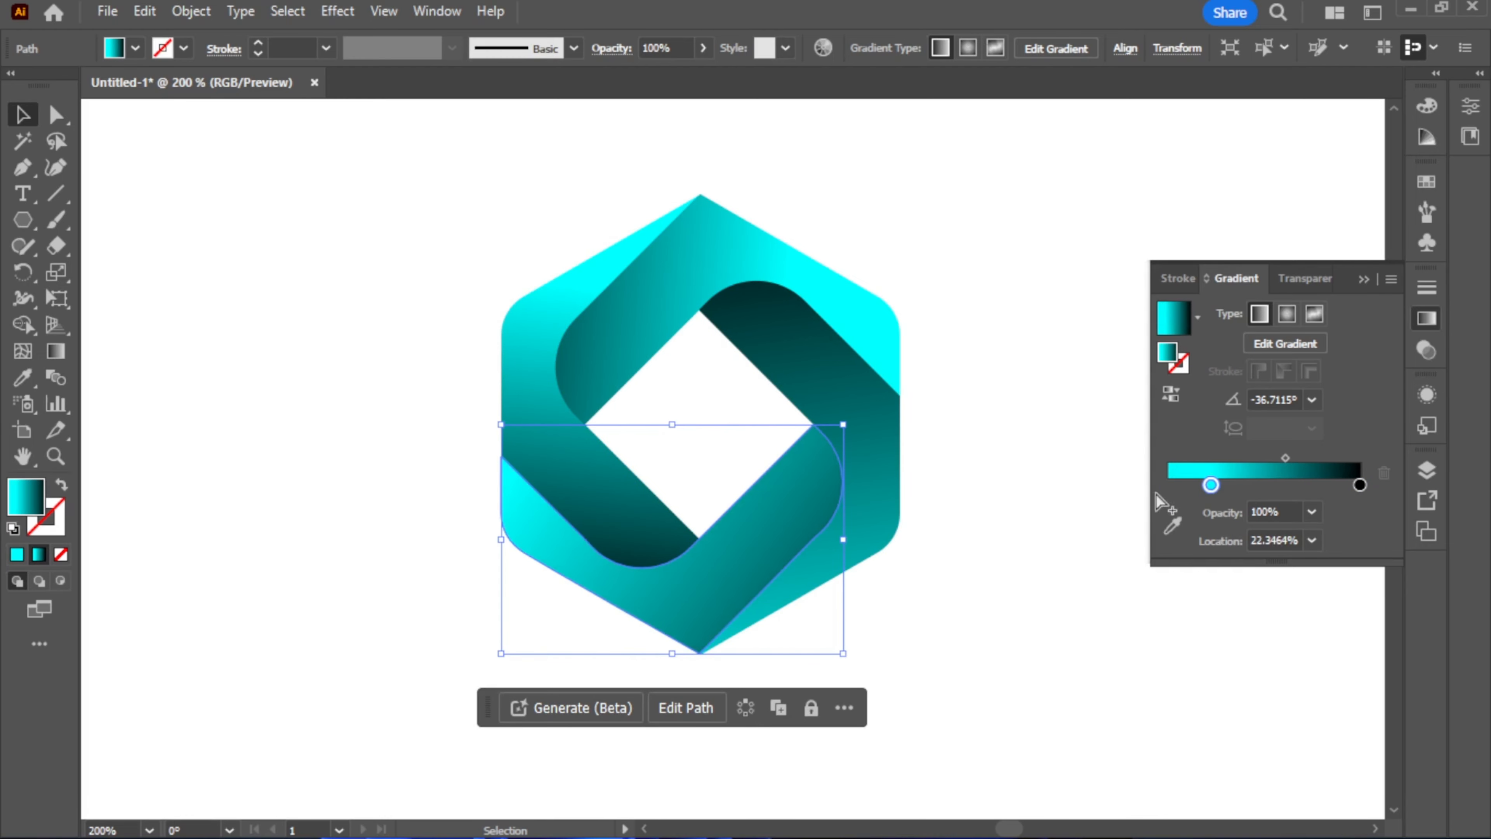
- Move the right band's cyan gradient stop to about 69%, keeping its gradient running from black to cyan
click(764, 357)
click(1170, 394)
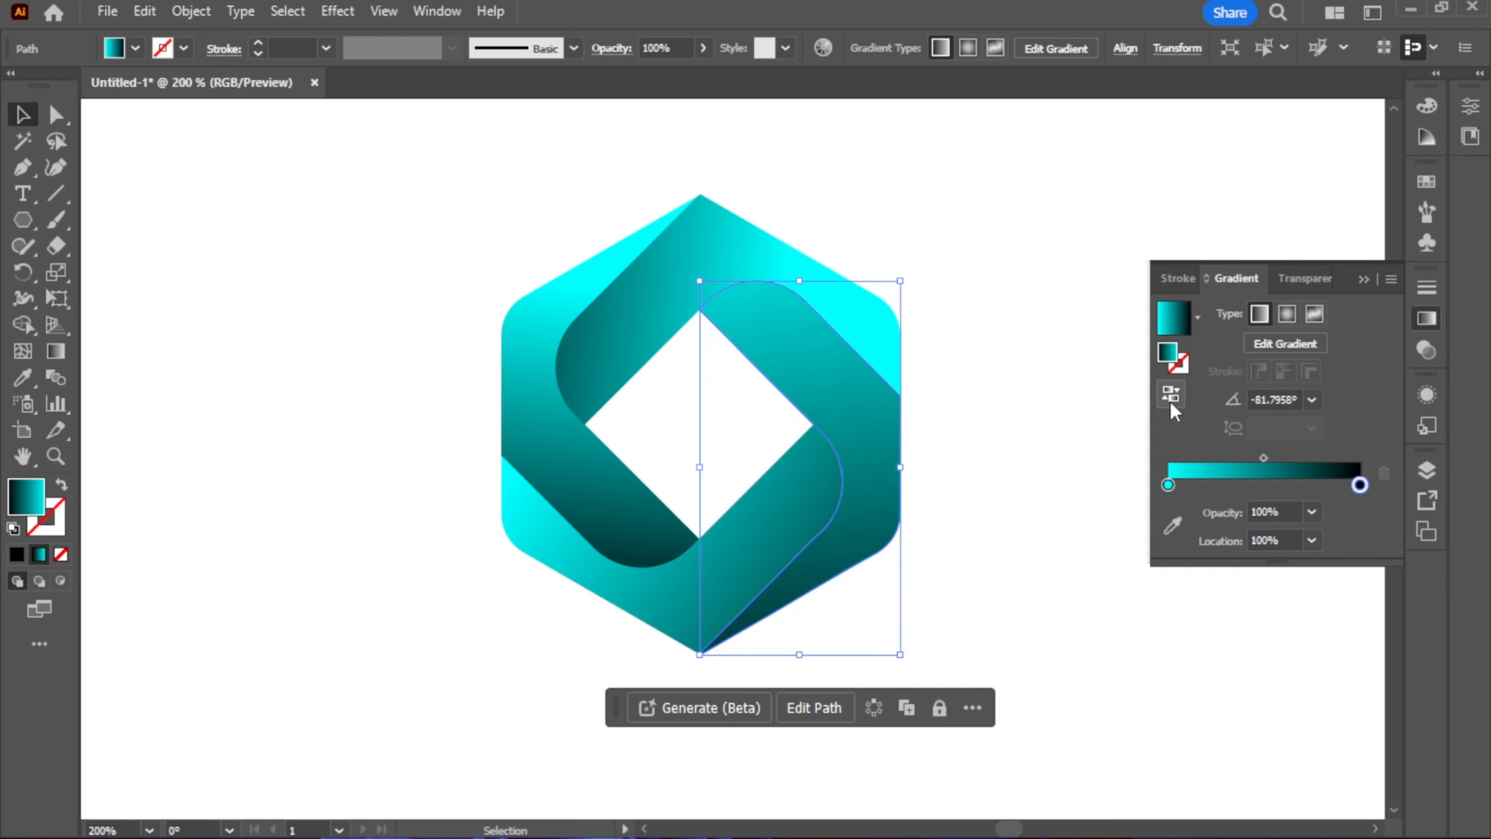
click(1170, 394)
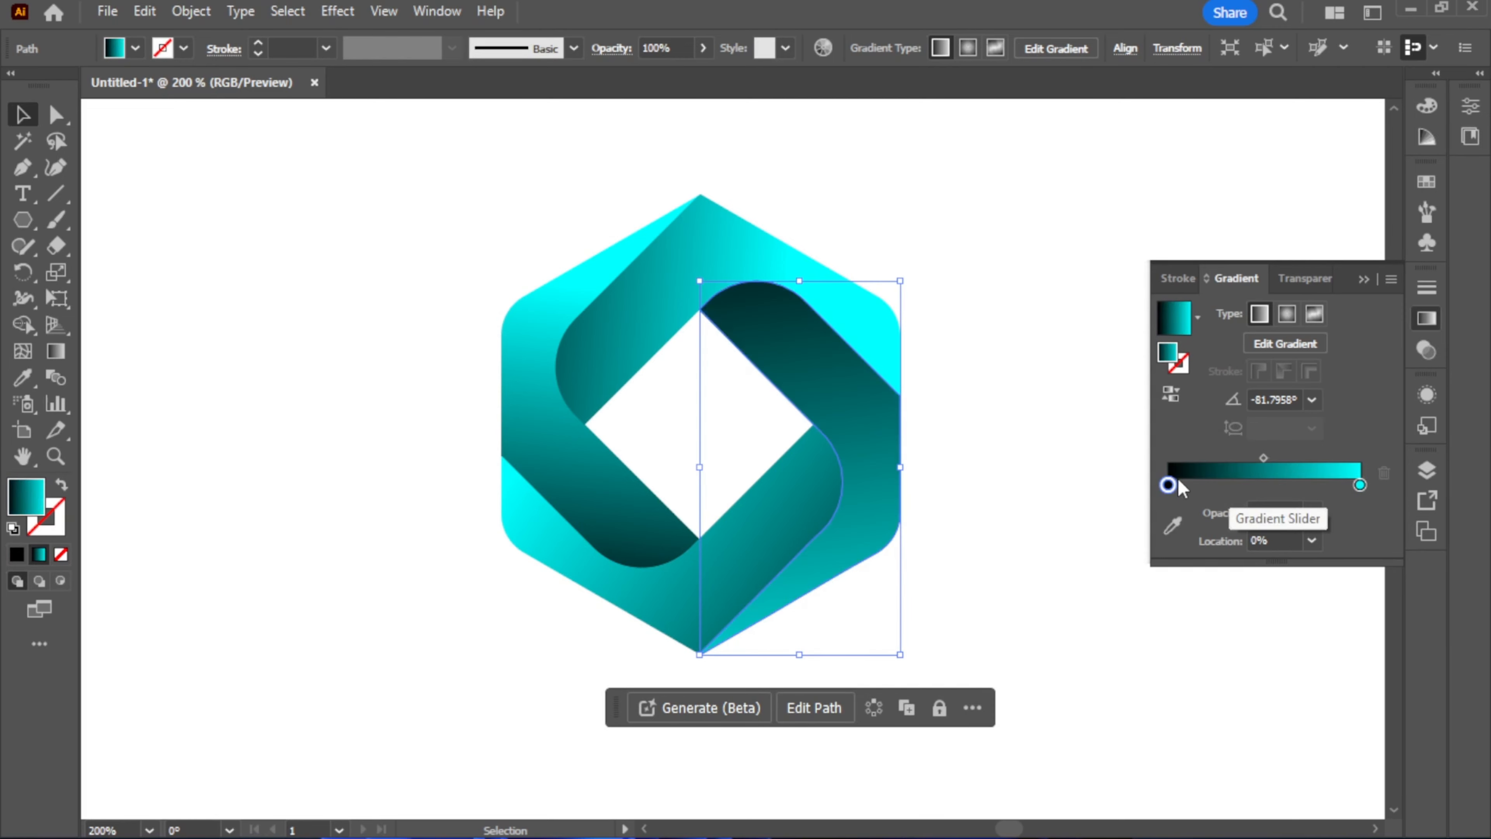
drag(1359, 485, 1299, 484)
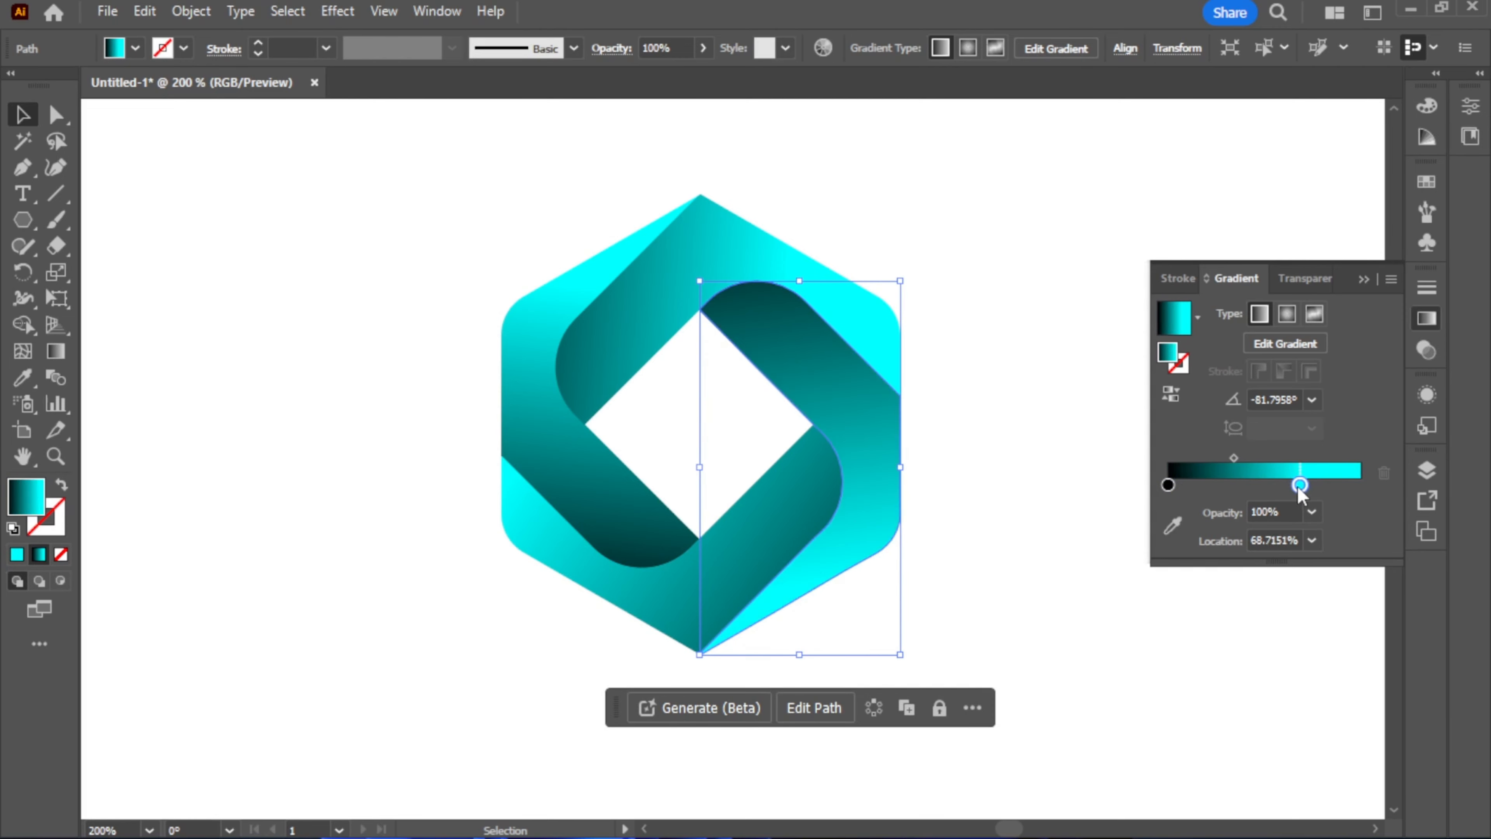
click(1032, 416)
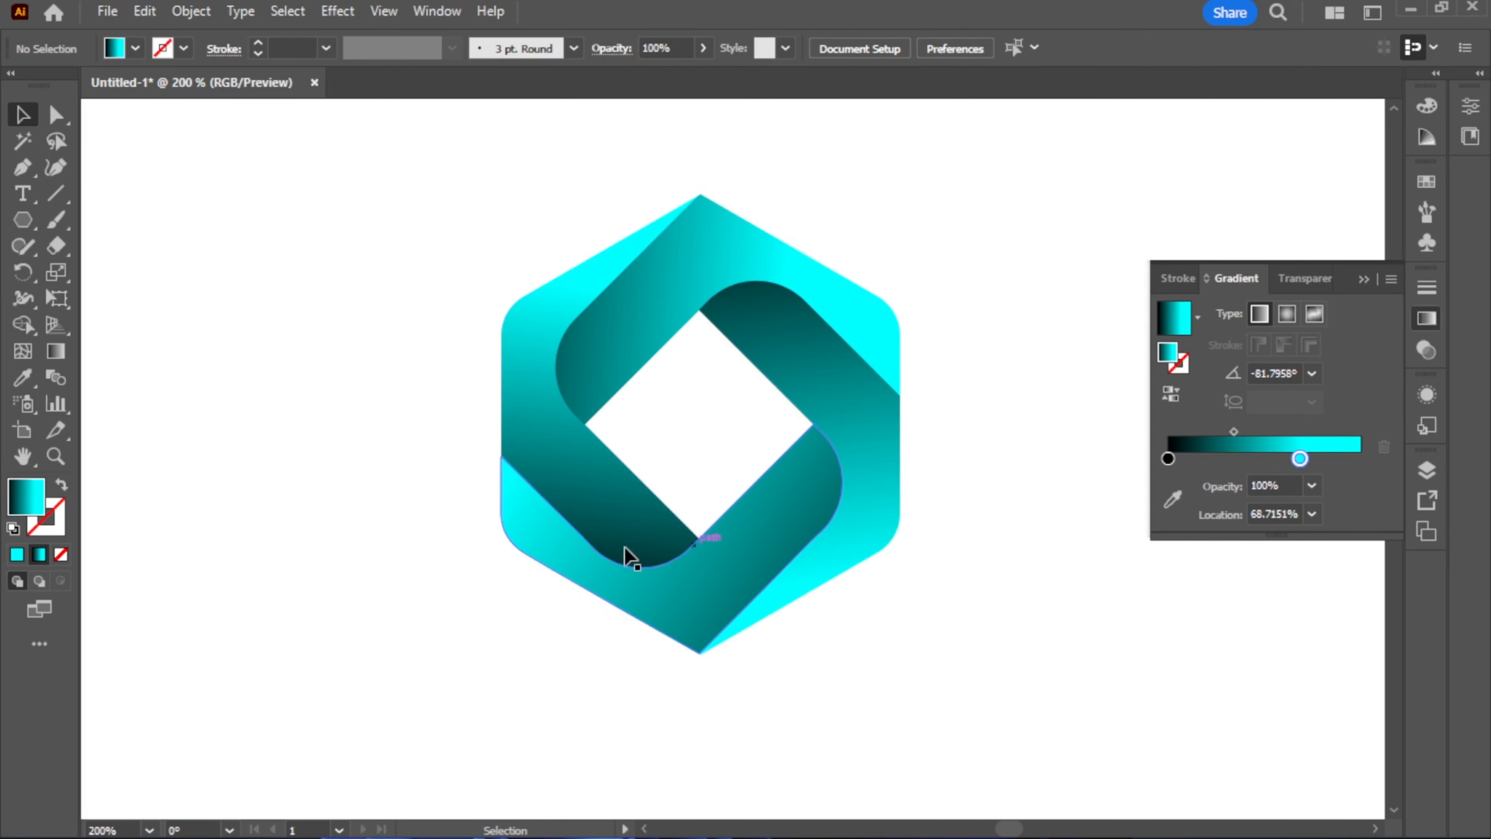
- Reverse the bottom band's gradient to run black to cyan, move its cyan stop to about 86%, and group the four bands
click(621, 577)
mouse_move(1360, 485)
mouse_down()
mouse_move(1195, 483)
mouse_move(1340, 485)
mouse_up()
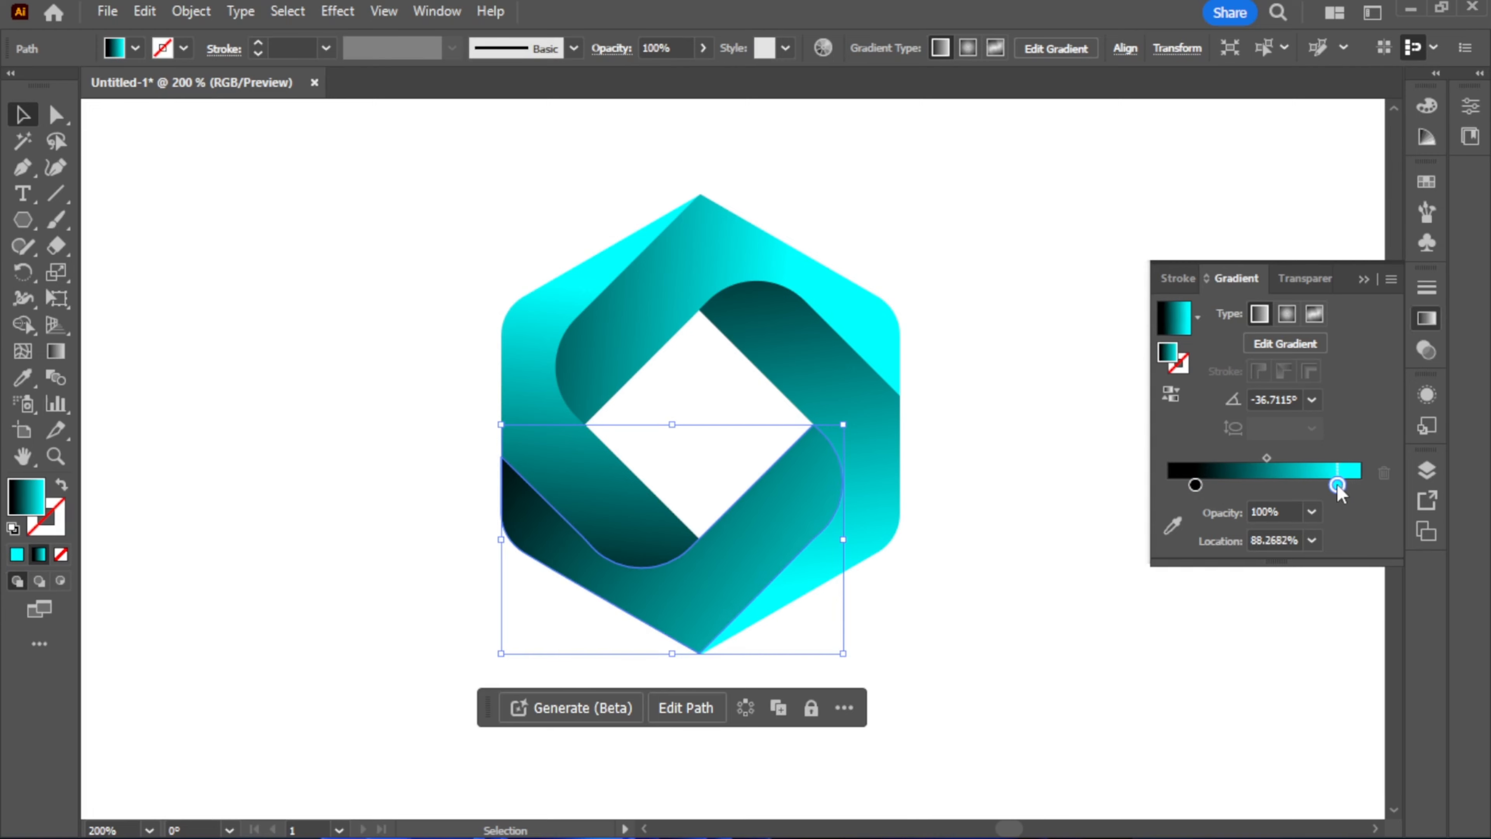
click(892, 280)
click(592, 382)
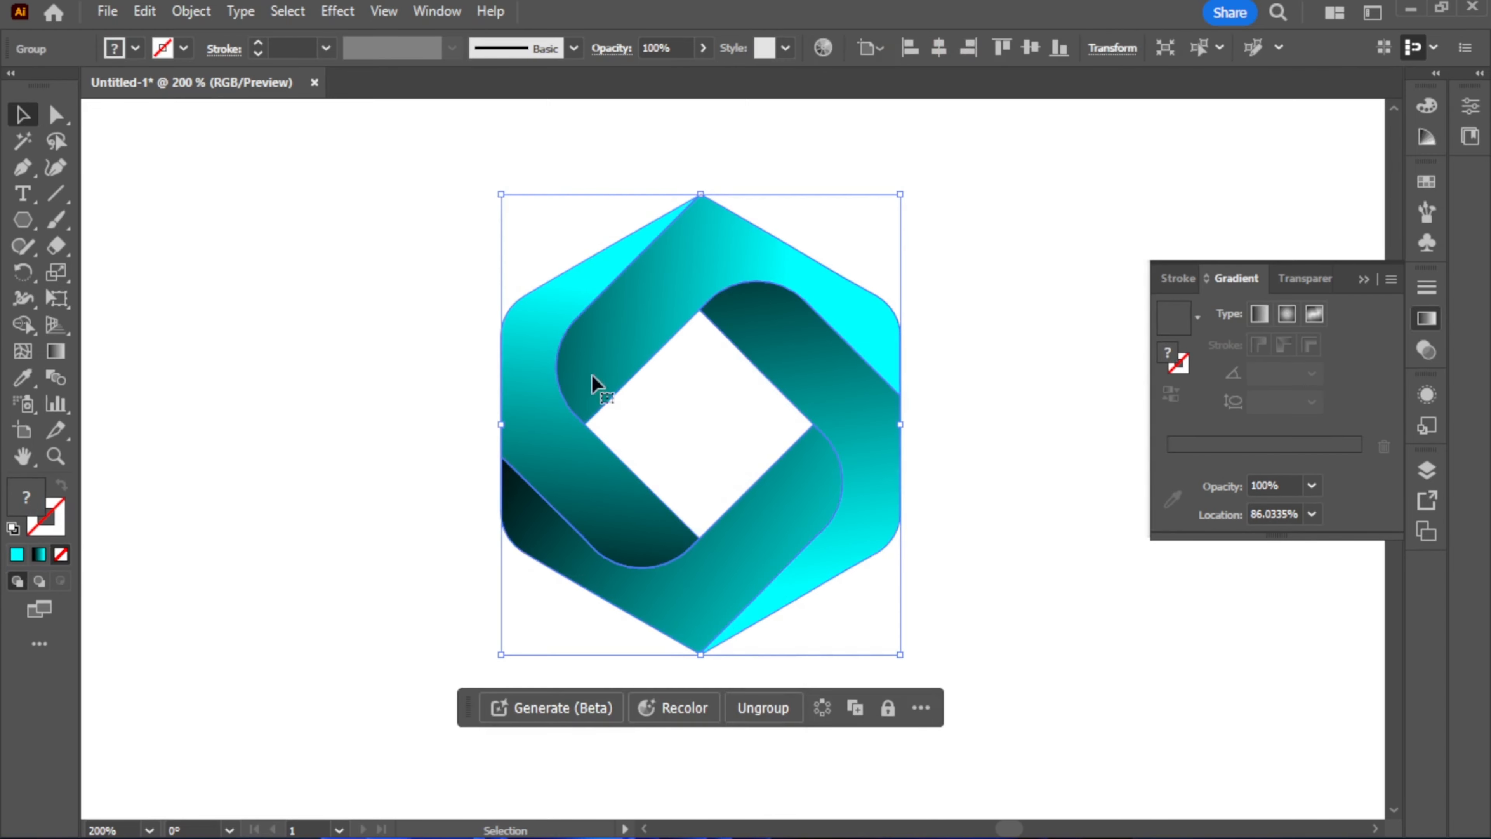
click(256, 306)
- Draw an 80 px circle beside the hexagon and fill it with the White, Black gradient preset
drag(23, 220, 88, 269)
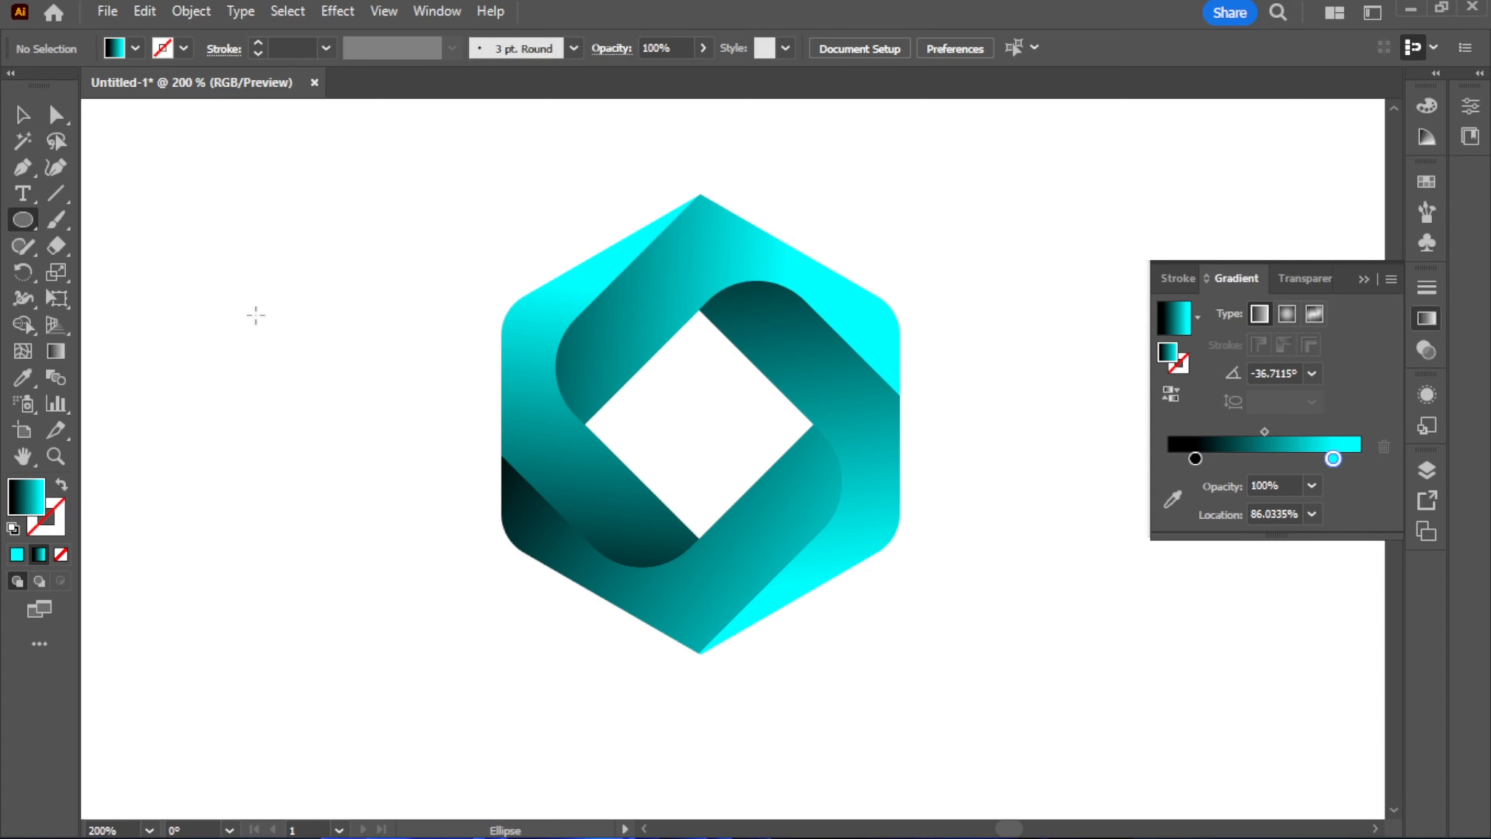
drag(256, 315, 488, 515)
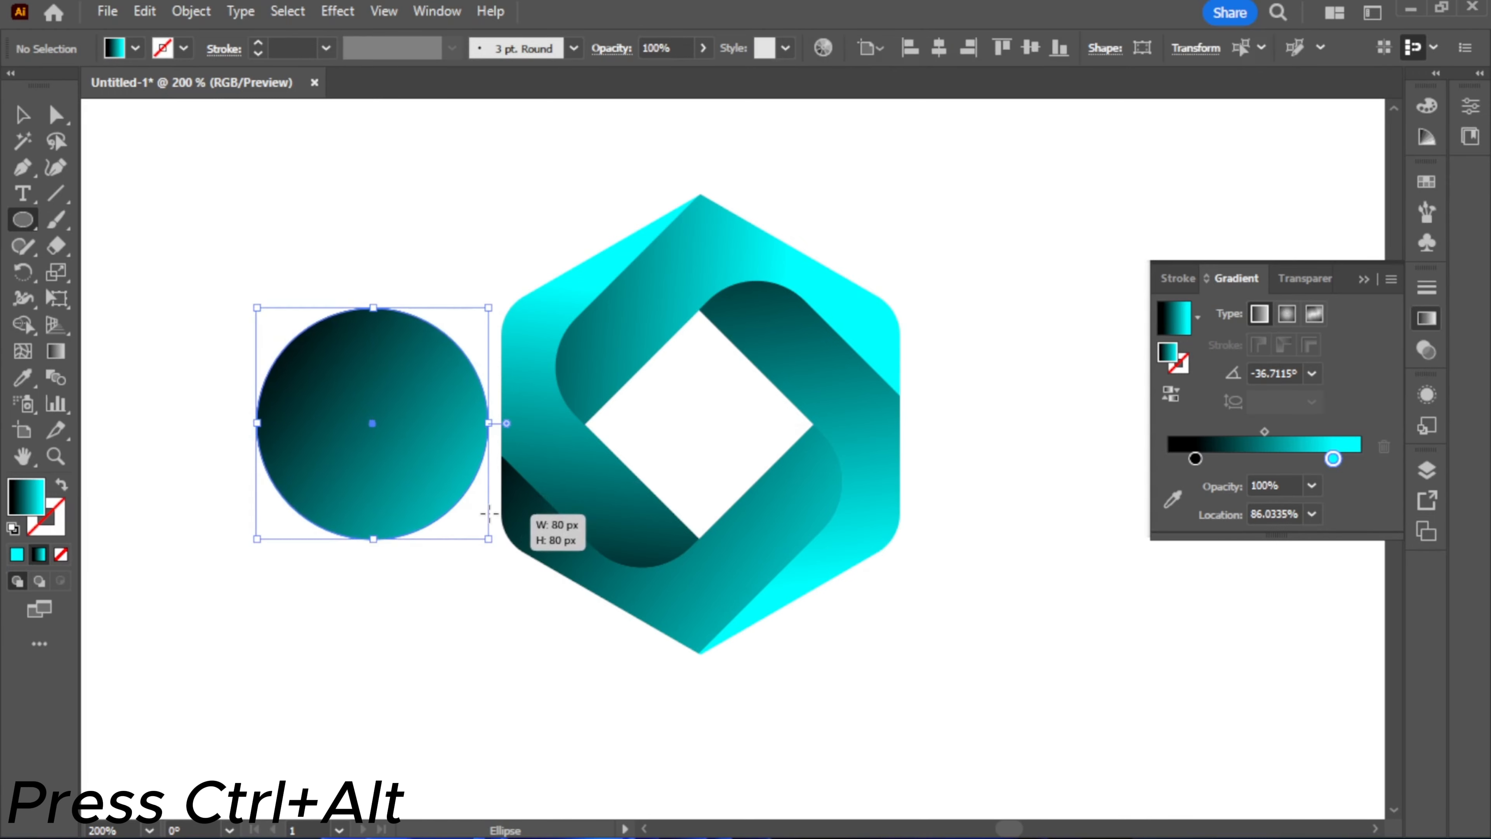
click(1198, 318)
scroll(1077, 388, up, 1)
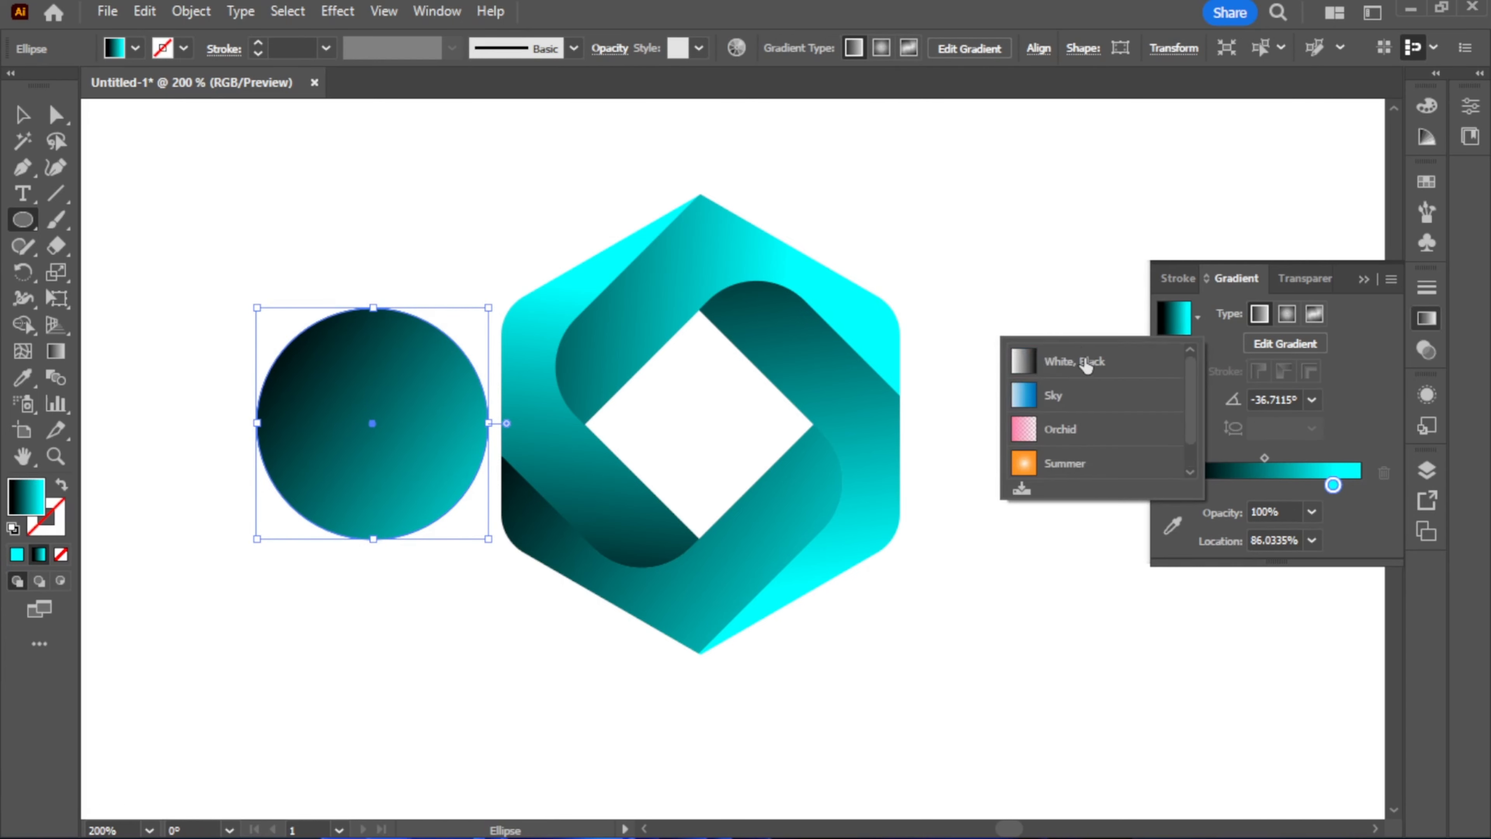
click(1086, 365)
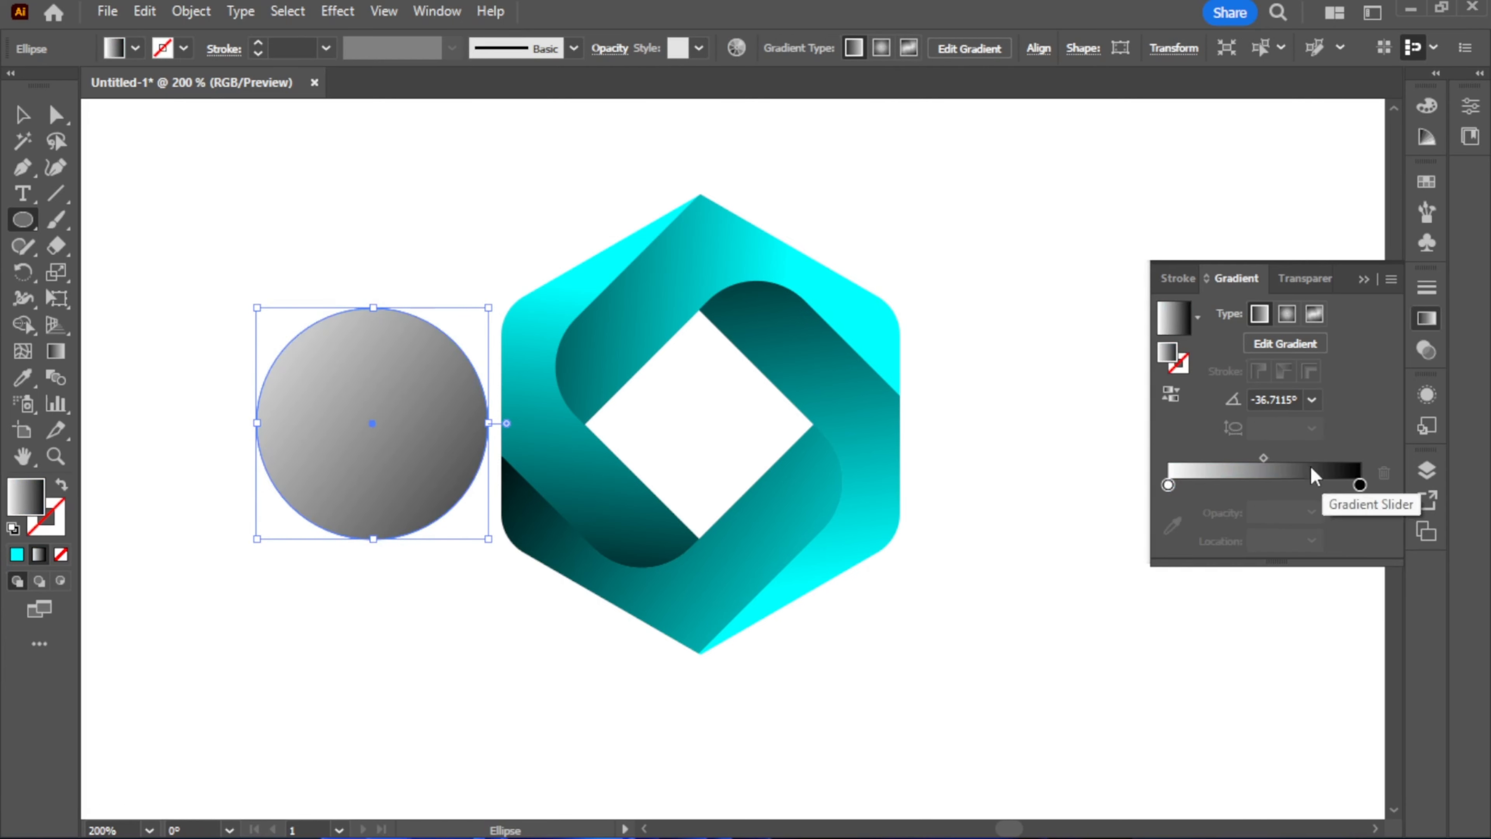
- Reverse the circle's gradient, set its white stop to 0% opacity, and make the gradient radial
click(1170, 393)
click(1359, 485)
click(1311, 512)
click(1321, 539)
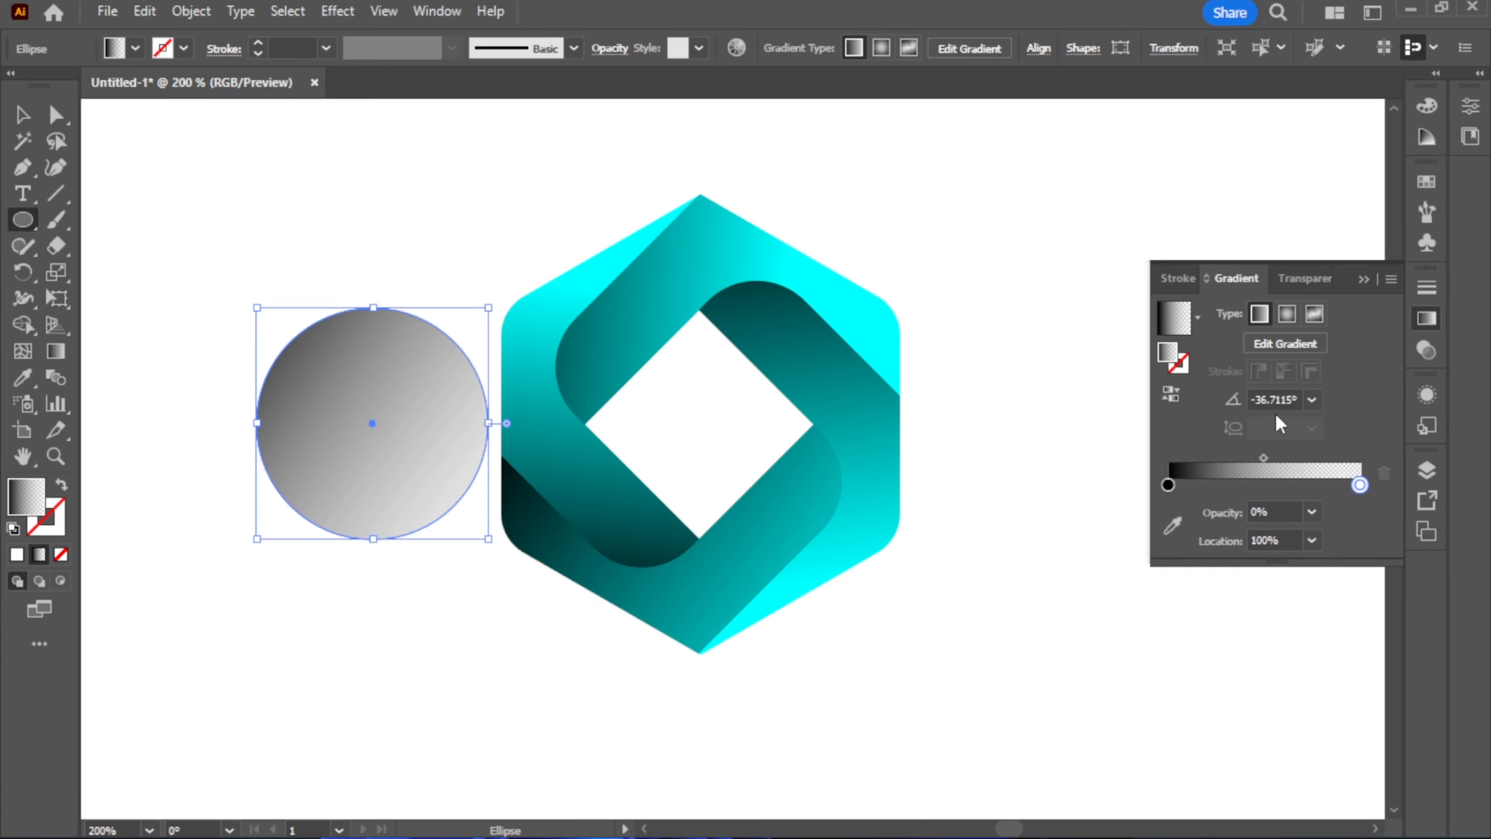
click(1290, 315)
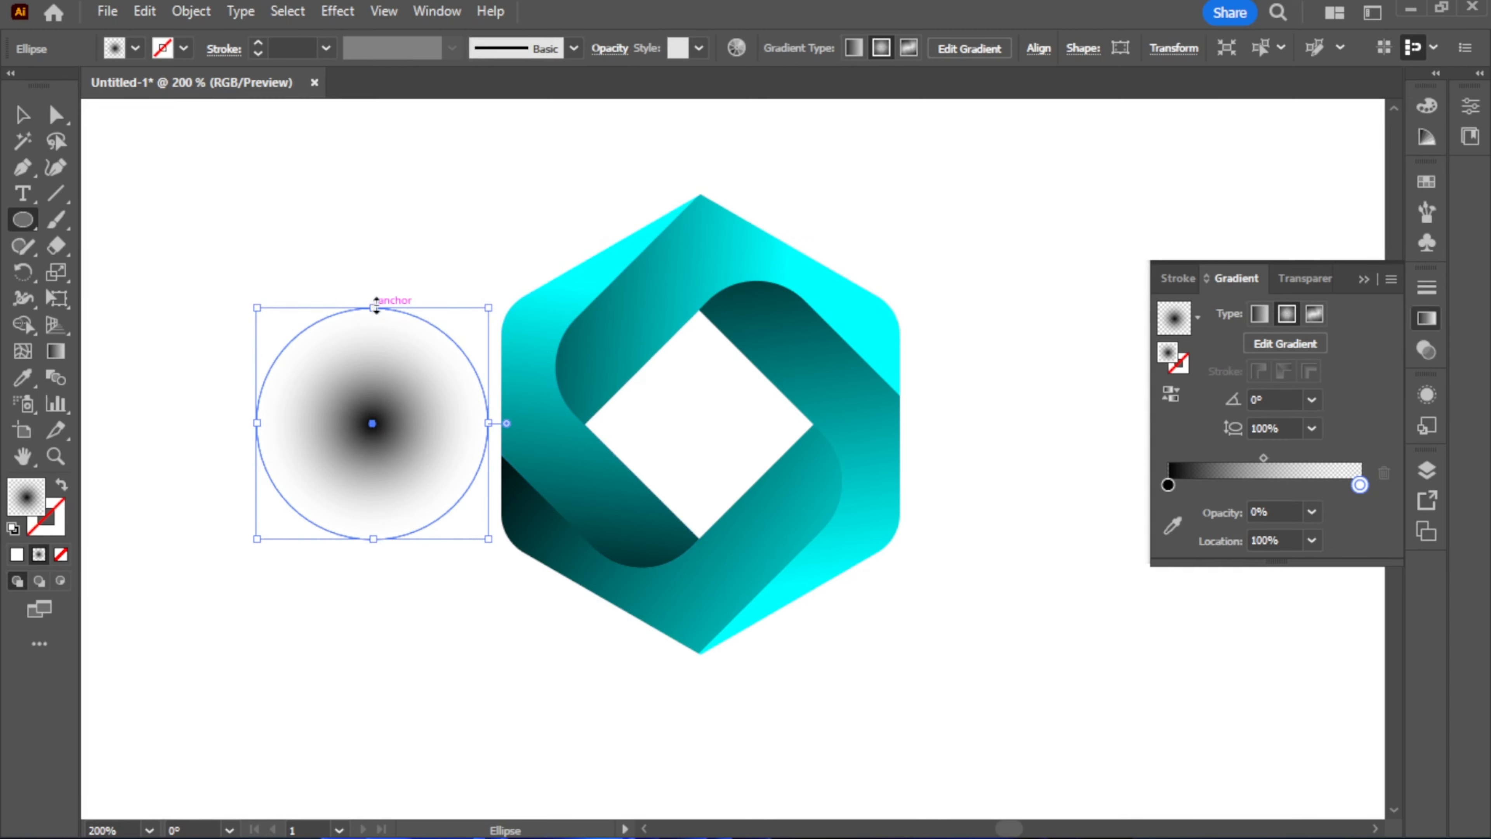
- Flatten the circle to about a quarter of its height and place it as a shadow beneath the hexagon's lower tip, sent backward
key(v)
drag(375, 307, 709, 673)
key(ctrl+bracketleft)
click(299, 566)
click(725, 677)
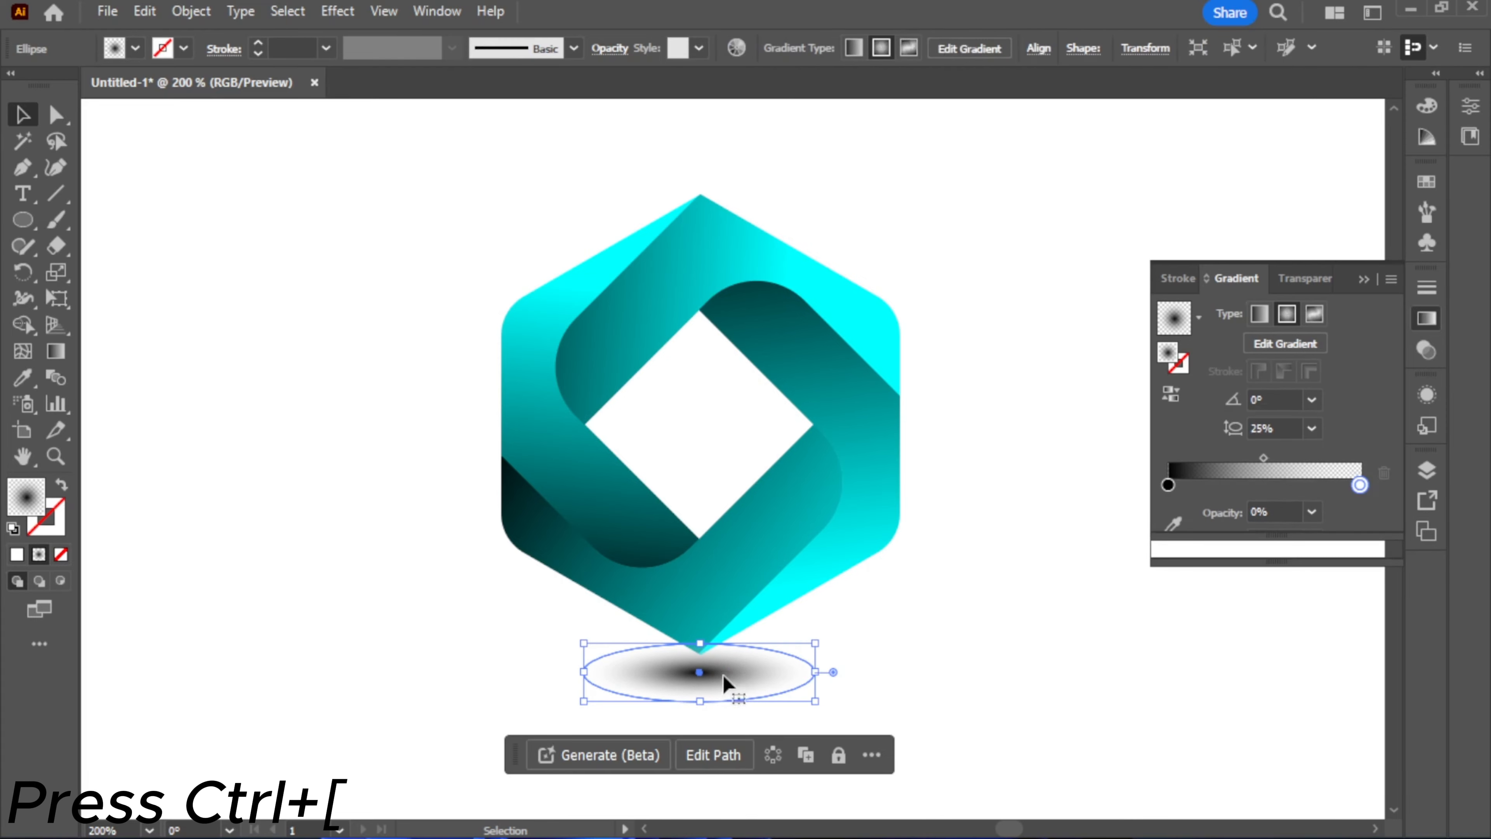
click(1005, 682)
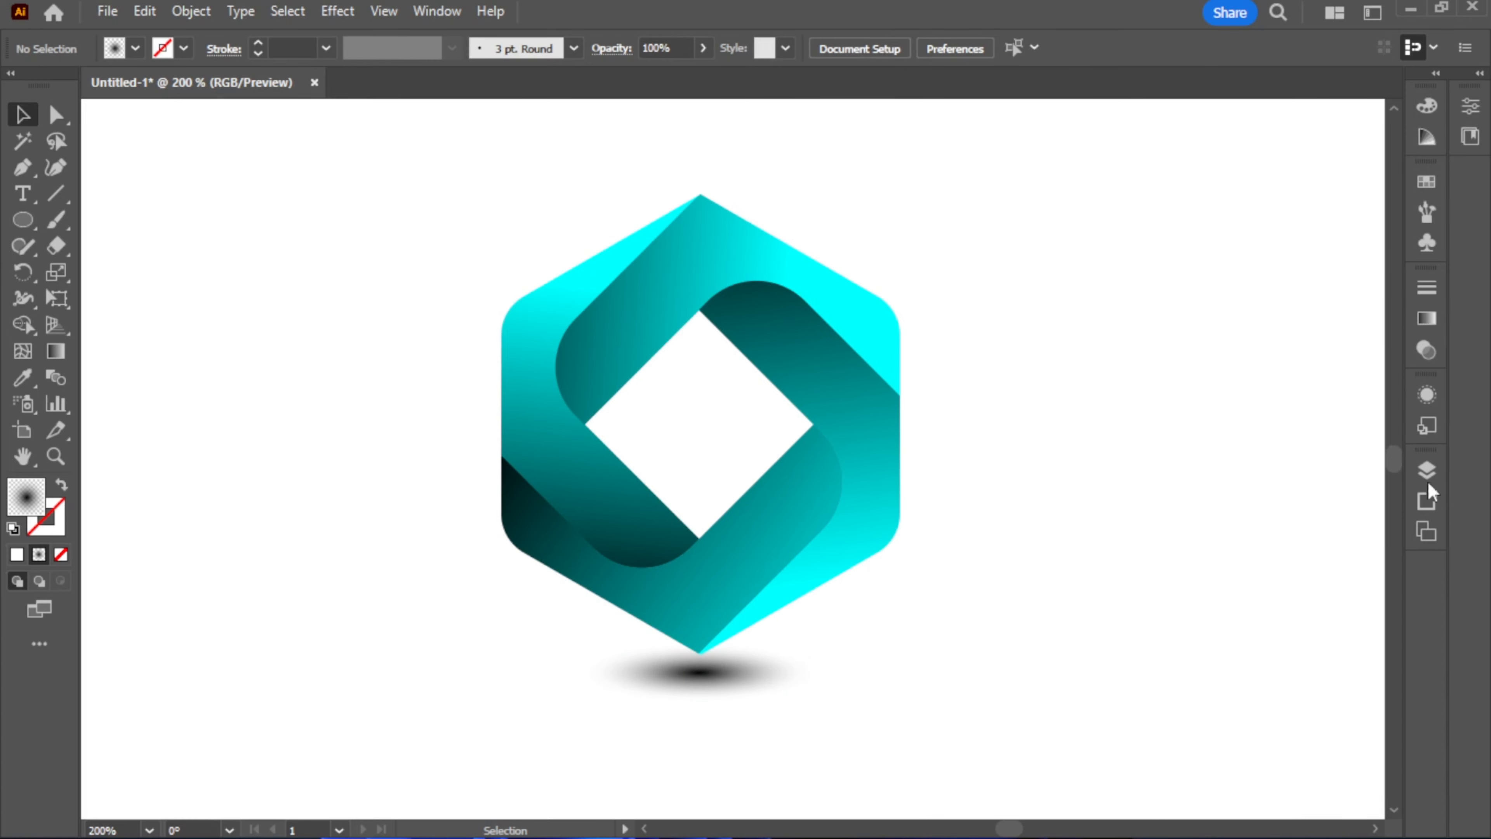
- Group the hexagon logo with its shadow ellipse
scroll(1146, 405, down, 3)
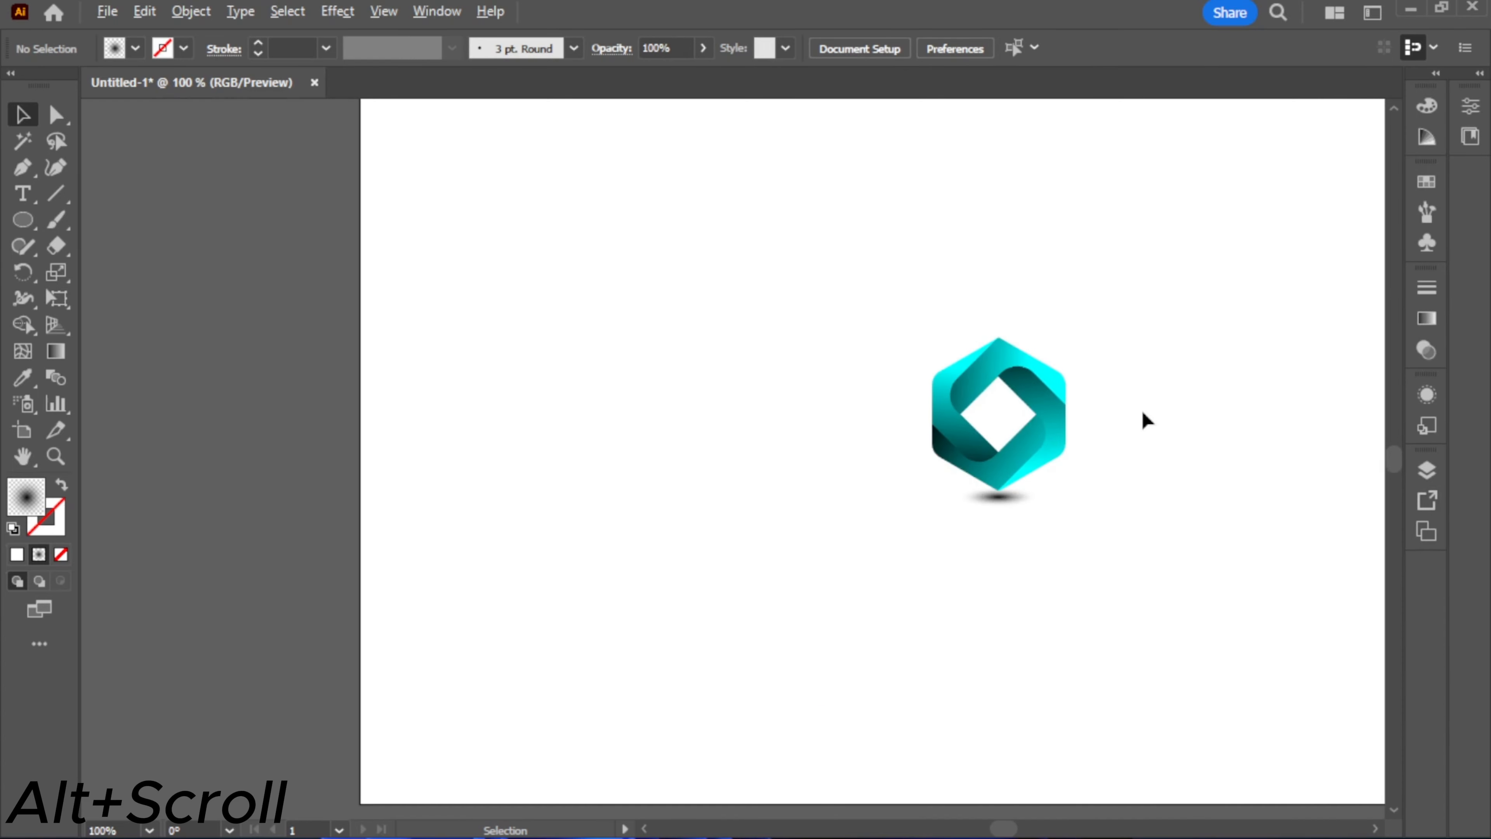
key(alt+space)
drag(1187, 416, 928, 429)
scroll(1178, 416, down, 2)
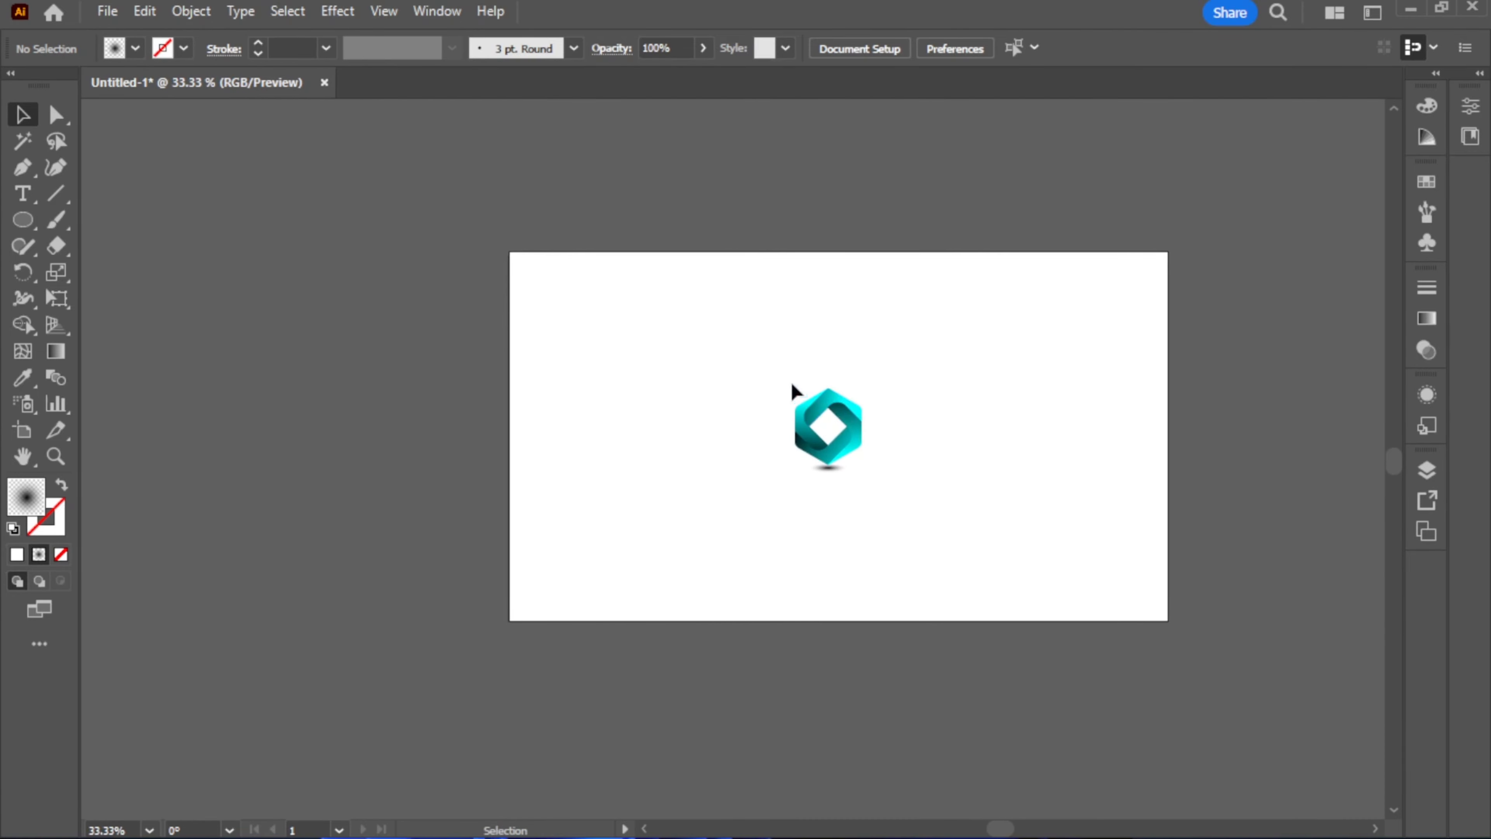
drag(847, 467, 848, 468)
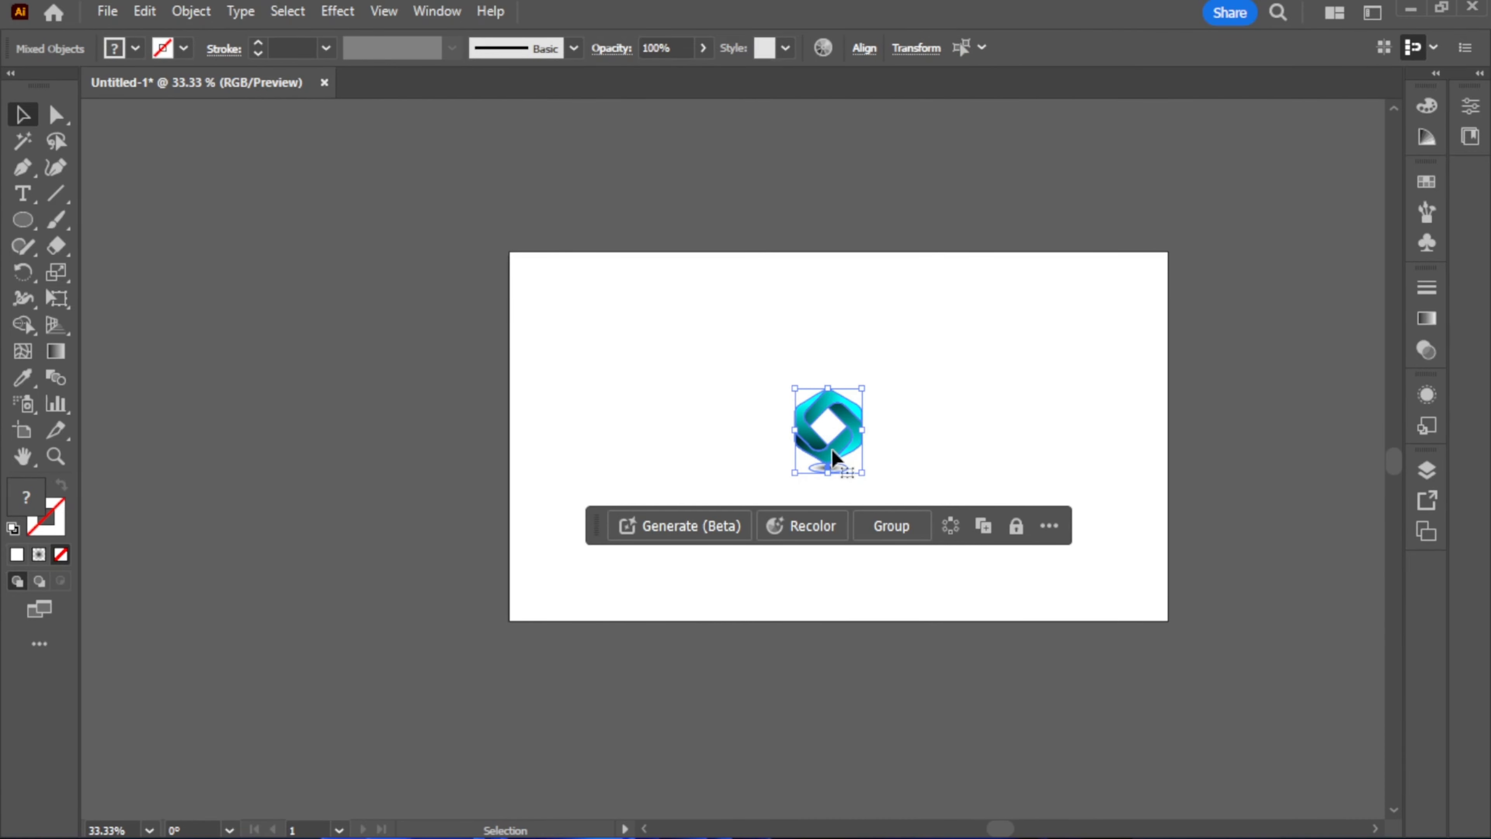
right_click(829, 432)
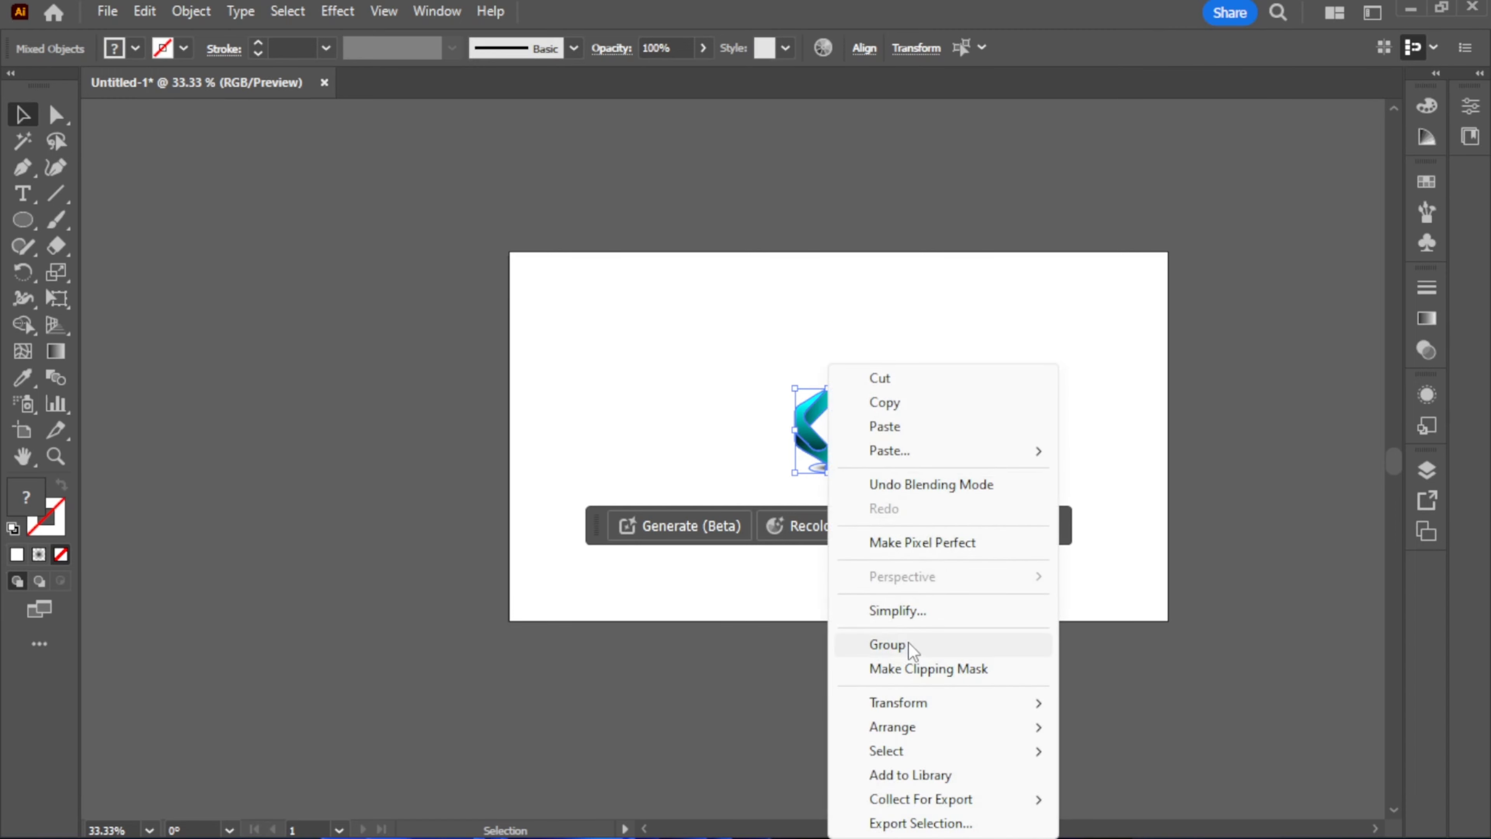
click(907, 640)
click(834, 427)
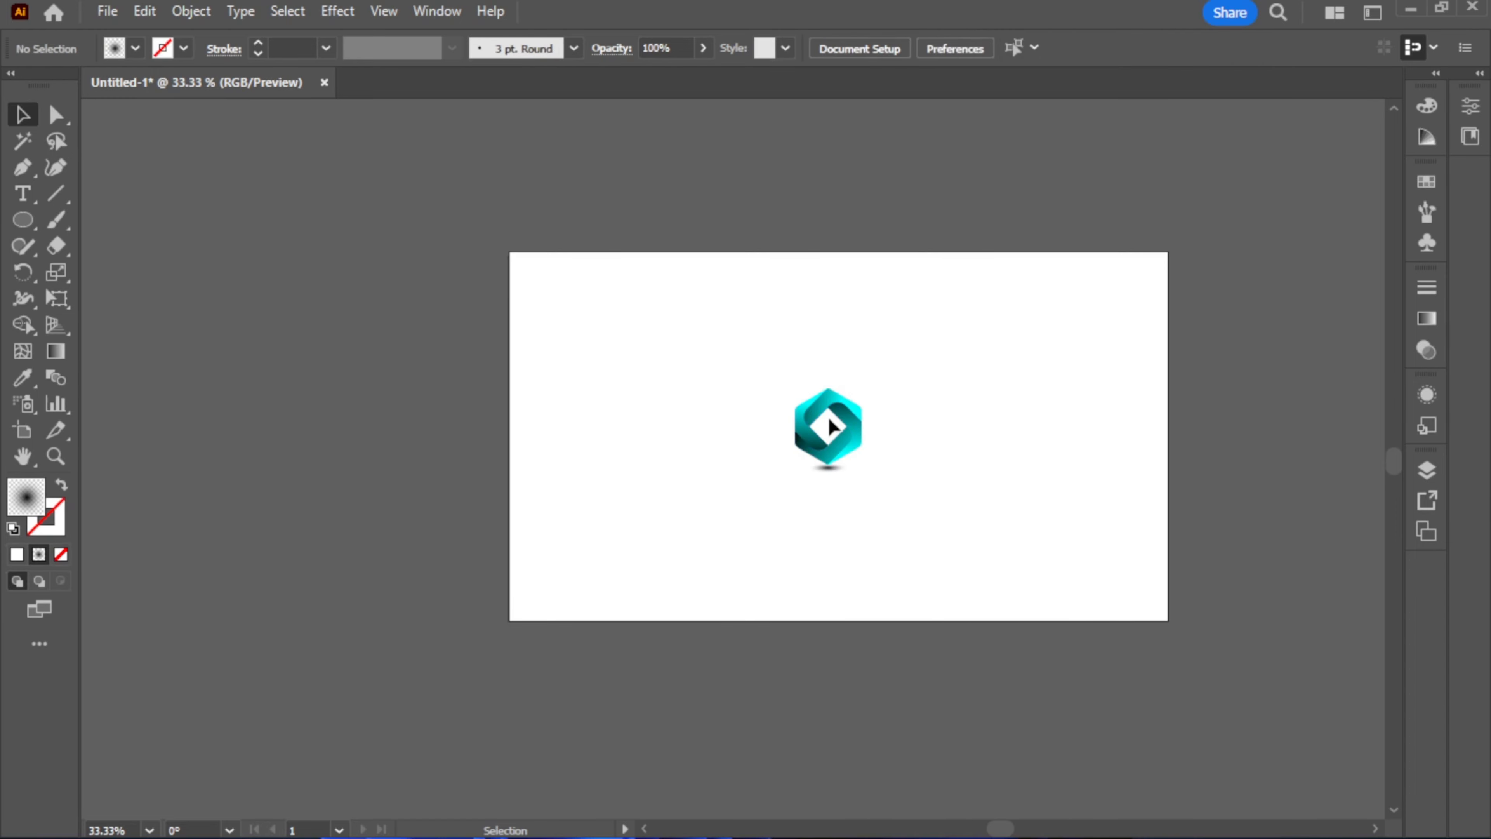
- Enlarge the logo group proportionally to about three times its size and centre it on the artboard
click(863, 434)
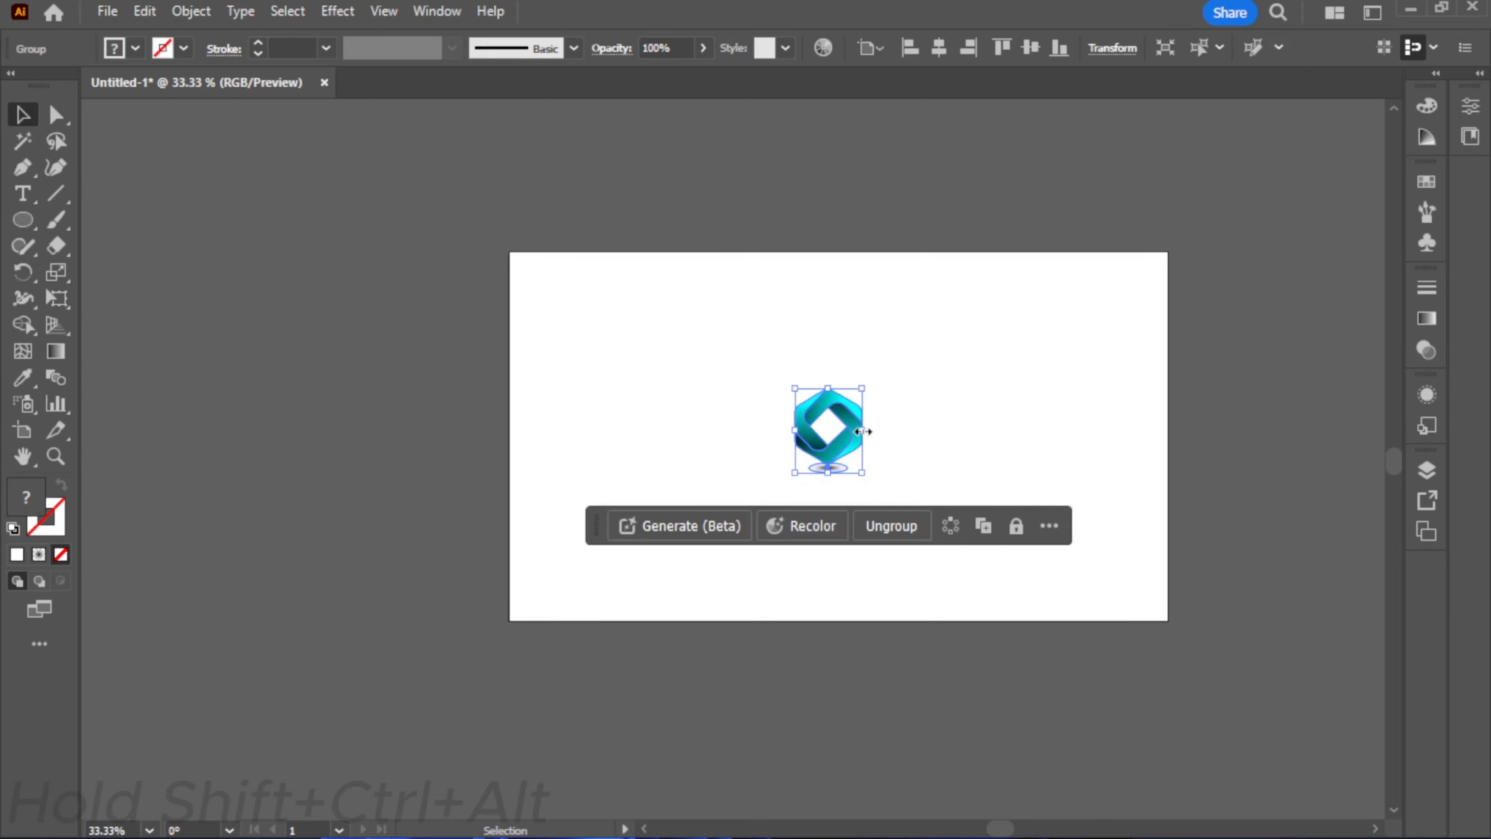
drag(862, 393, 1122, 301)
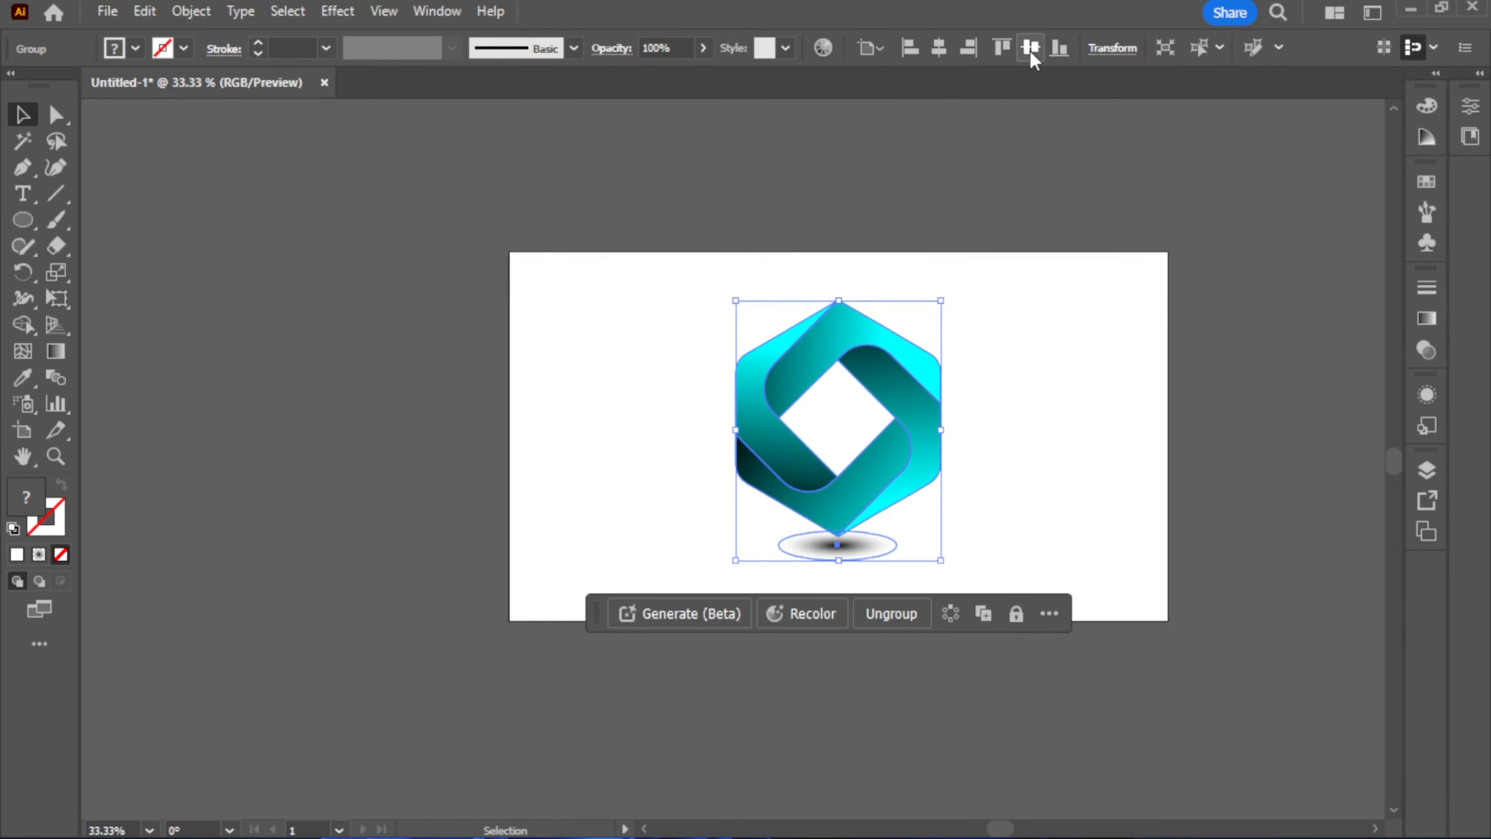
click(1030, 47)
click(1075, 343)
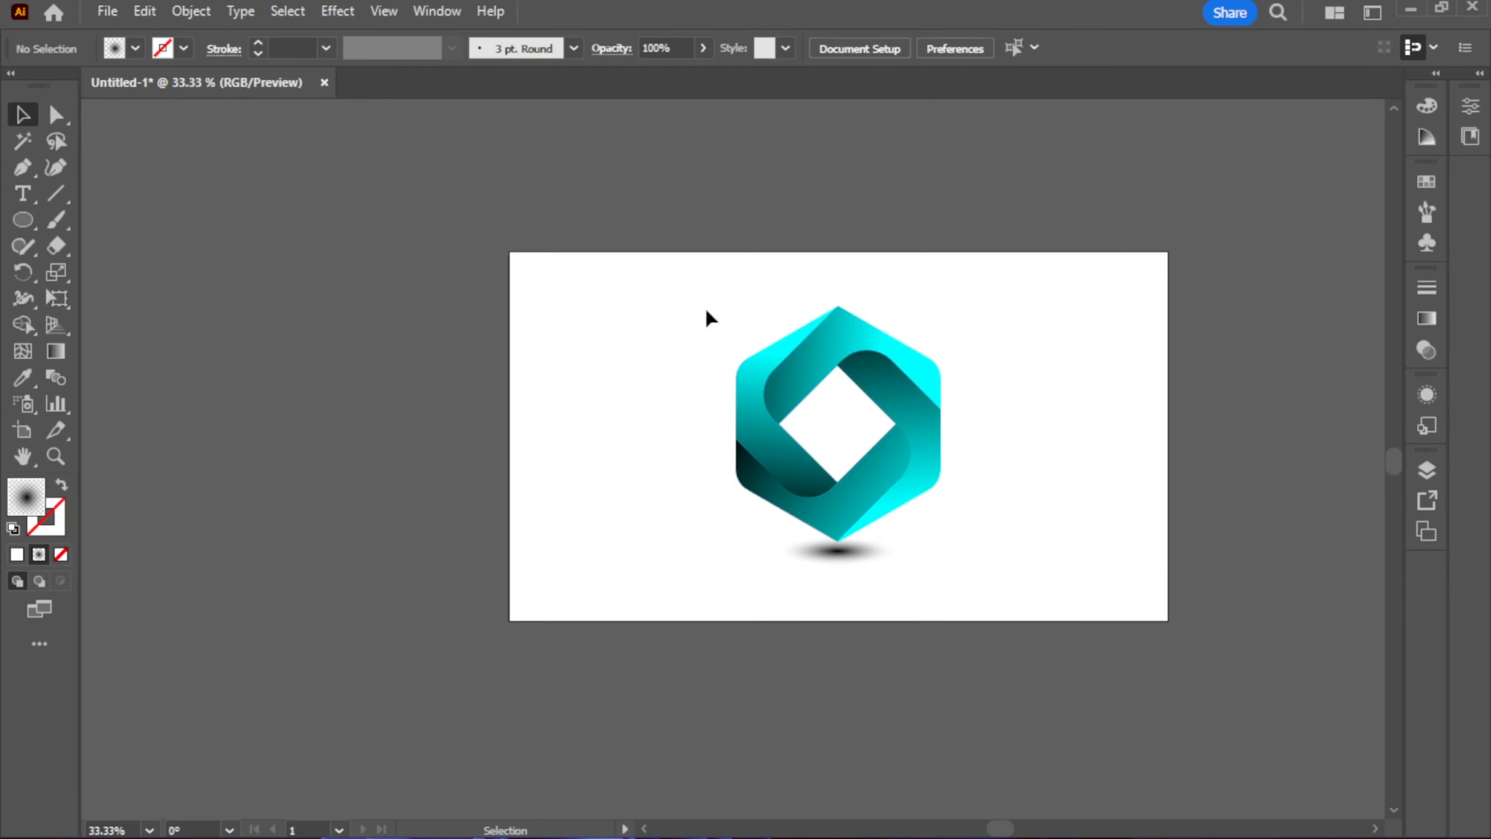
click(914, 499)
click(1039, 428)
- Cover the artboard with a rectangle and change the black centre stop of its radial gradient to the hot pink swatch
drag(29, 215, 69, 219)
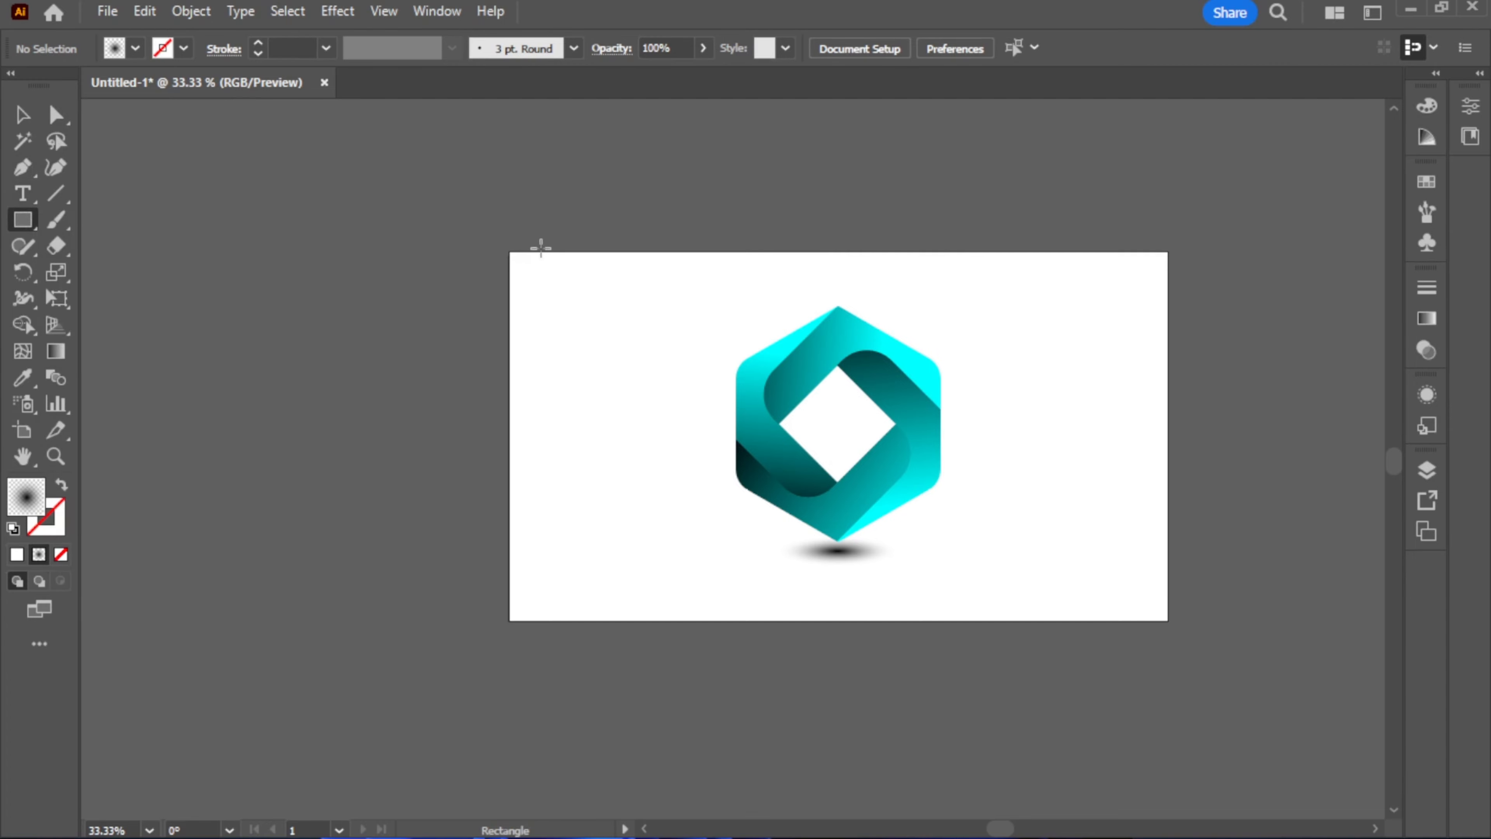
mouse_move(509, 251)
mouse_down()
mouse_move(640, 345)
mouse_move(1118, 608)
mouse_move(1167, 617)
mouse_up()
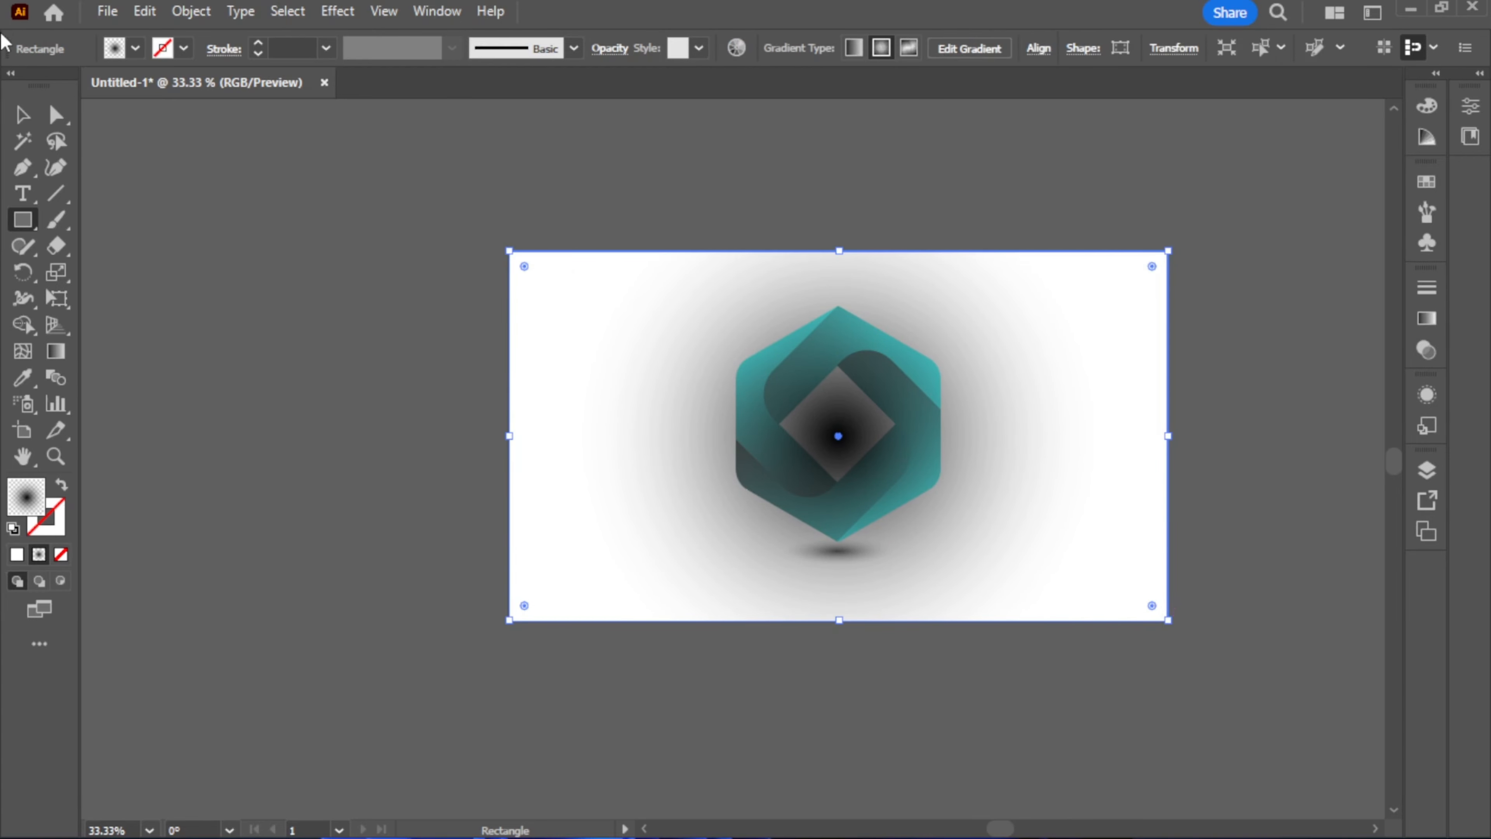
click(52, 353)
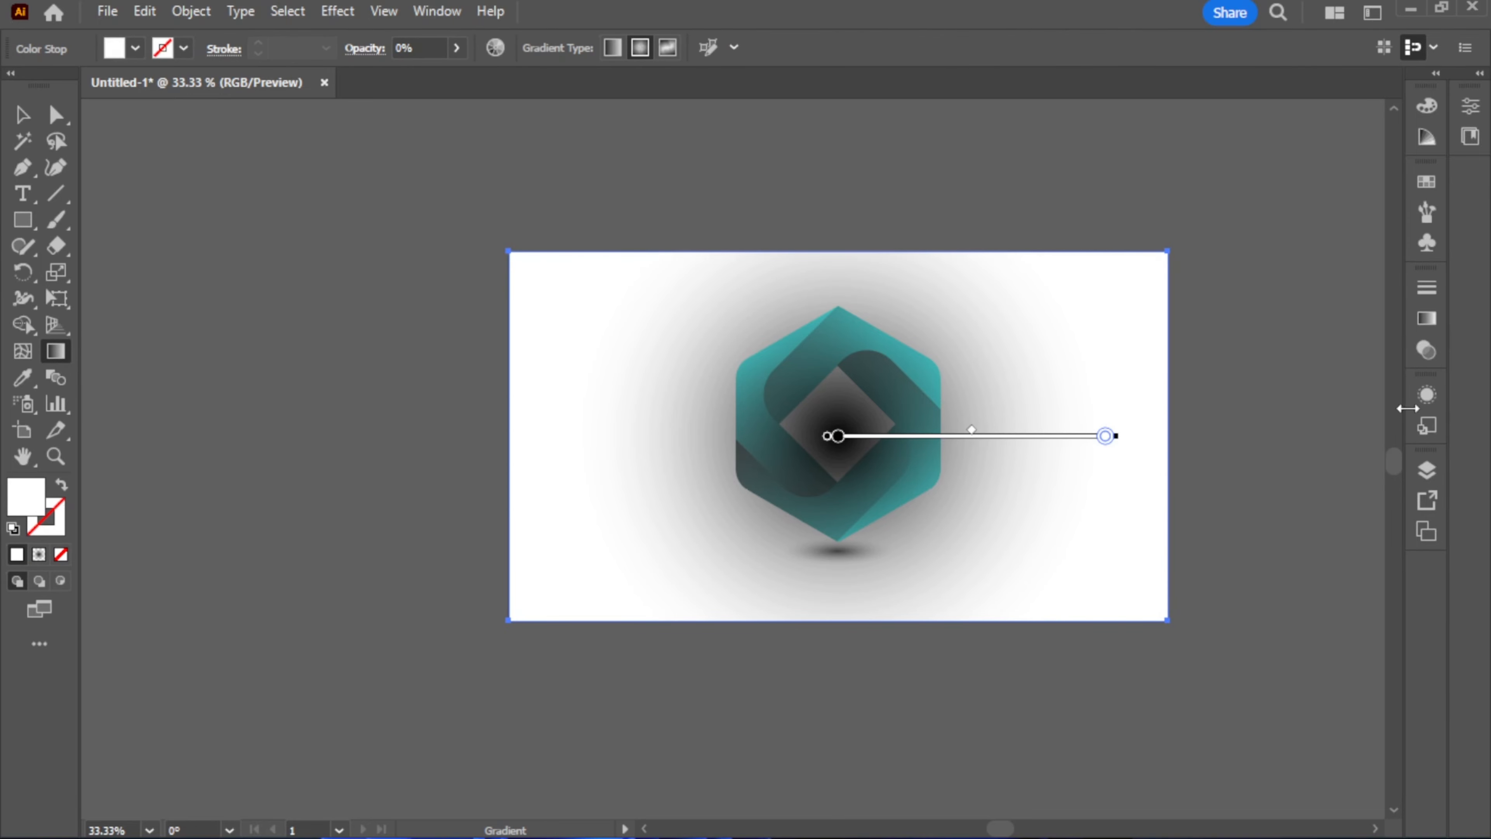
click(1419, 323)
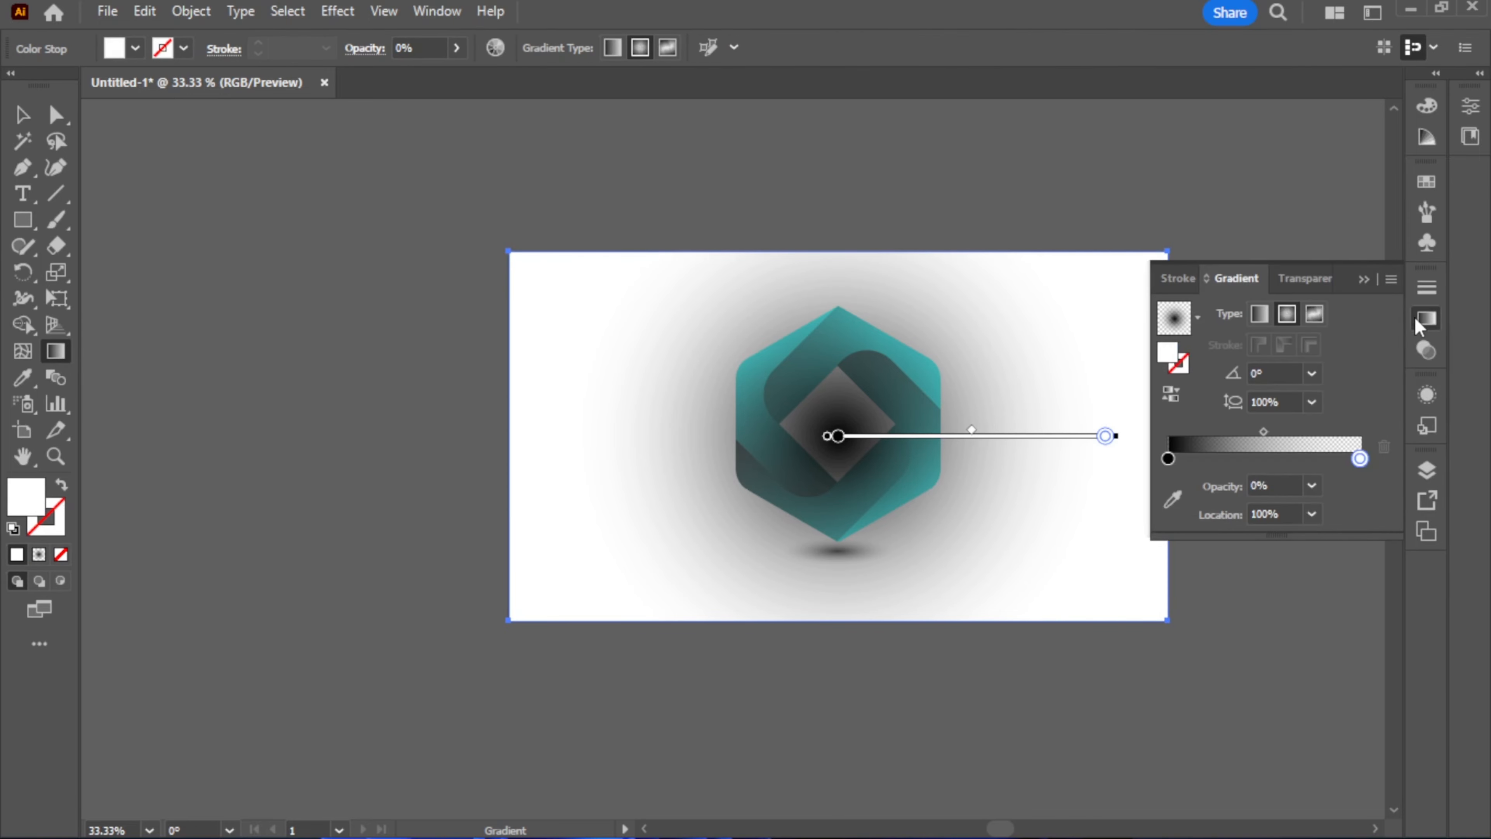
double_click(1168, 459)
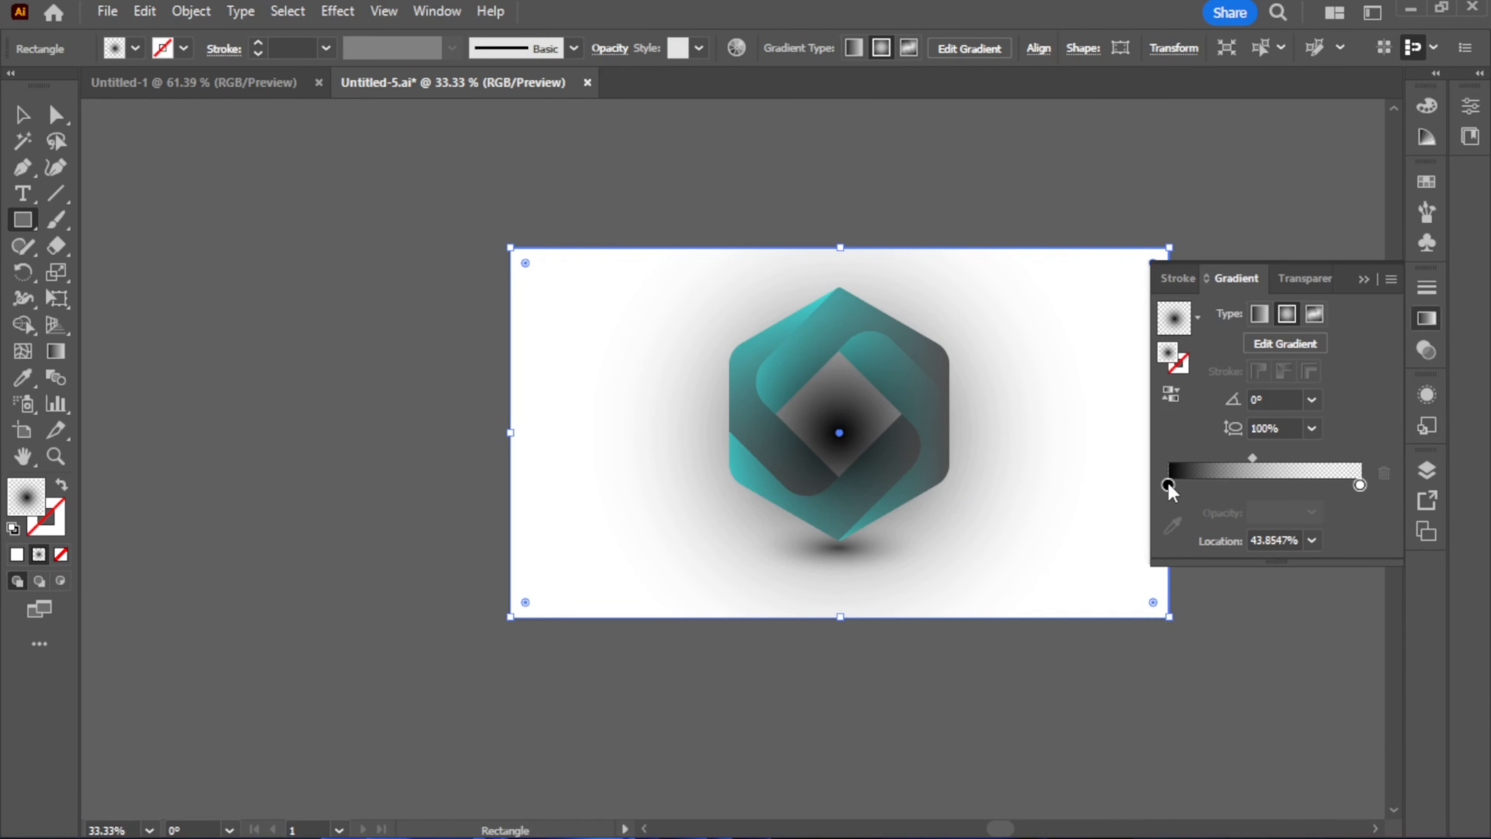
double_click(1168, 485)
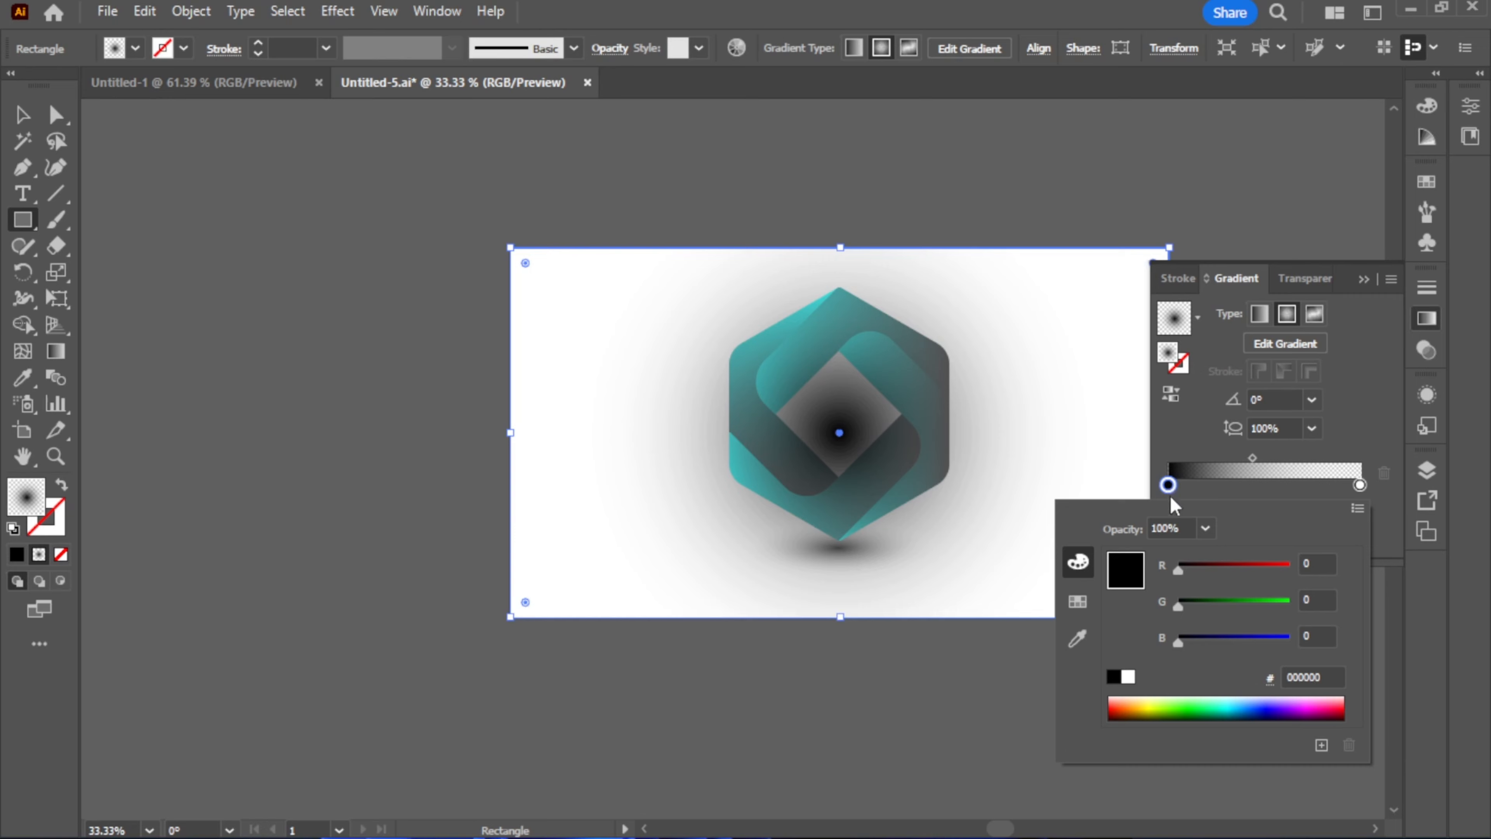
click(1083, 608)
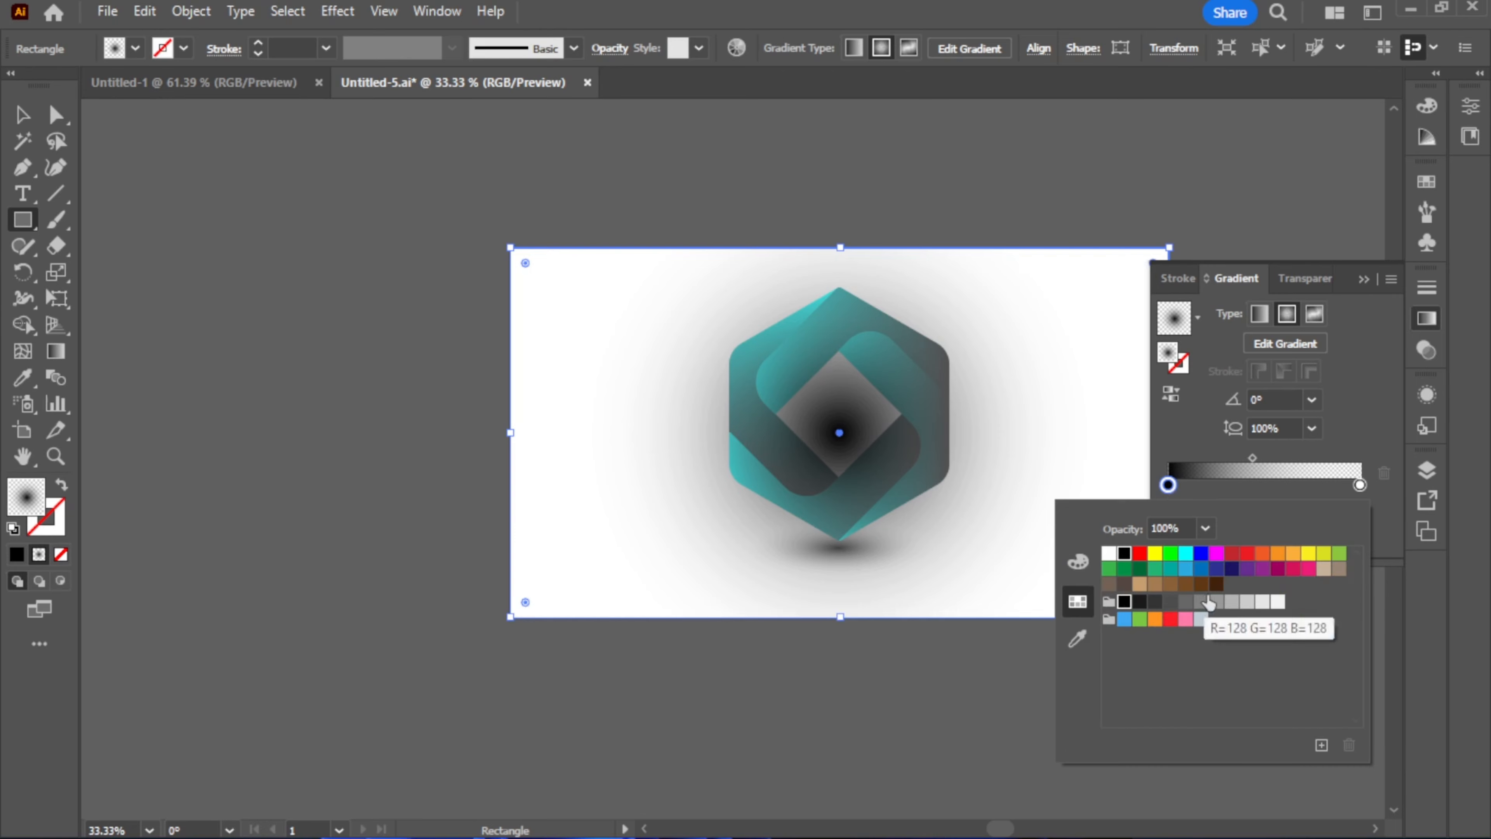
click(1309, 571)
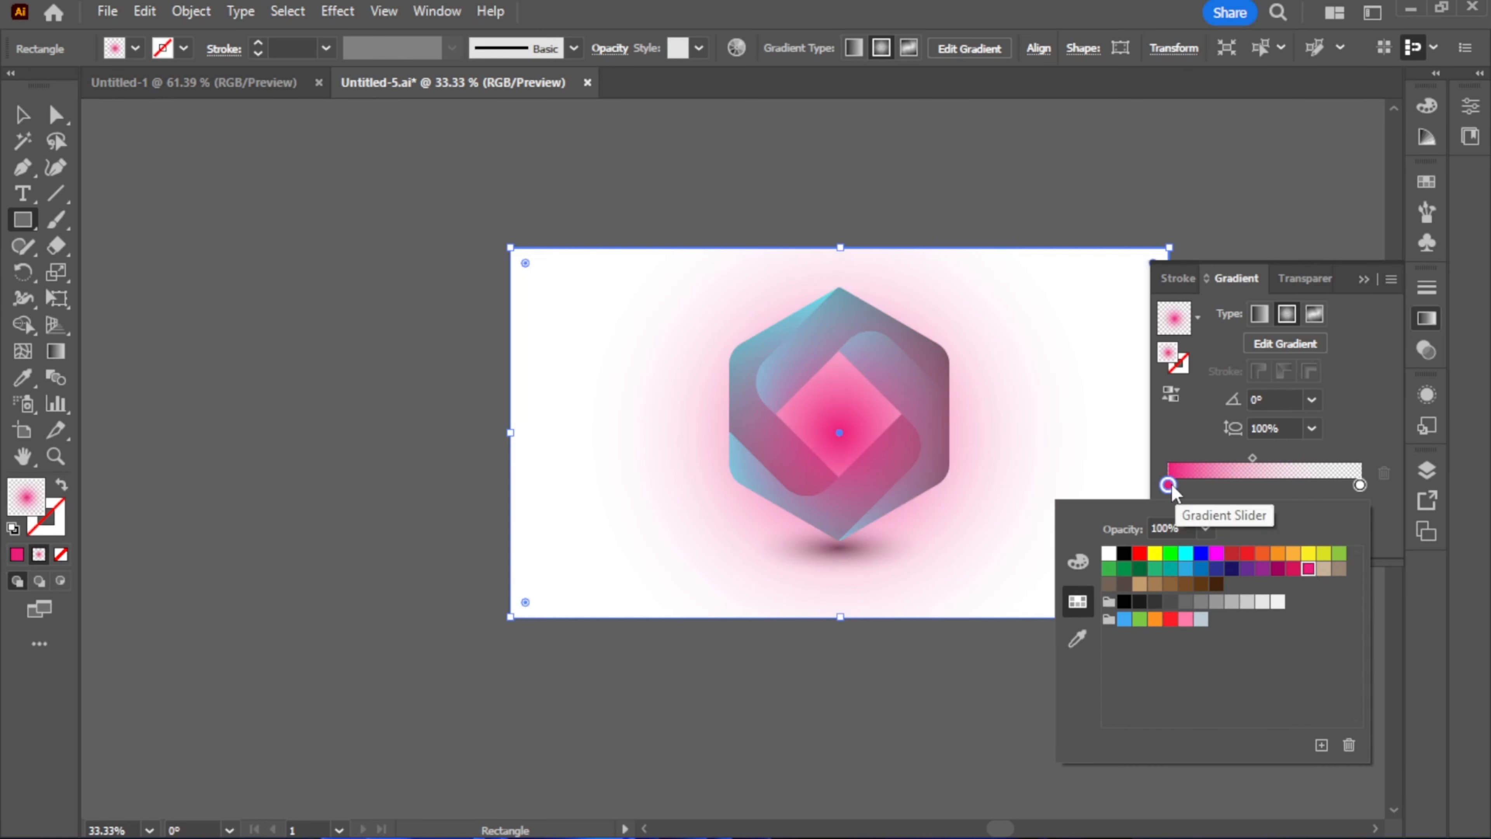
- Set the rectangle gradient's outer stop to black at 100% opacity and reverse the gradient
double_click(1359, 485)
click(1123, 554)
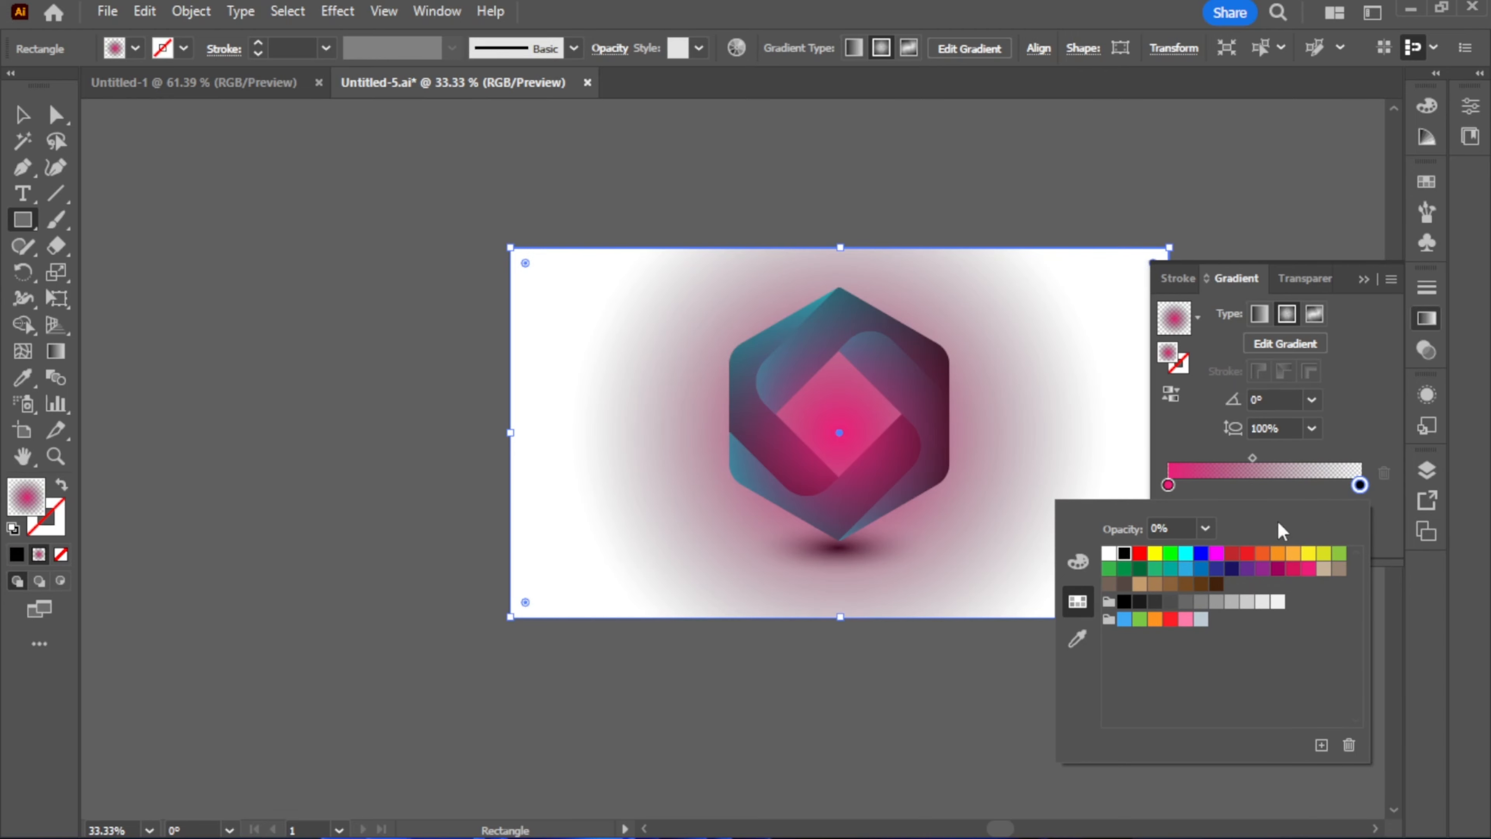
click(1374, 449)
click(1311, 511)
click(1331, 774)
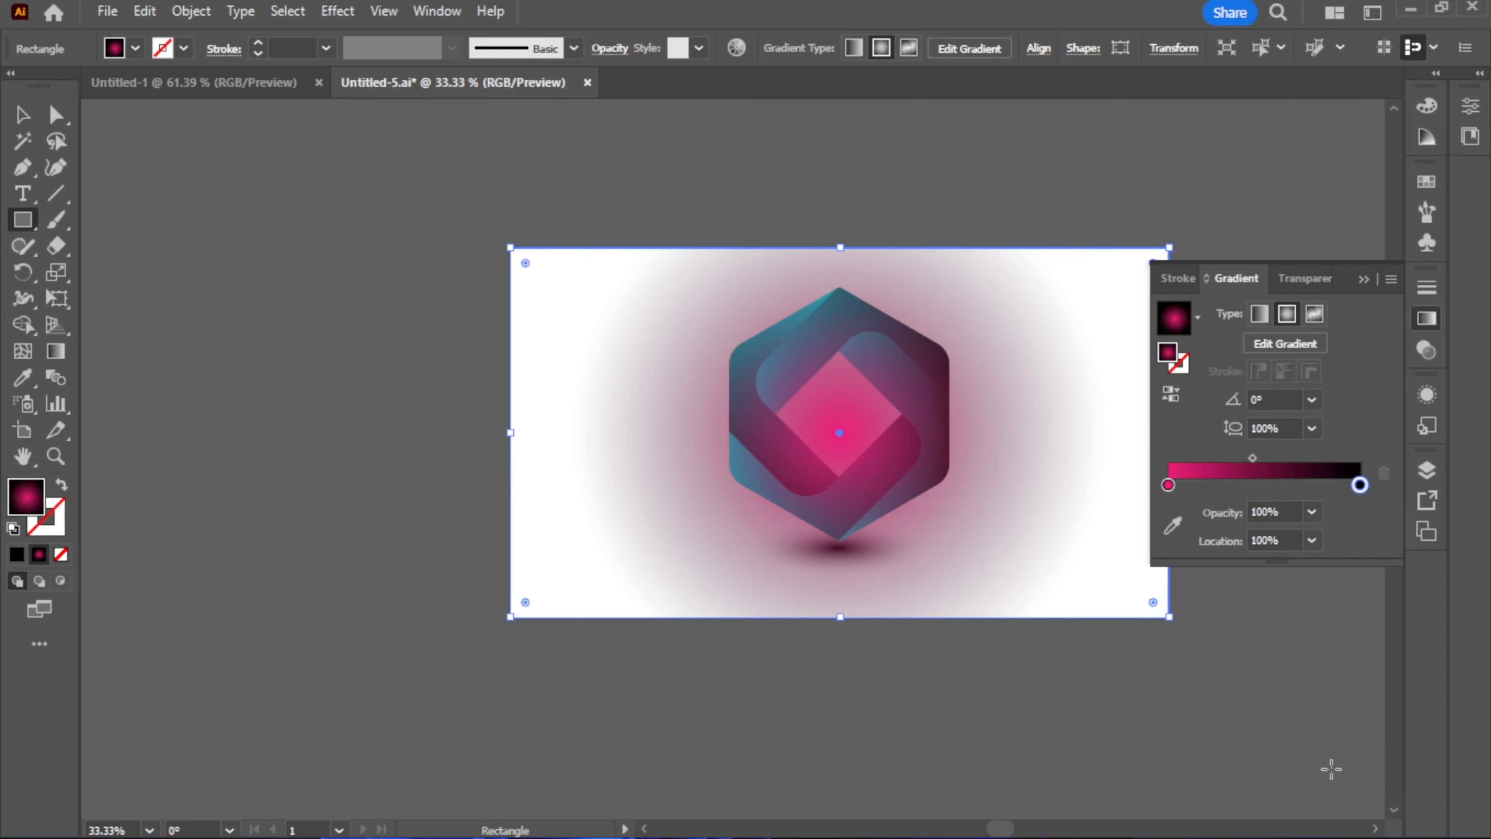
click(1171, 393)
- Send the rectangle behind the logo and stretch its radial gradient vertically from above the artboard to well below it
key(ctrl+shift+a)
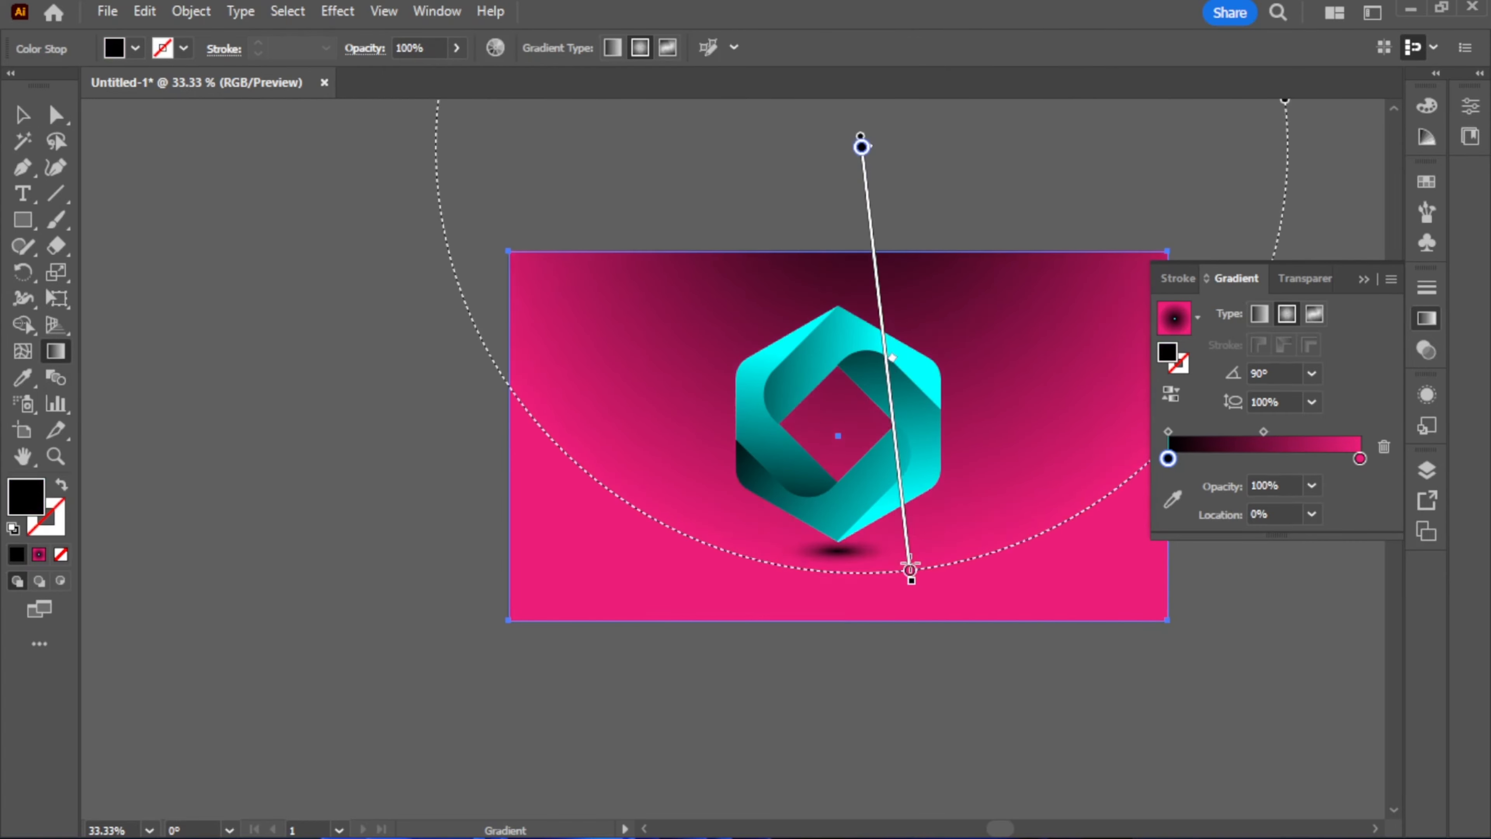
mouse_move(909, 572)
mouse_down()
mouse_move(862, 817)
mouse_move(831, 717)
mouse_move(834, 737)
mouse_move(872, 708)
mouse_up()
scroll(891, 559, up, 9)
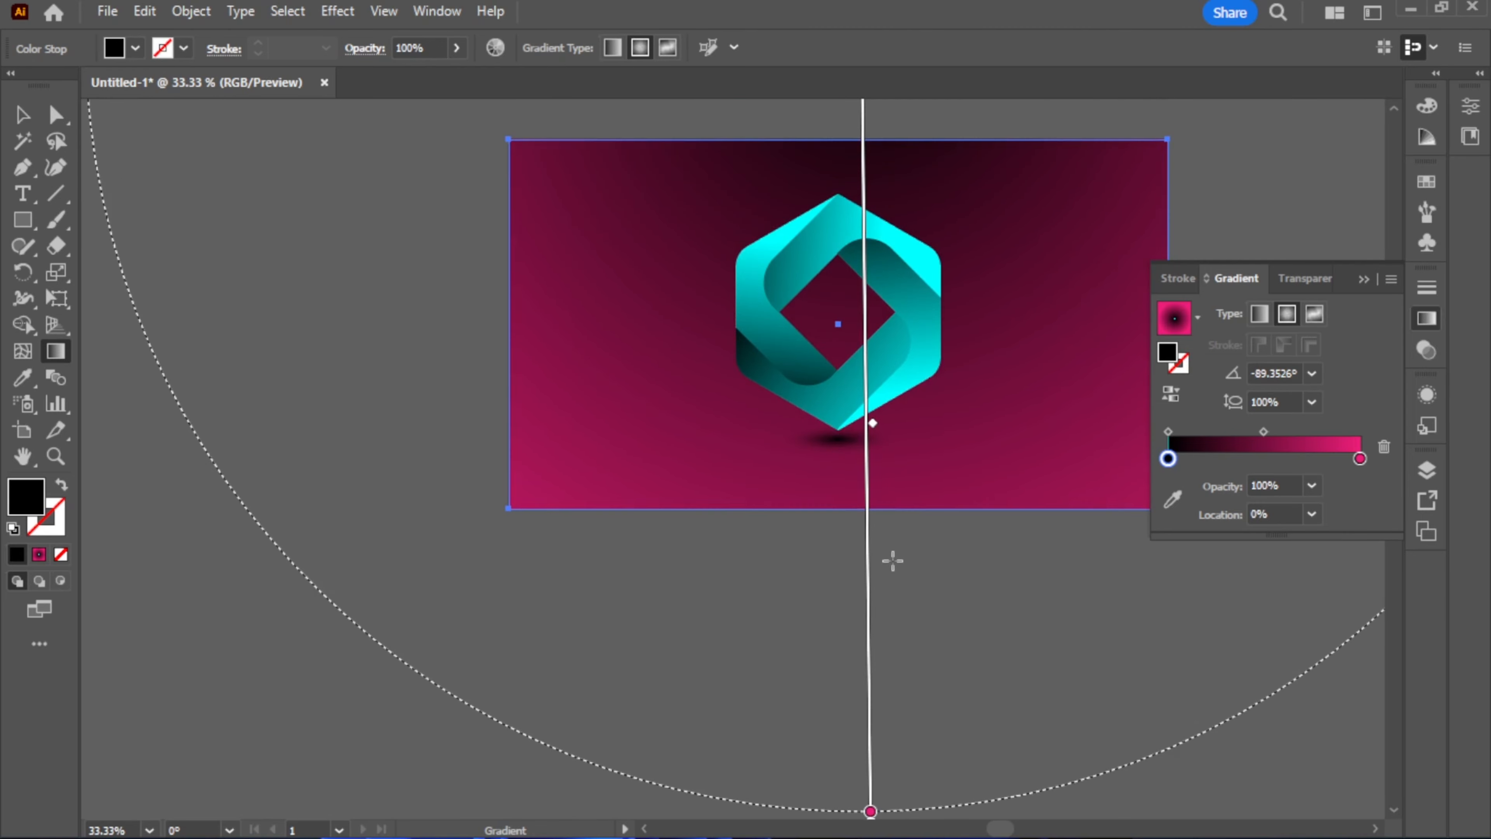
- Set the background gradient's black stop to 80% opacity and change its pink end stop to dark blue
click(22, 115)
click(300, 296)
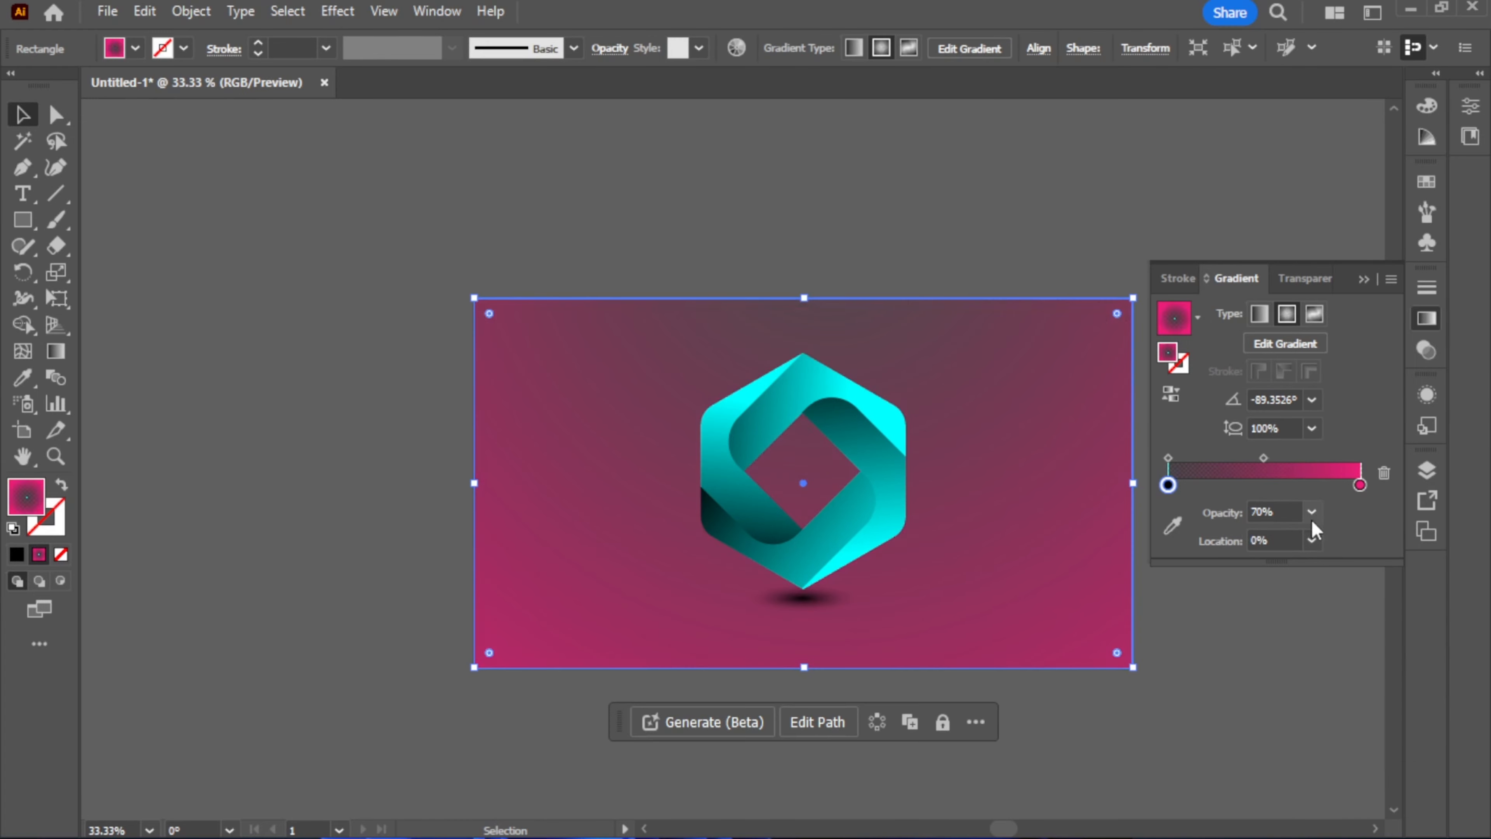
click(1312, 511)
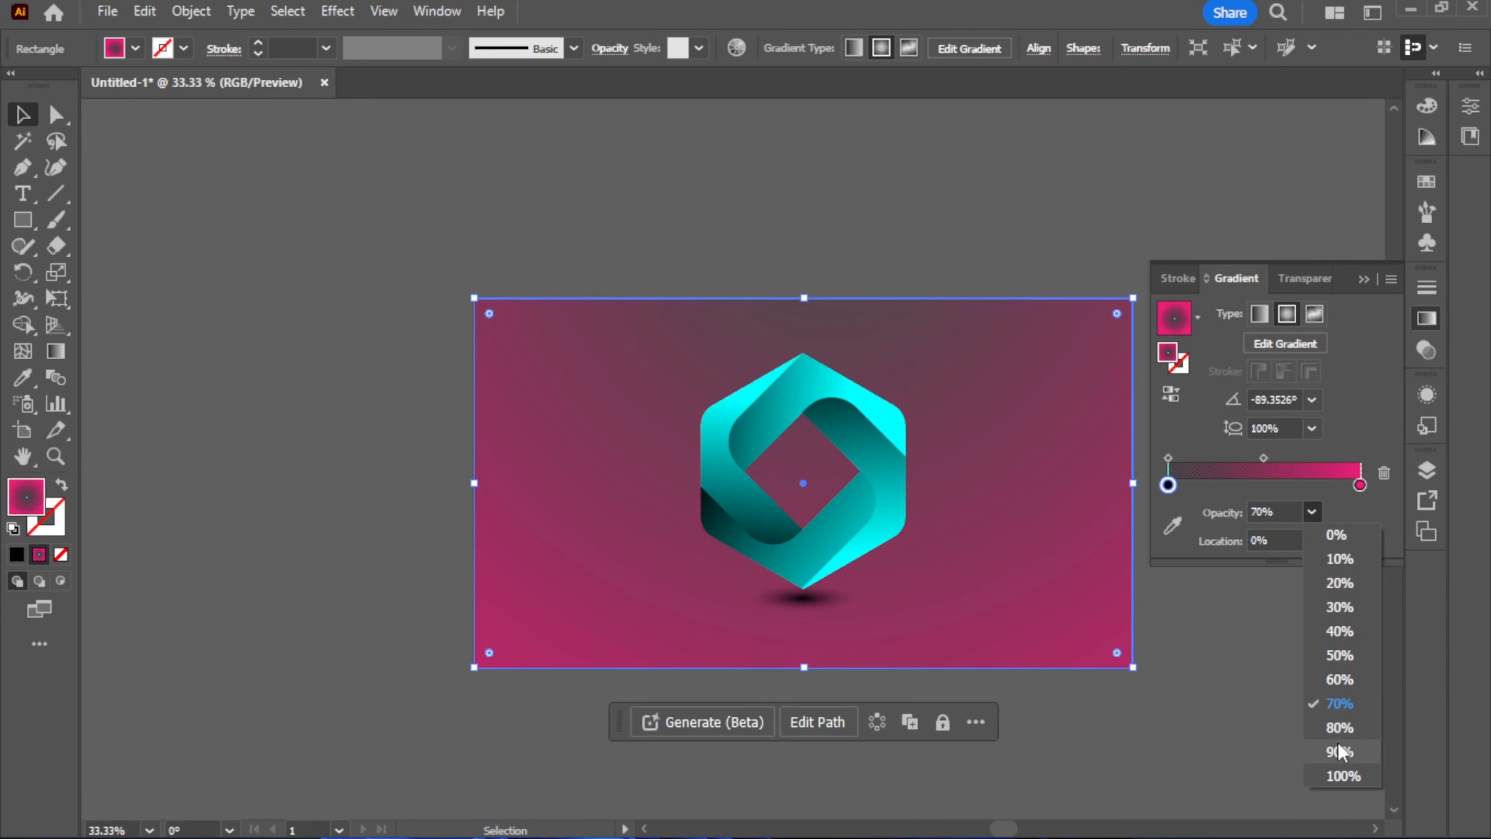
click(1339, 727)
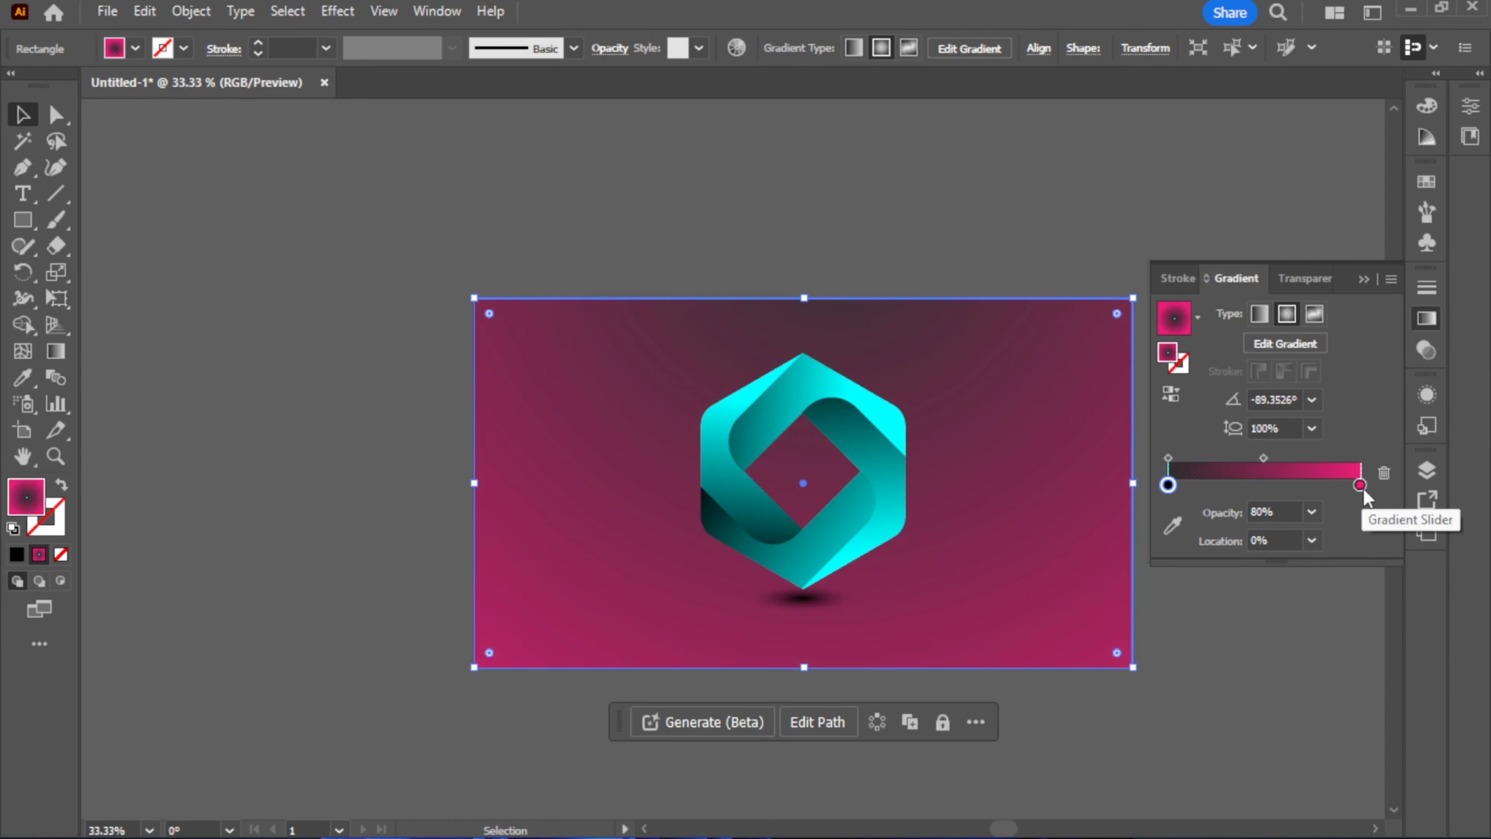
double_click(1359, 485)
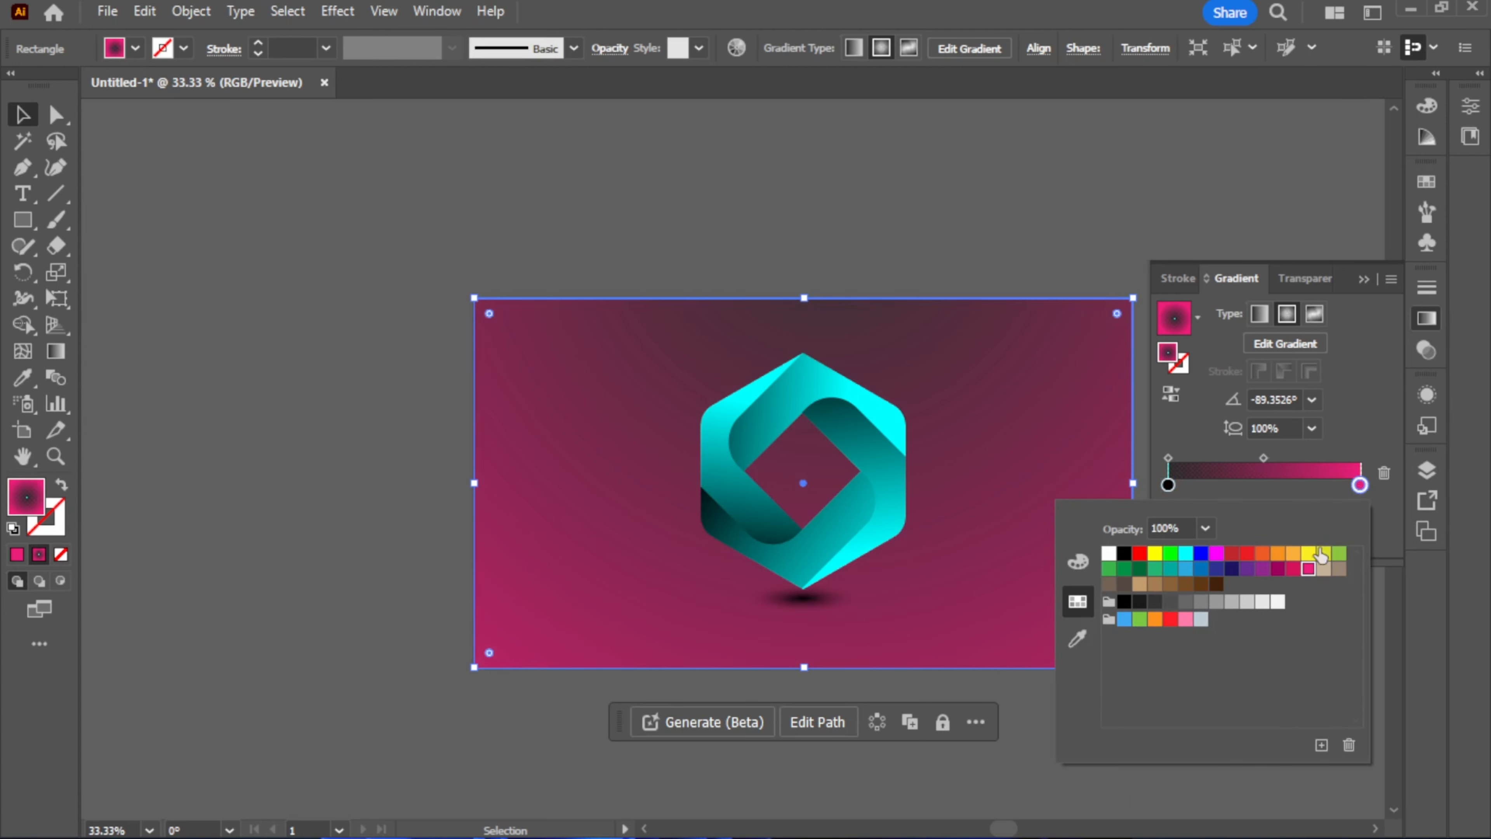
click(1231, 569)
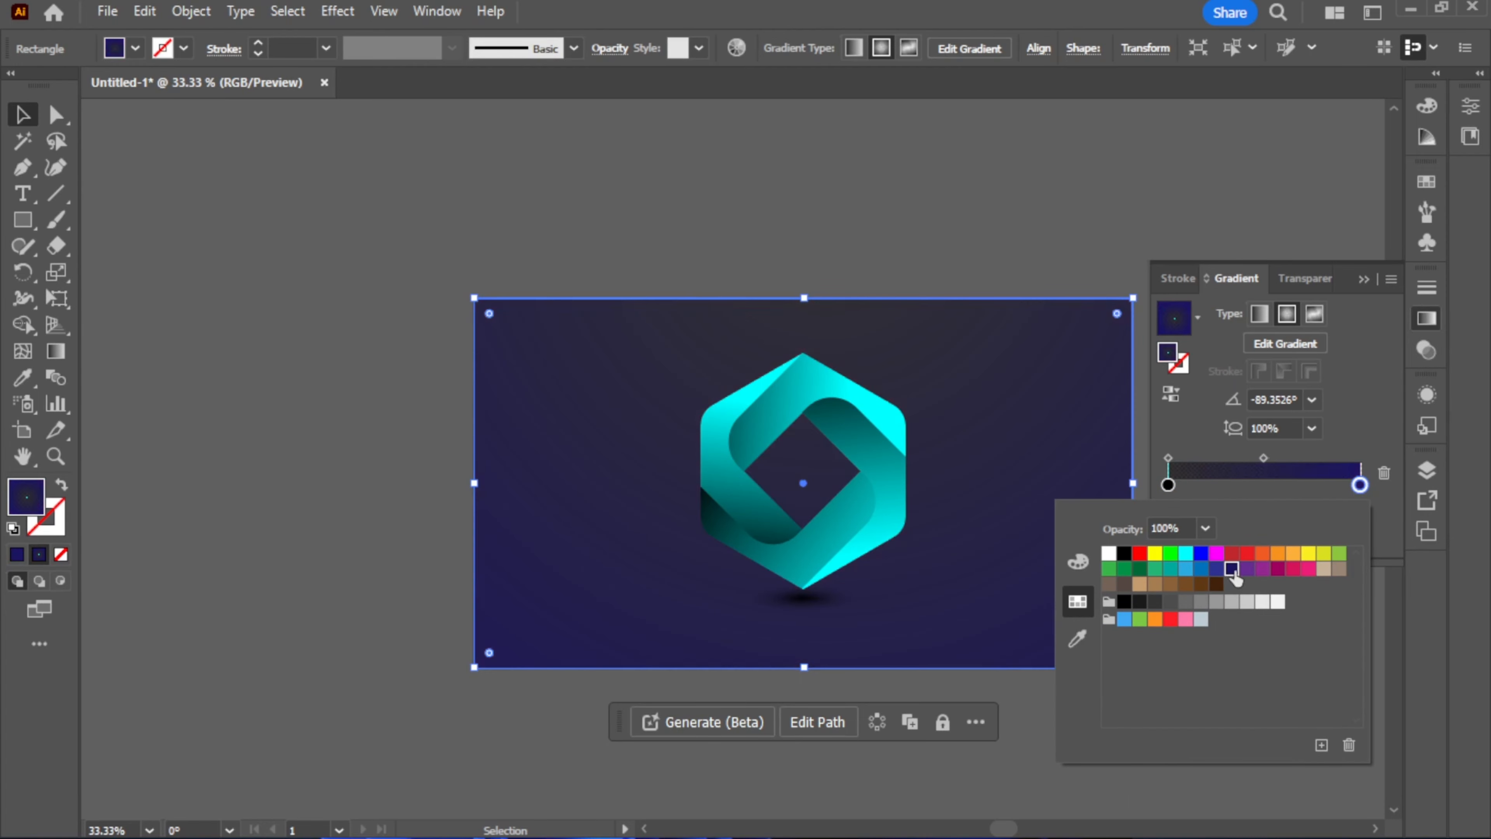
- Add a hot pink stop halfway along the background gradient, at about 51%, and deselect the rectangle
click(1263, 485)
double_click(1266, 485)
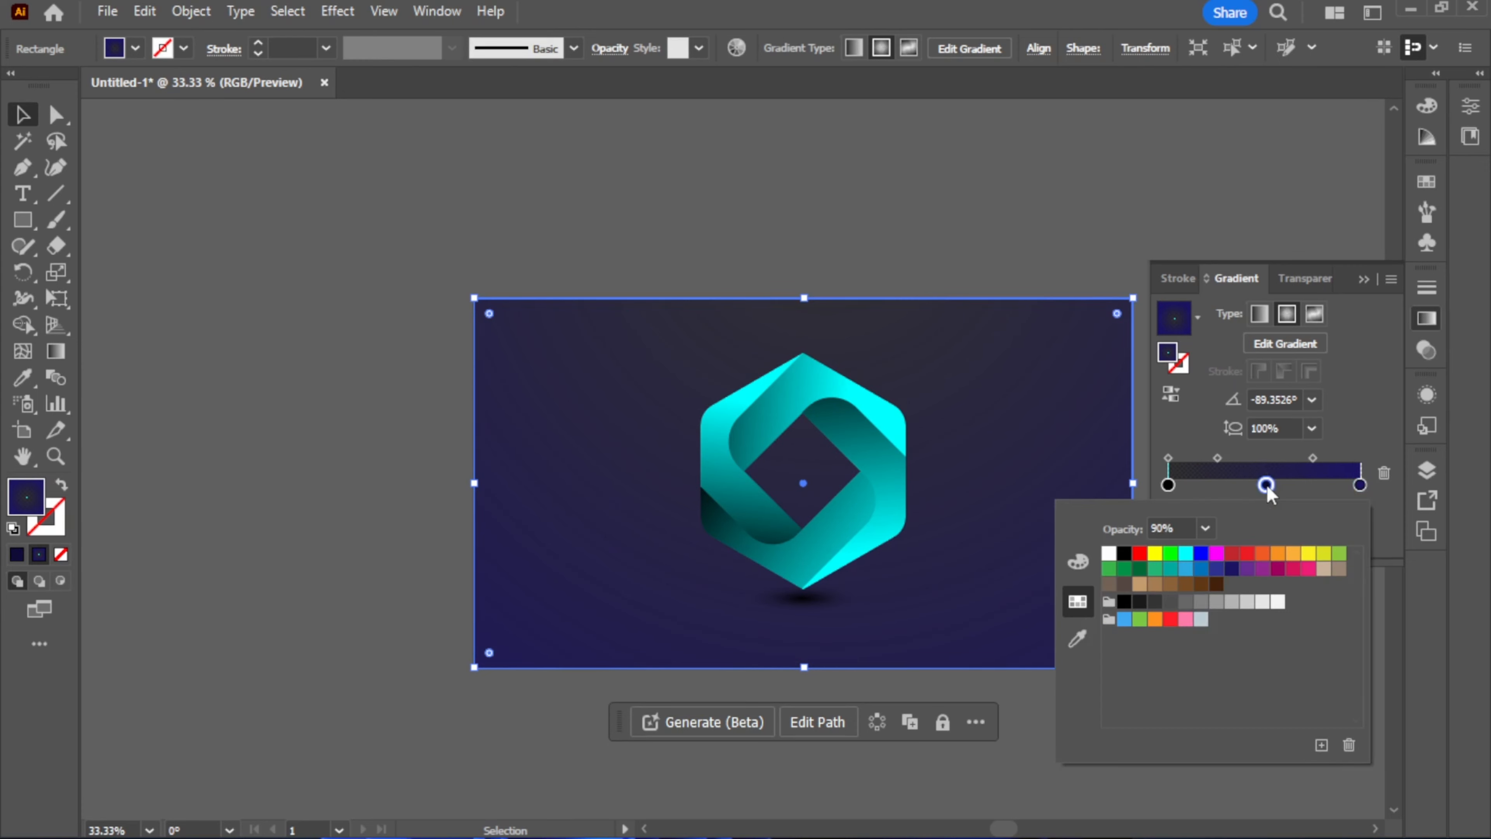
click(1308, 570)
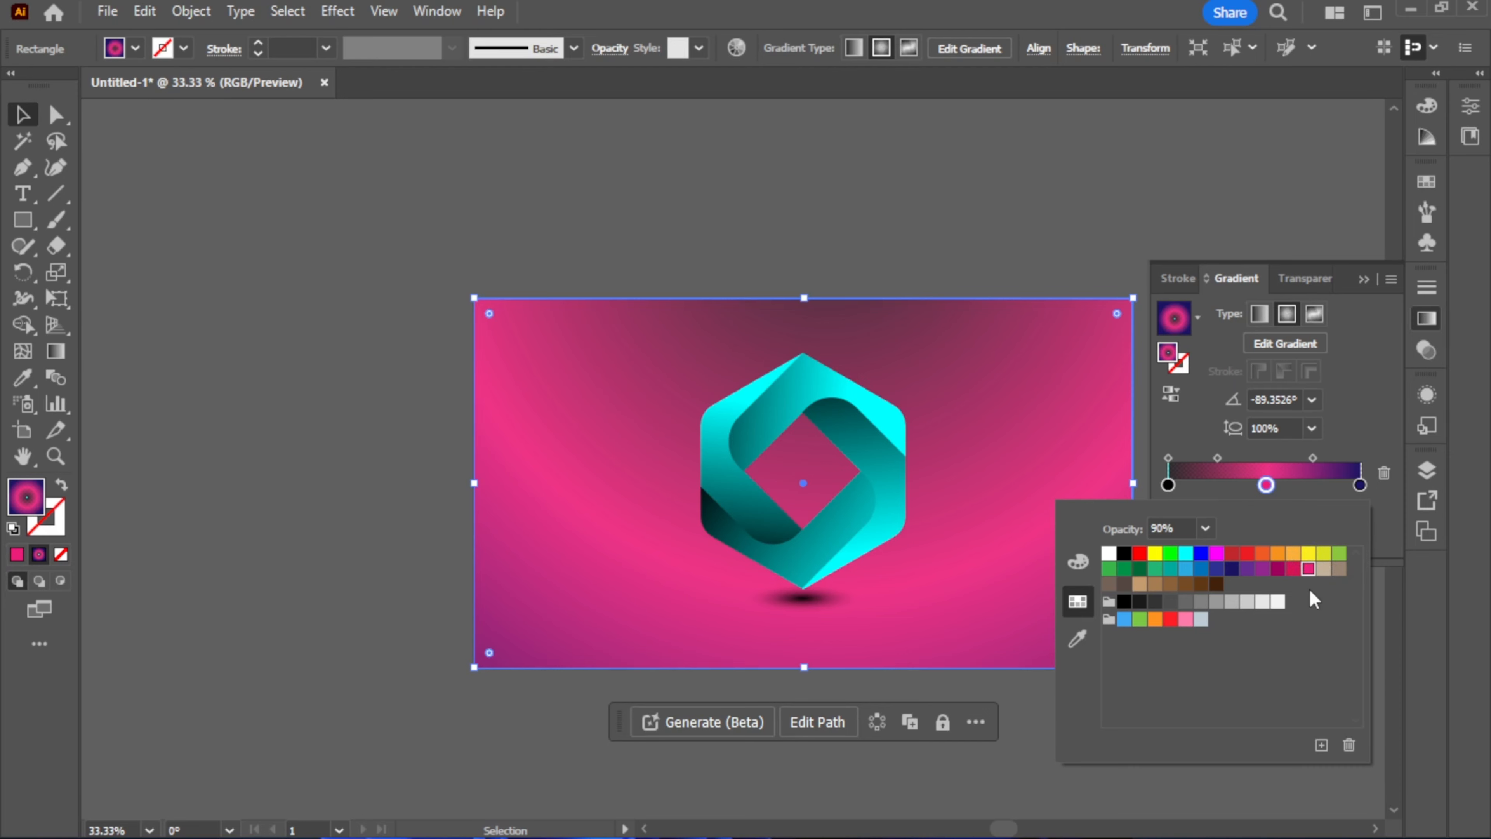
click(1191, 225)
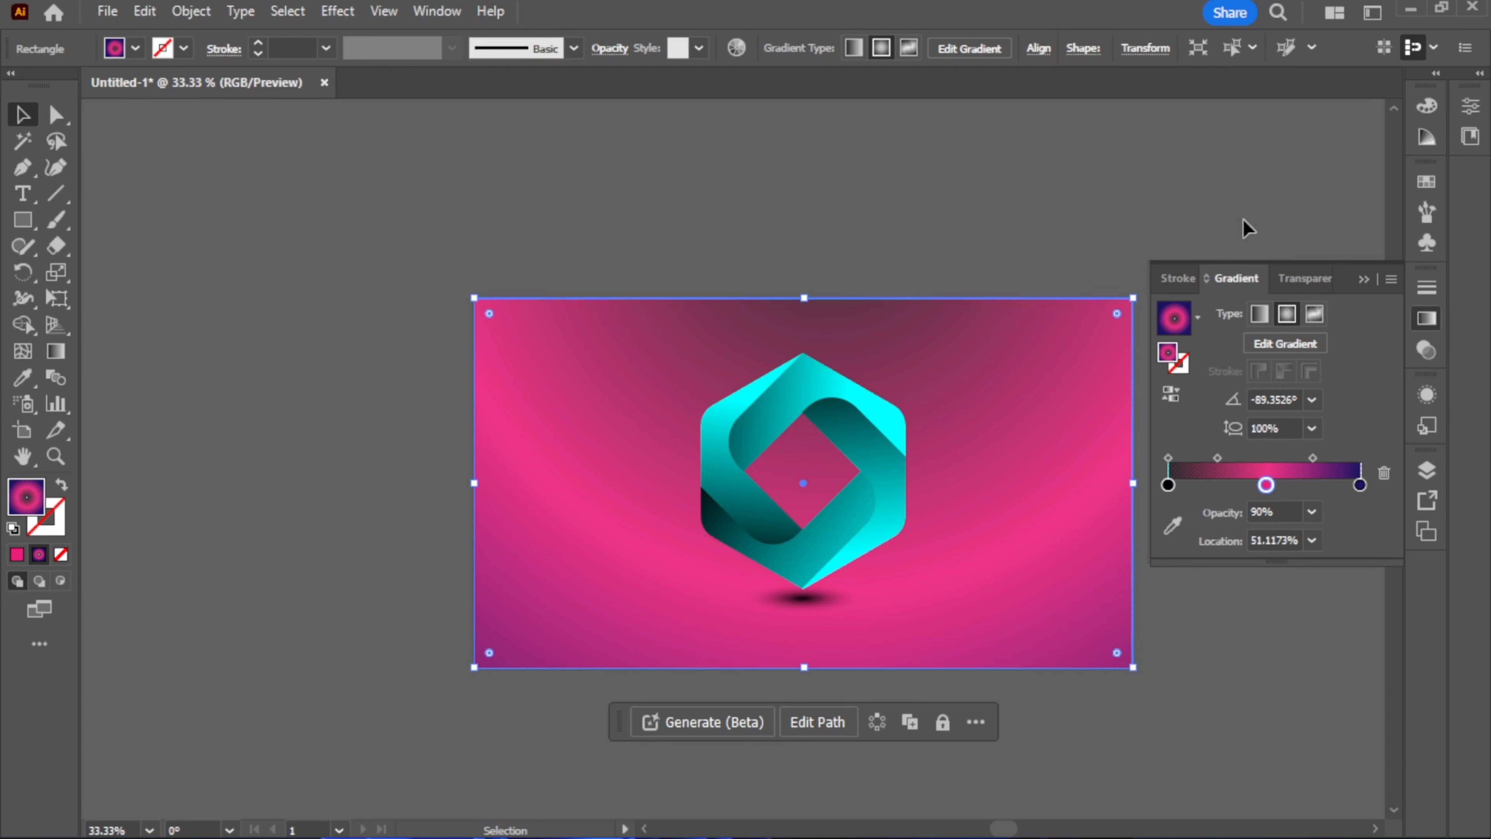
click(1360, 281)
click(1264, 382)
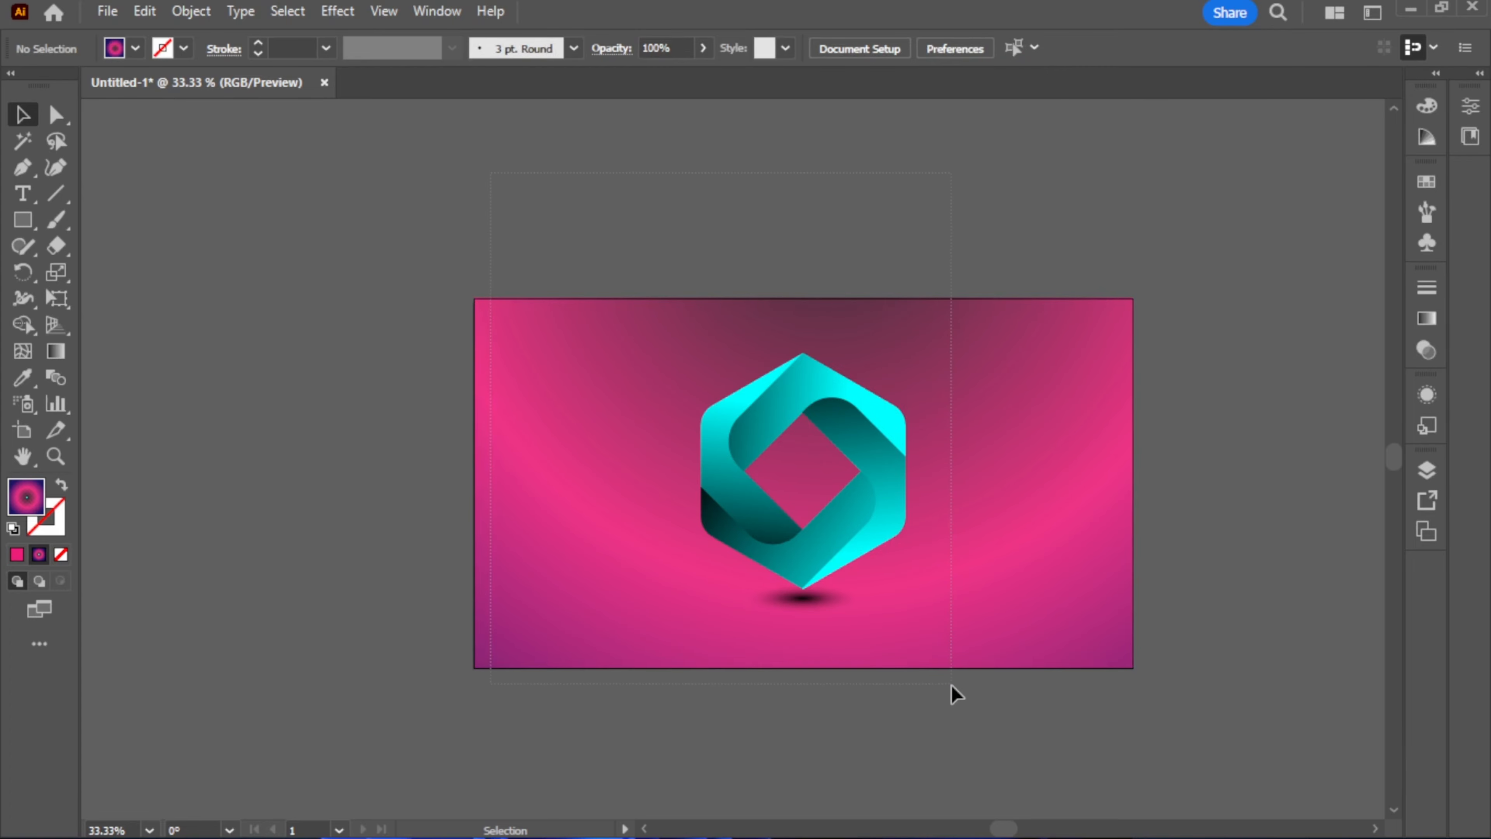
- Group the logo, its shadow and the background rectangle together
key(ctrl+a)
right_click(969, 502)
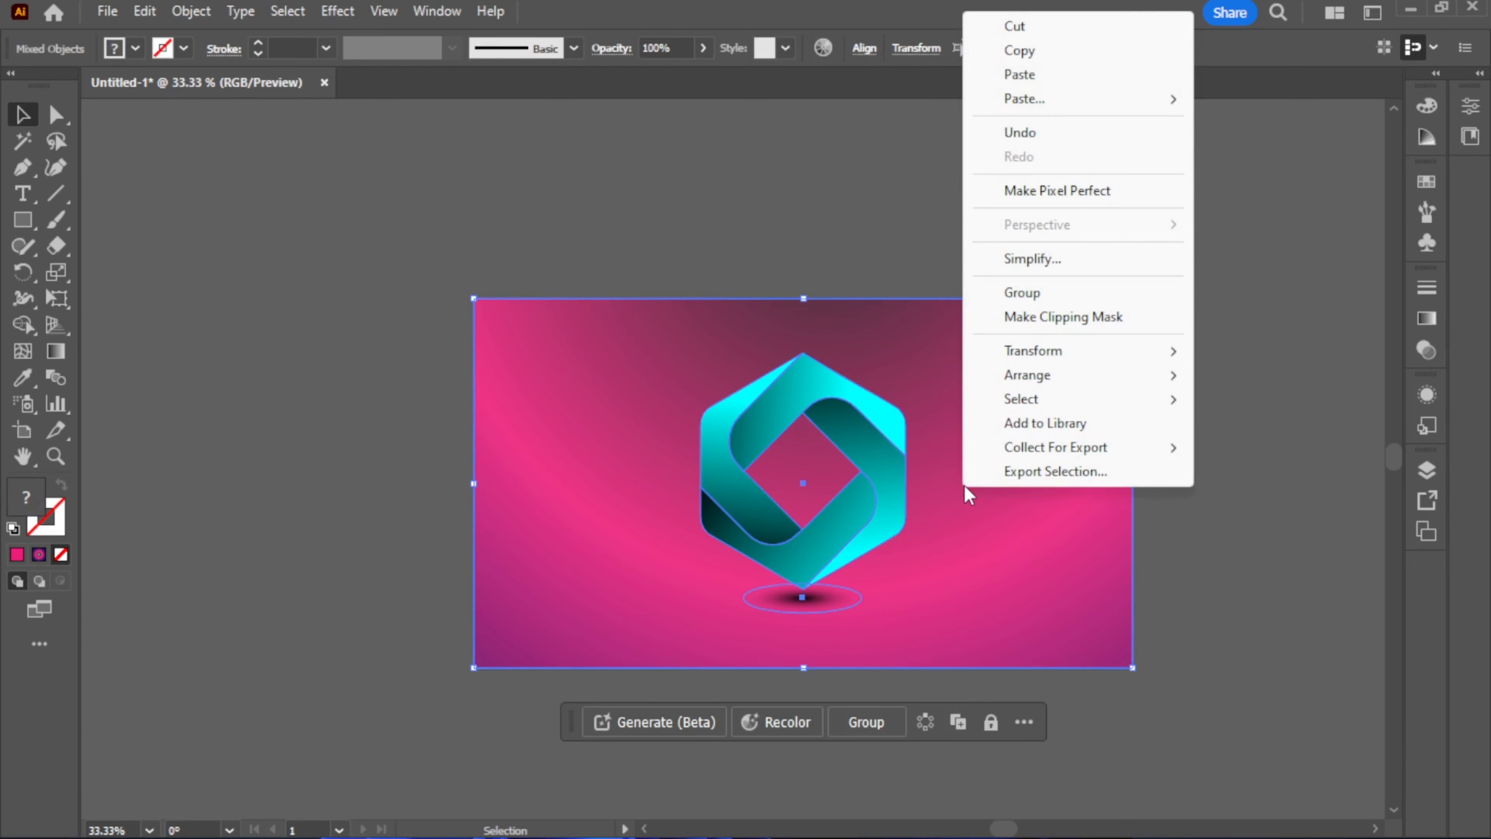
click(1037, 293)
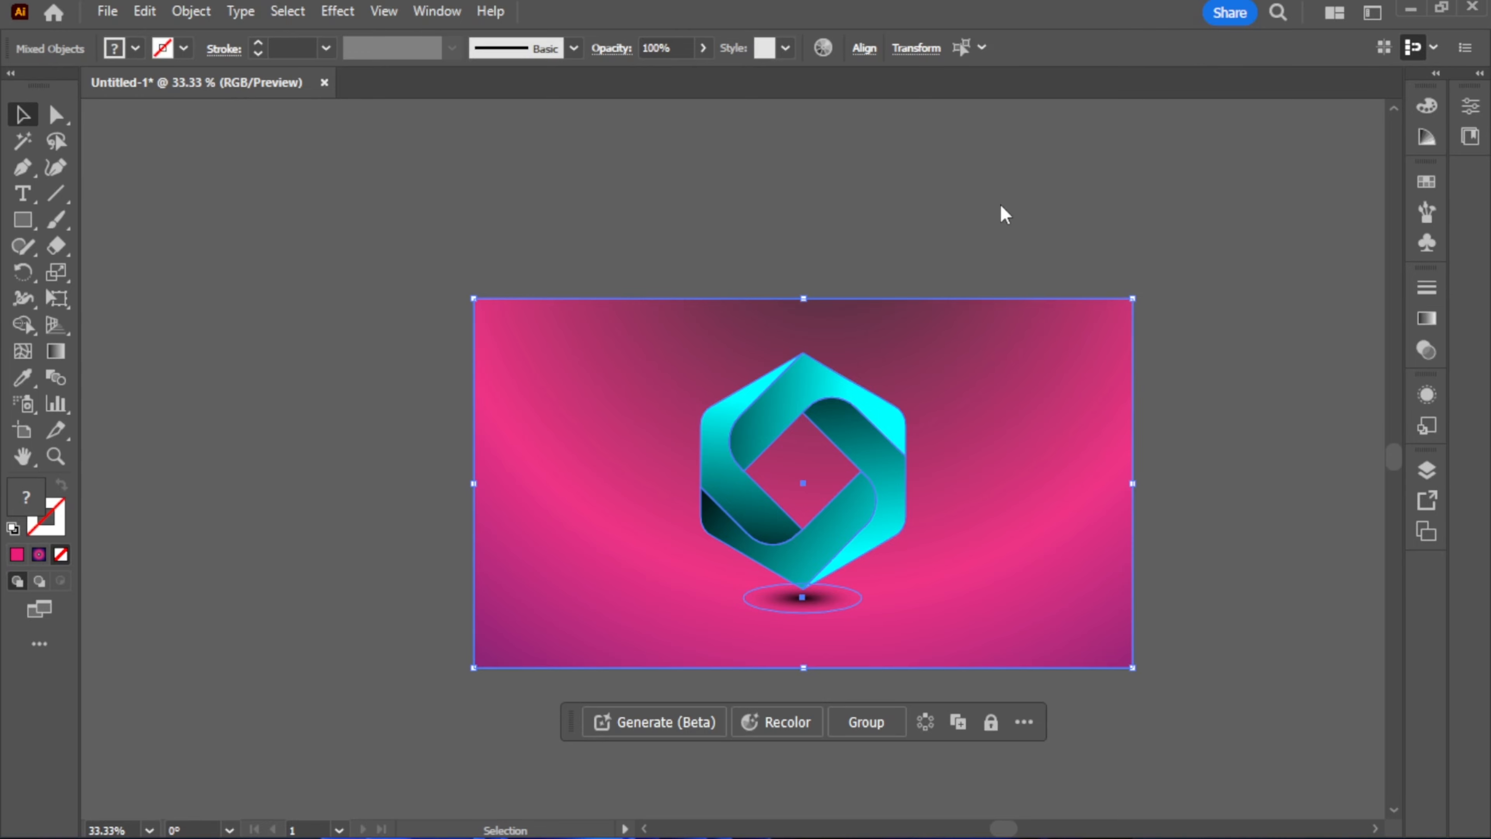
- Save the artwork to the Desktop as the Adobe PDF file Untitled-1, with View PDF after Saving turned off
click(107, 12)
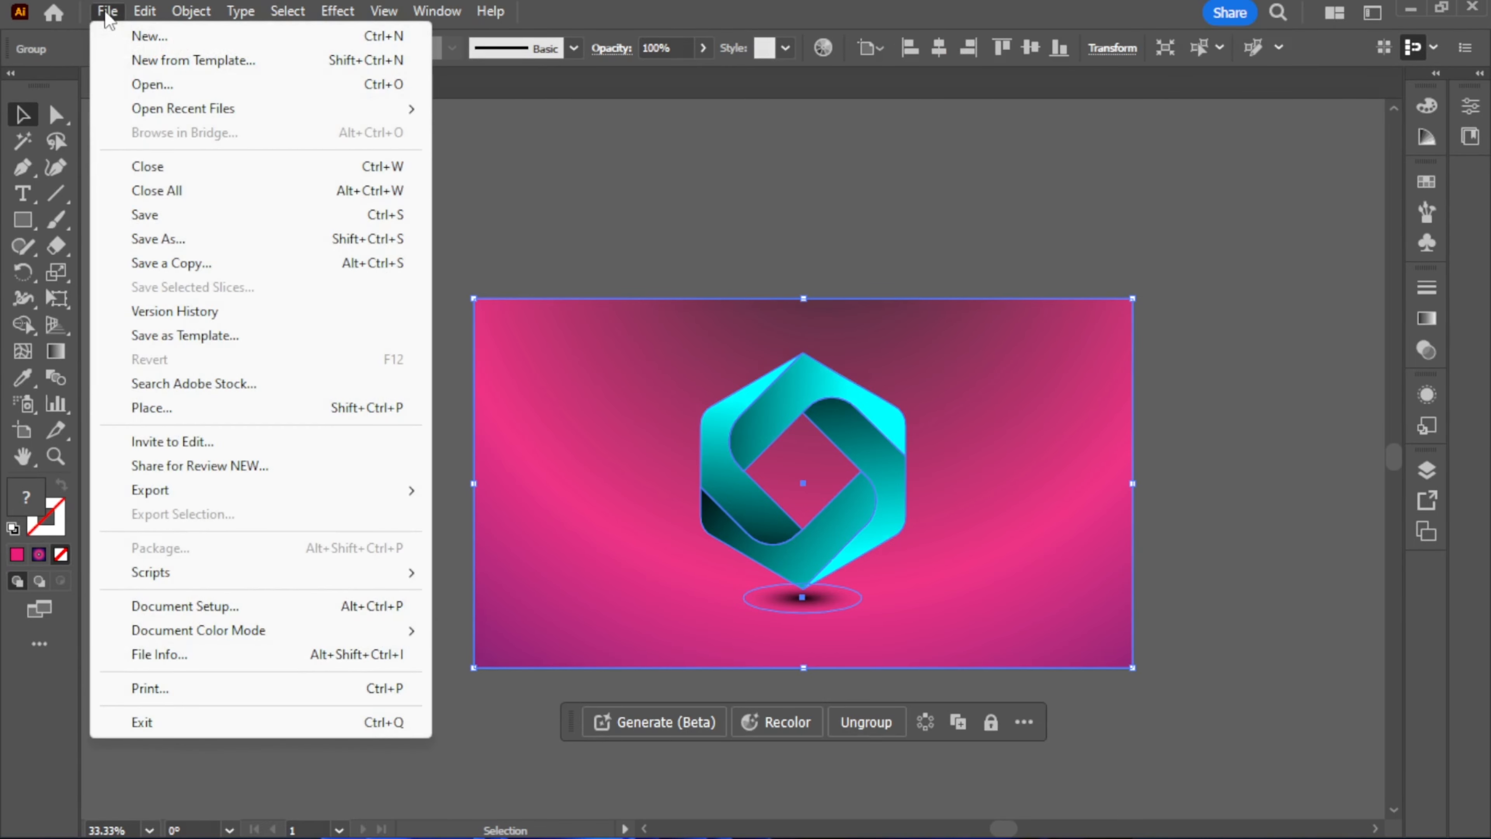
click(201, 245)
click(469, 437)
click(518, 481)
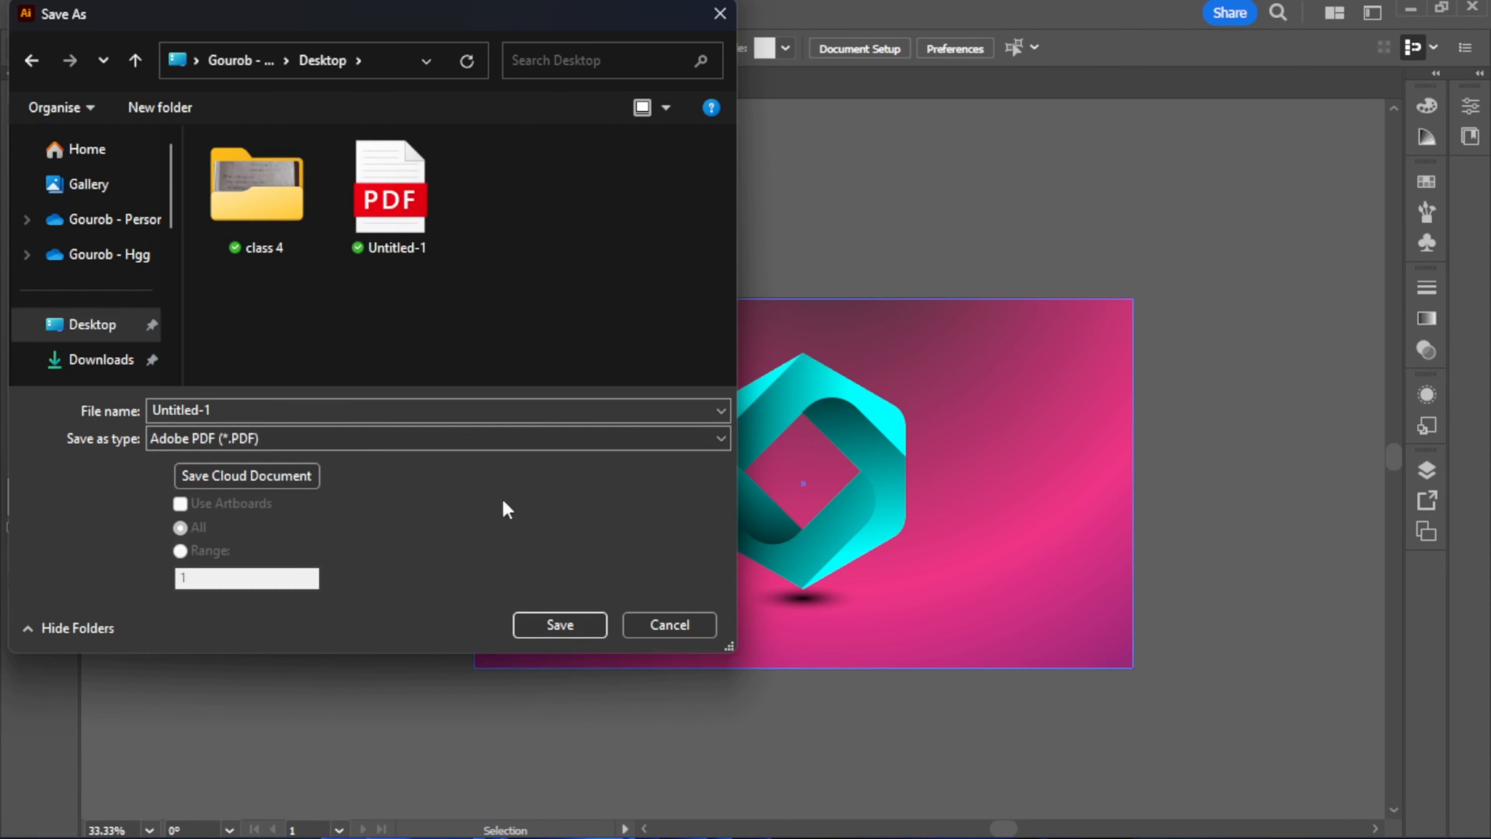
click(545, 619)
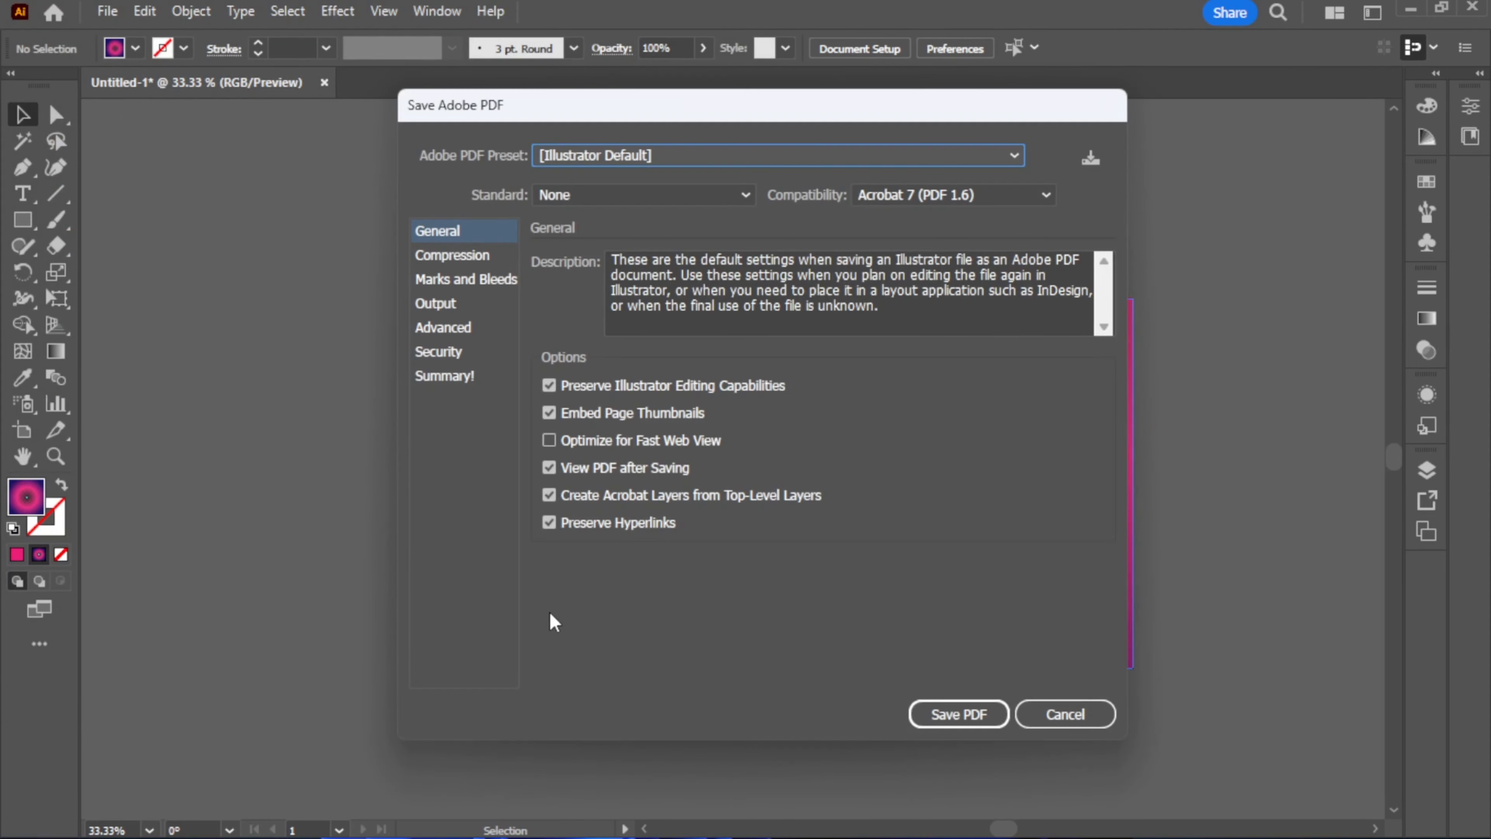
click(604, 467)
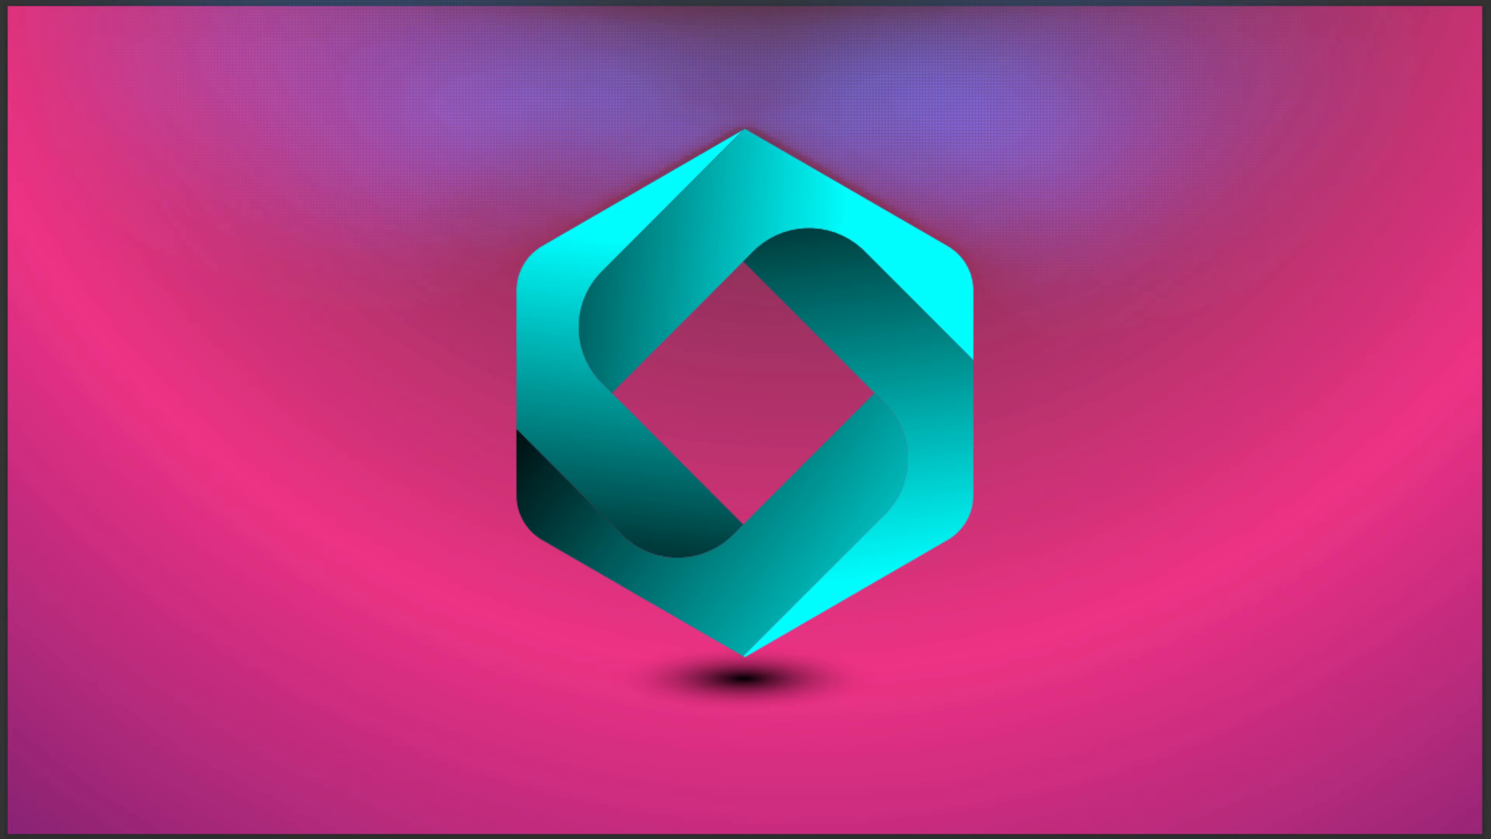